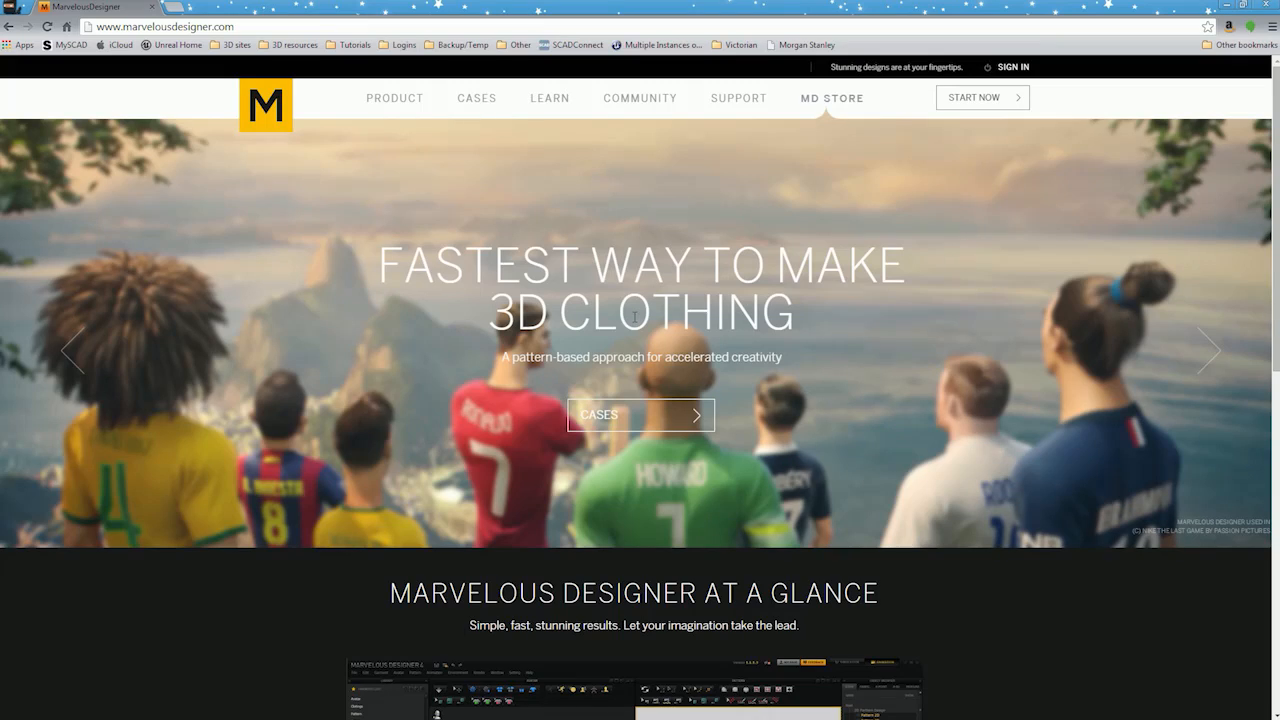
# - Open the product pricing page on the Marvelous Designer website and examine the personal license plans
pyautogui.moveTo(412, 110)
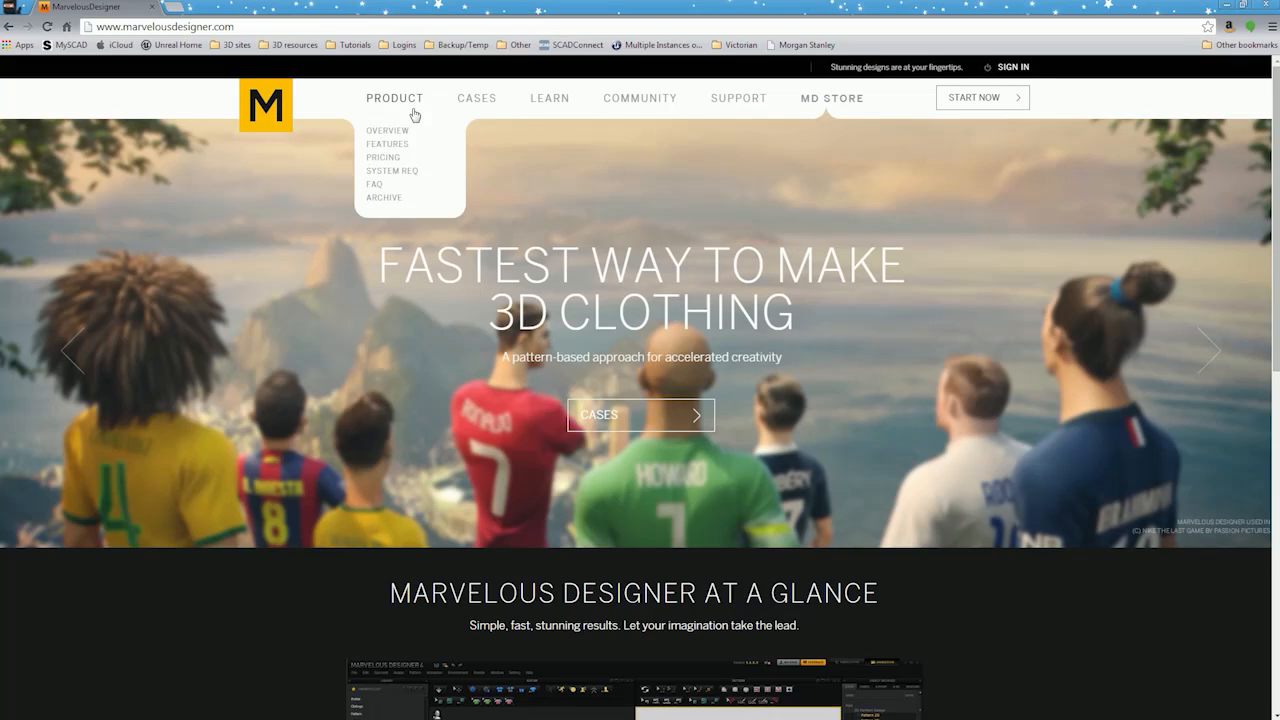
pyautogui.click(390, 158)
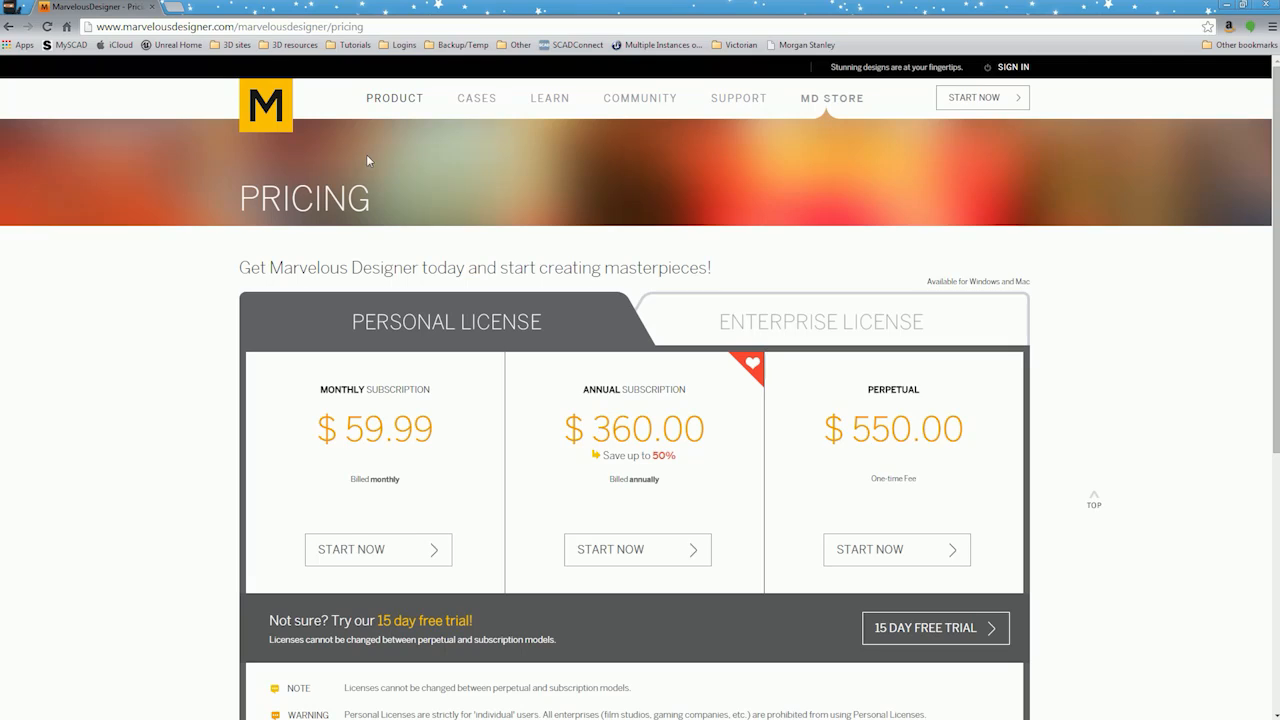
pyautogui.scroll(-1, 786, 543)
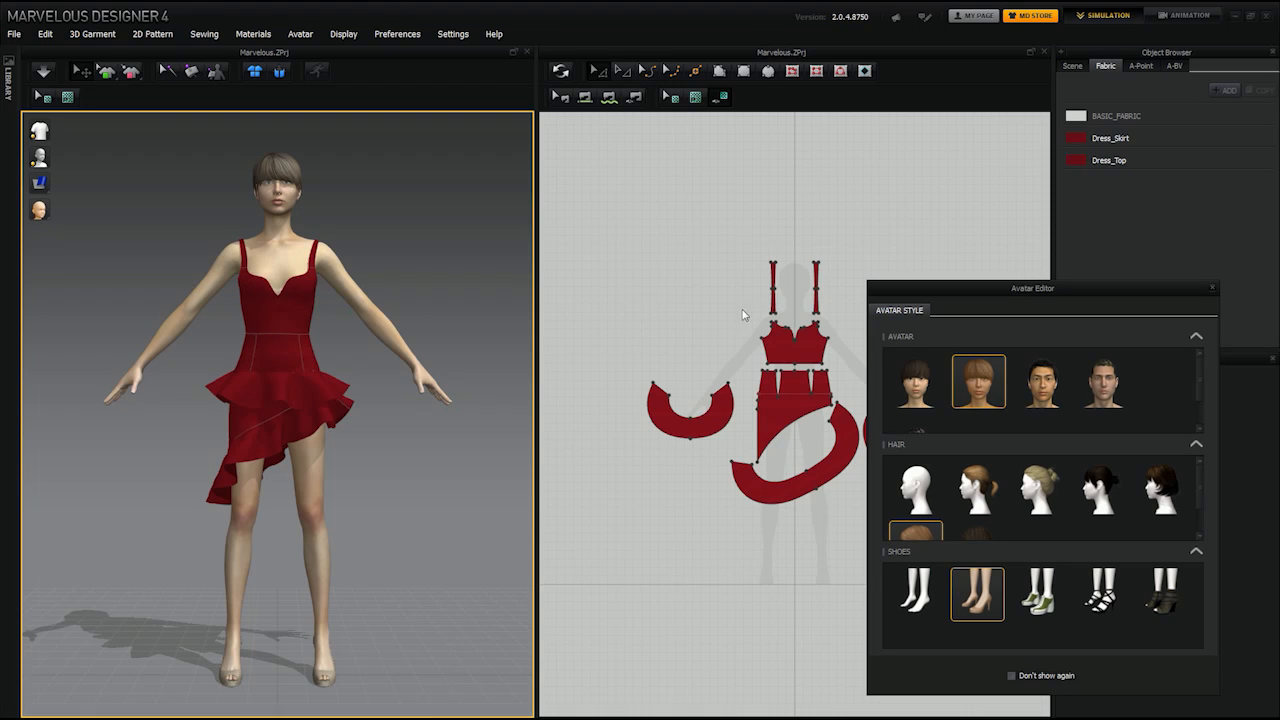
# - Switch to Marvelous Designer, dismiss the Avatar Editor and bring the dress patterns into closer view in the 2D window
pyautogui.moveTo(956, 291); pyautogui.dragTo(708, 209)
pyautogui.click(957, 201)
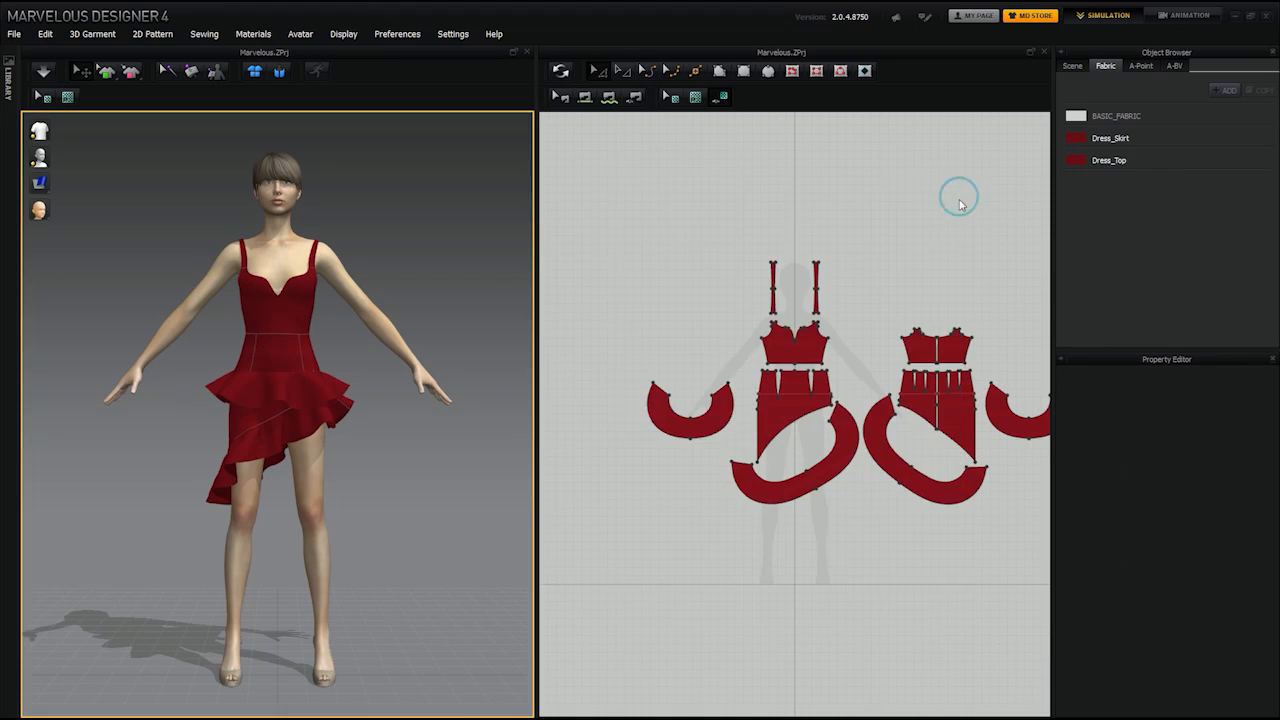
pyautogui.scroll(2, 724, 258)
pyautogui.moveTo(726, 262); pyautogui.dragTo(626, 251, button='middle')
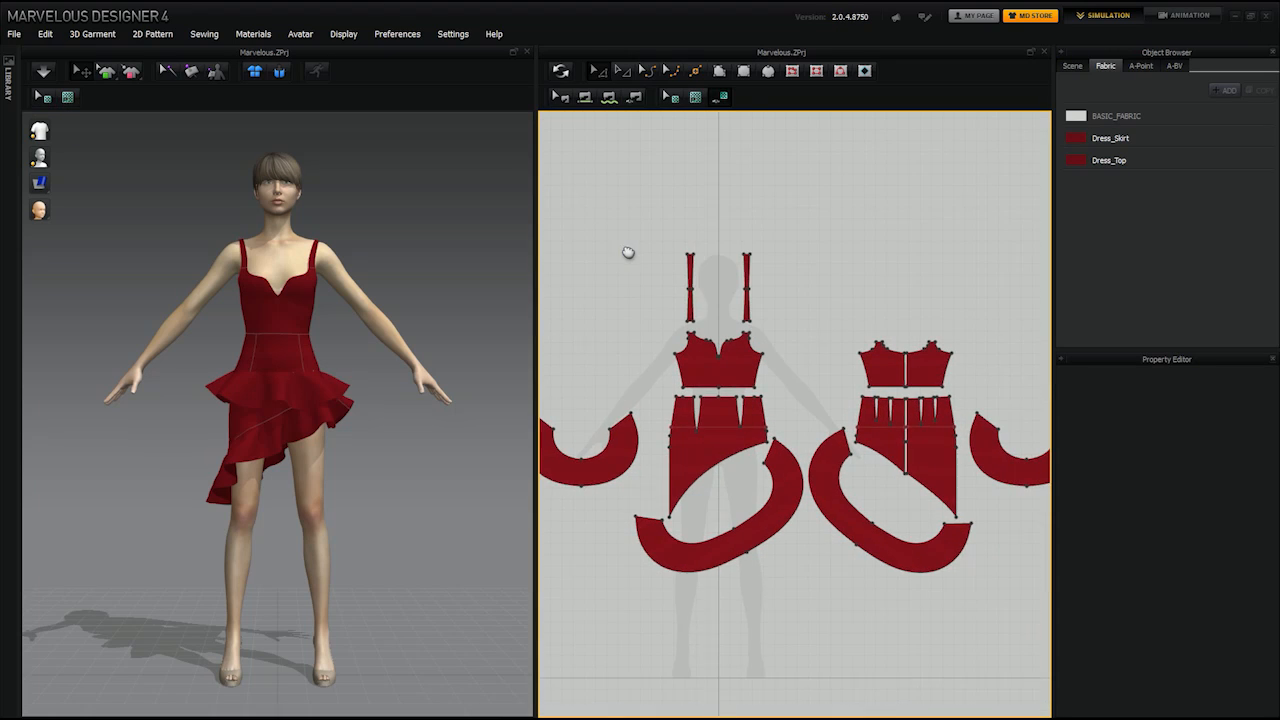
# - Examine the keyboard shortcut list in the User Settings, then close the dialog
pyautogui.click(455, 36)
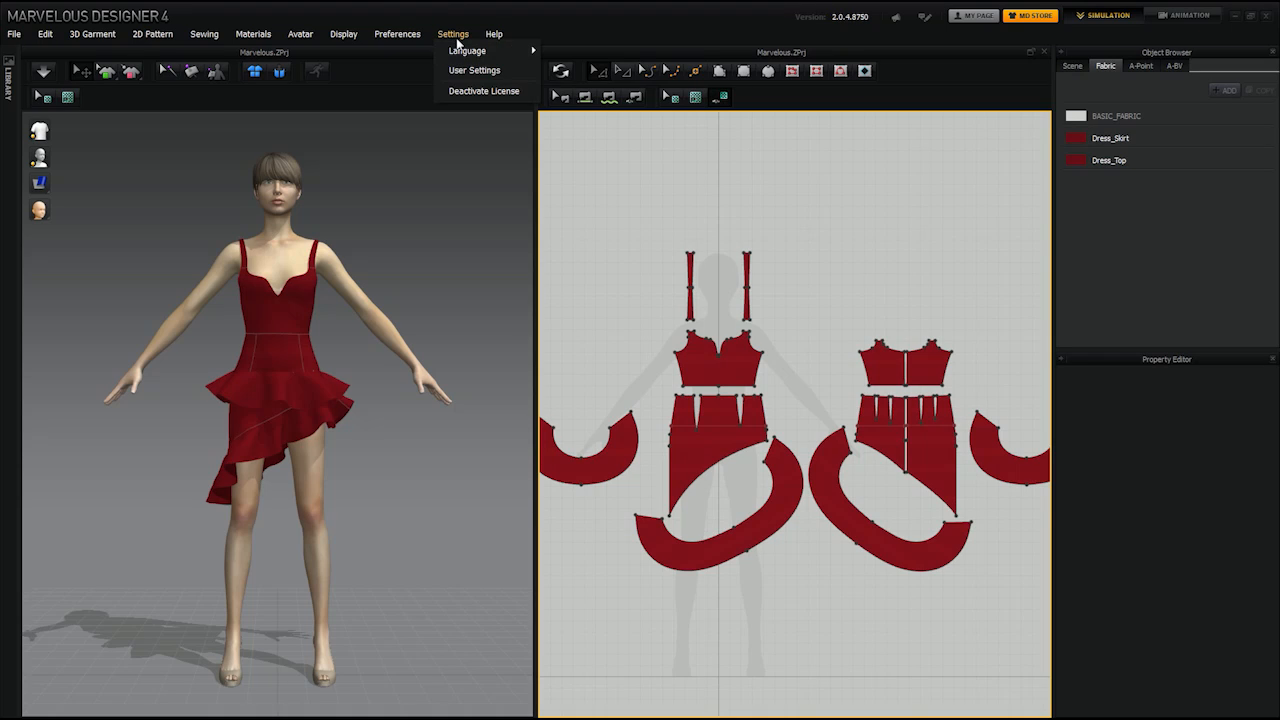
pyautogui.click(461, 71)
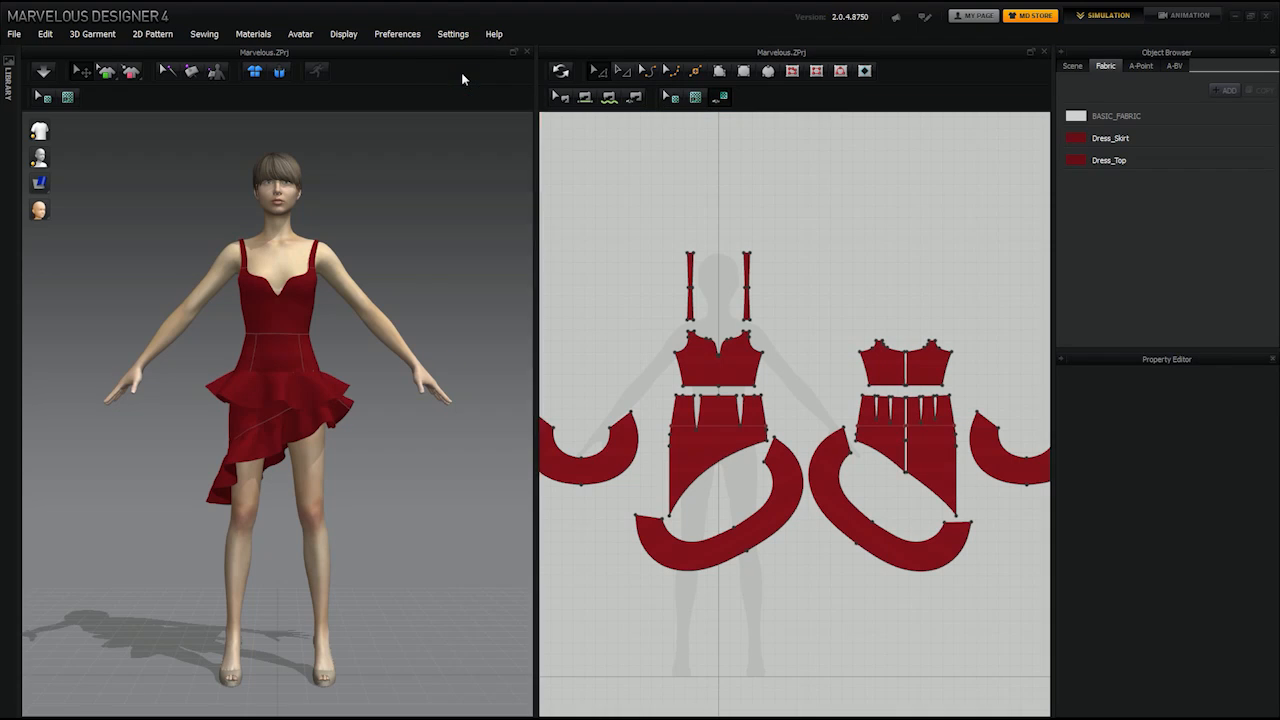
pyautogui.moveTo(523, 116); pyautogui.dragTo(523, 206)
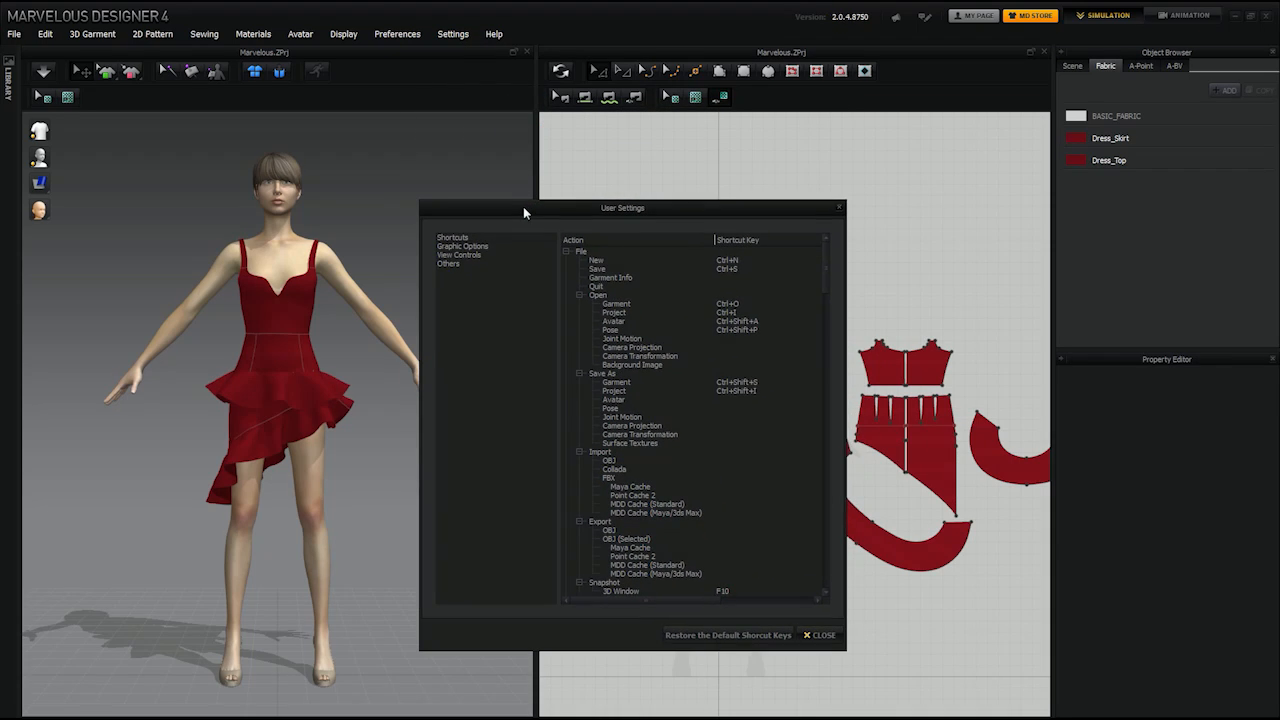
pyautogui.click(519, 236)
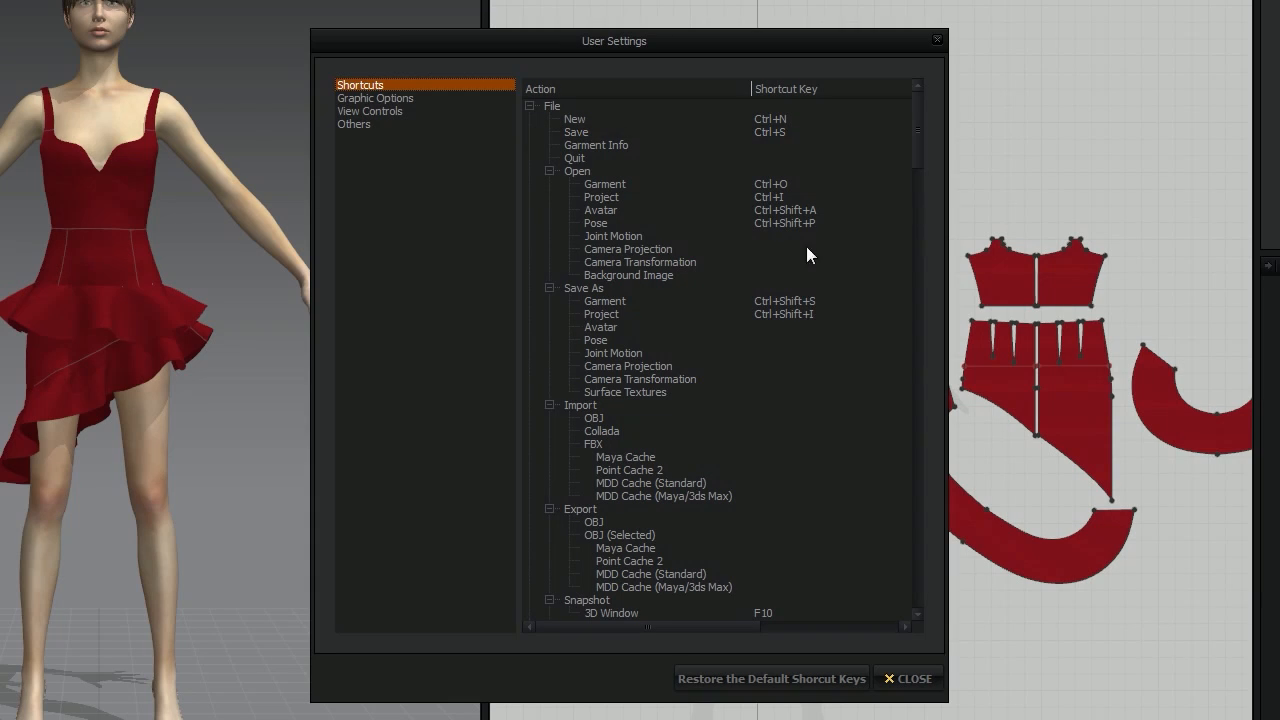
pyautogui.click(907, 678)
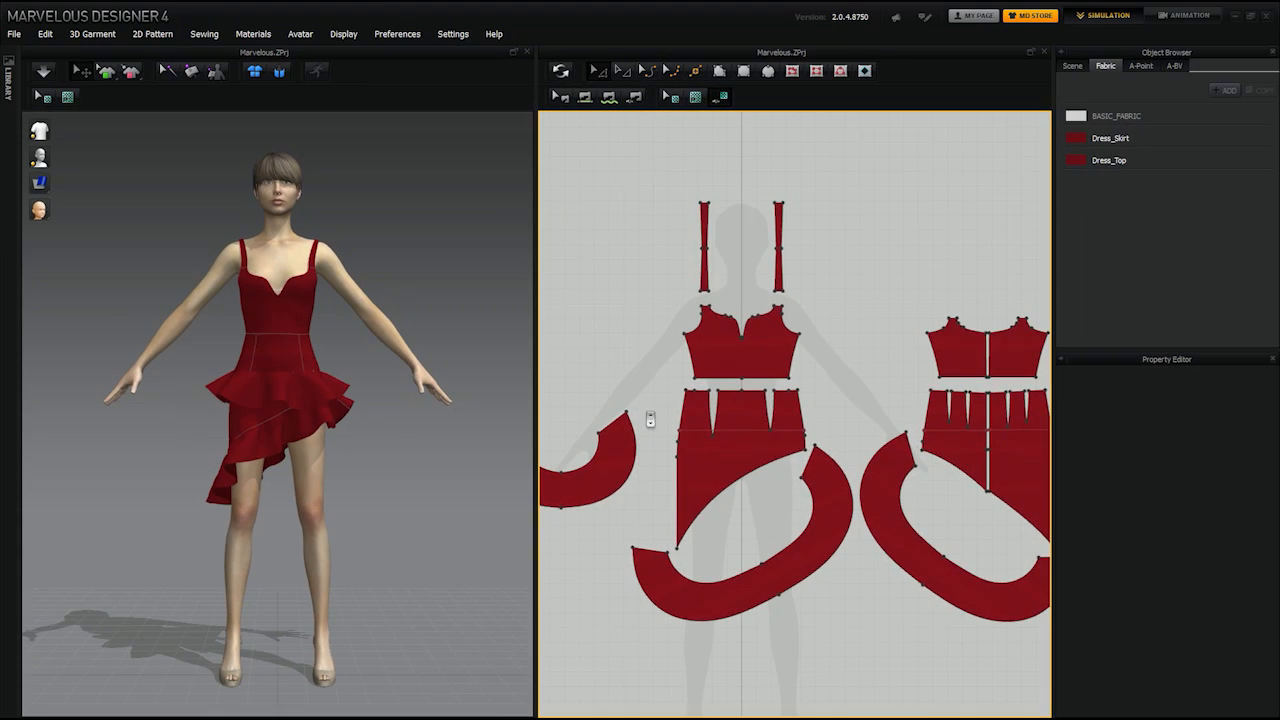
# - Select all the dress patterns, inspect which ones use the Dress_Skirt and Dress_Top fabrics, and clear the selection
pyautogui.scroll(-5, 650, 420)
pyautogui.moveTo(565, 290); pyautogui.dragTo(905, 573)
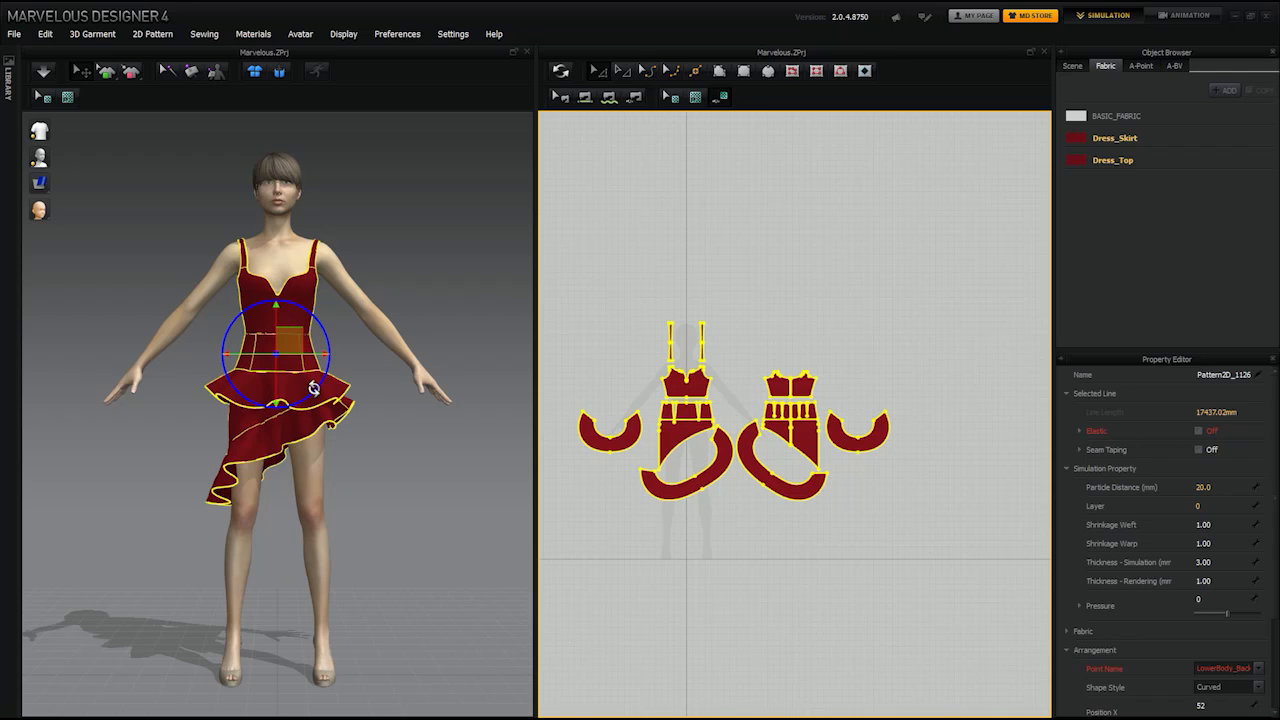
pyautogui.click(1157, 140)
pyautogui.click(1152, 159)
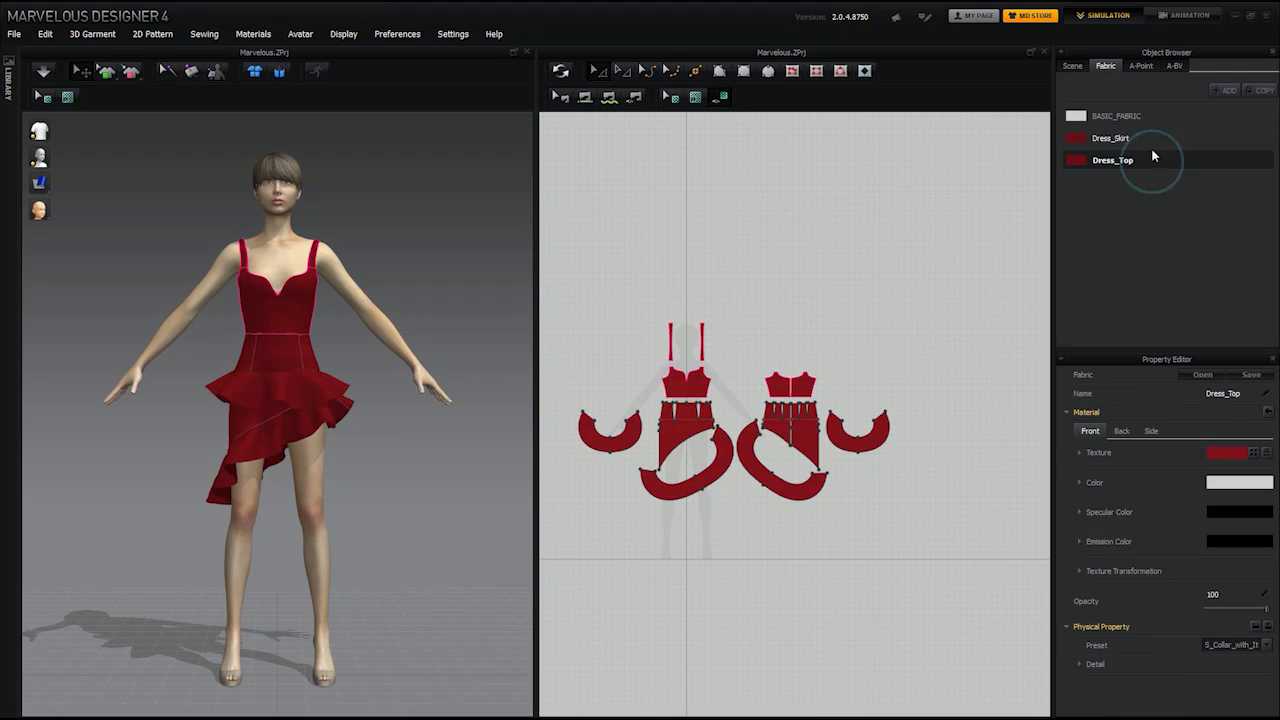
pyautogui.click(1154, 138)
pyautogui.click(1154, 161)
pyautogui.click(611, 328)
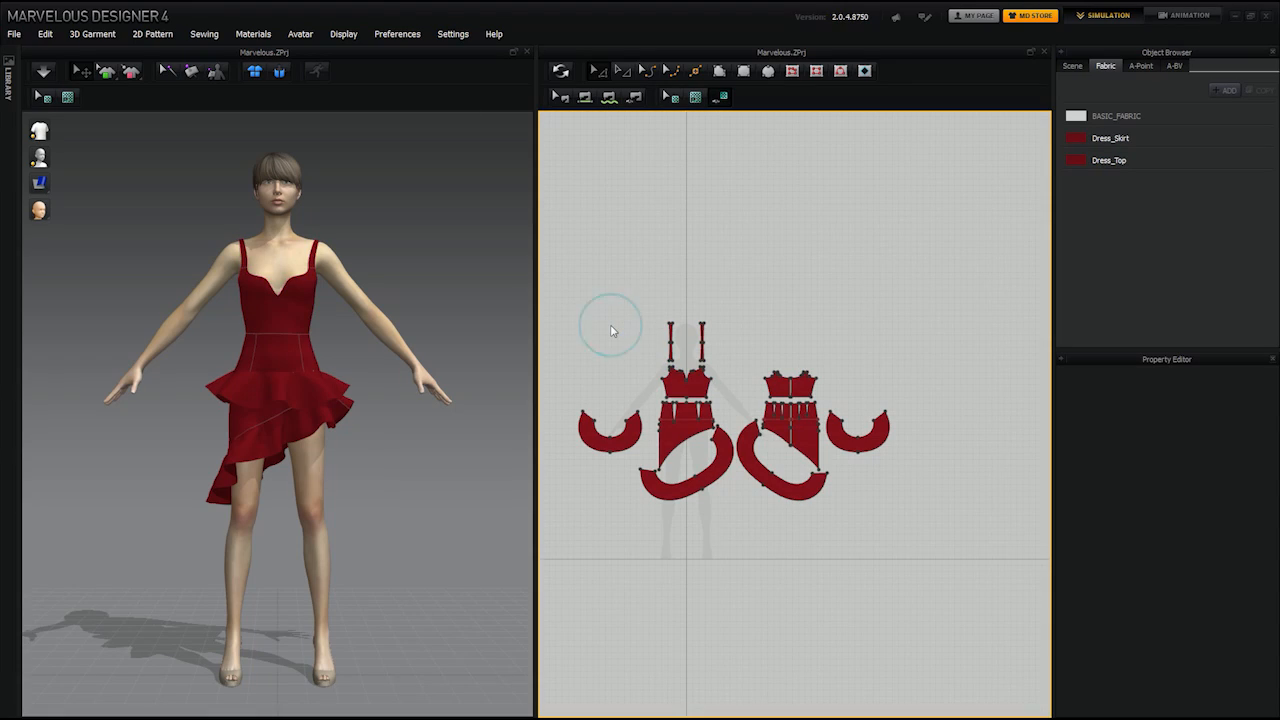
# - Open the dialog for saving the garment, check the offered file types and cancel without saving
pyautogui.hotkey('ctrl', 'shift', 's')
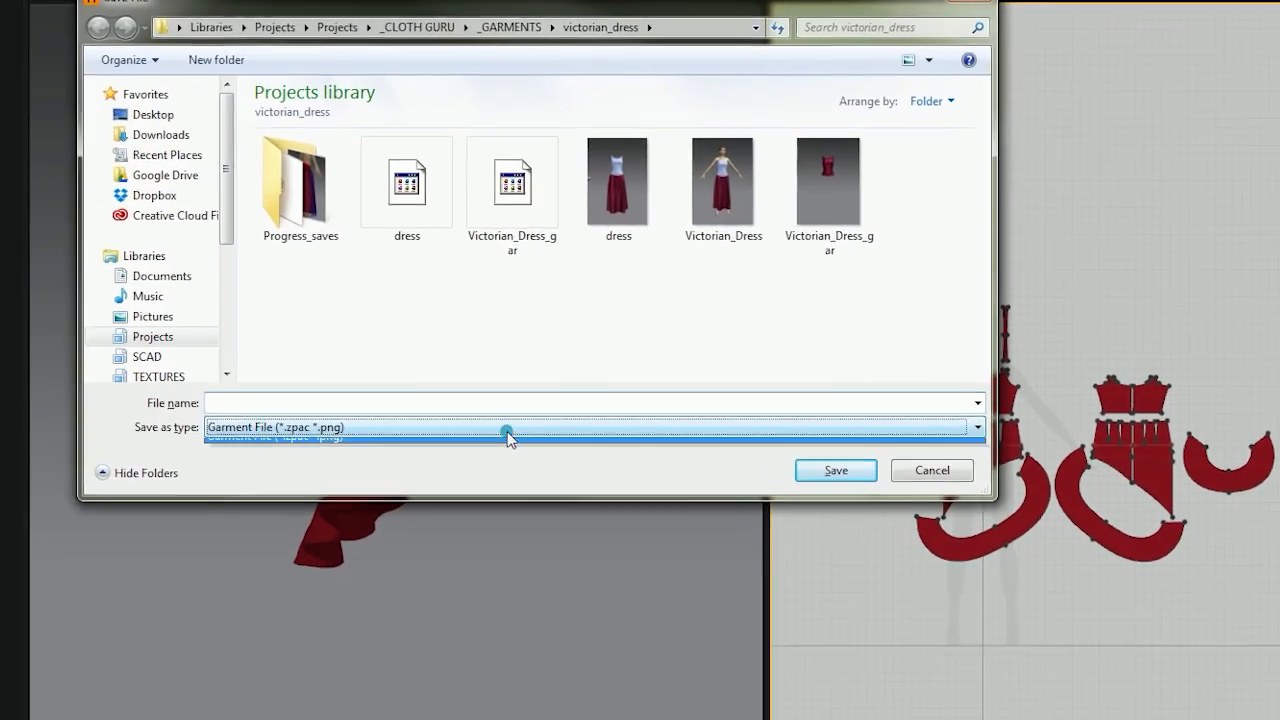
pyautogui.click(445, 420)
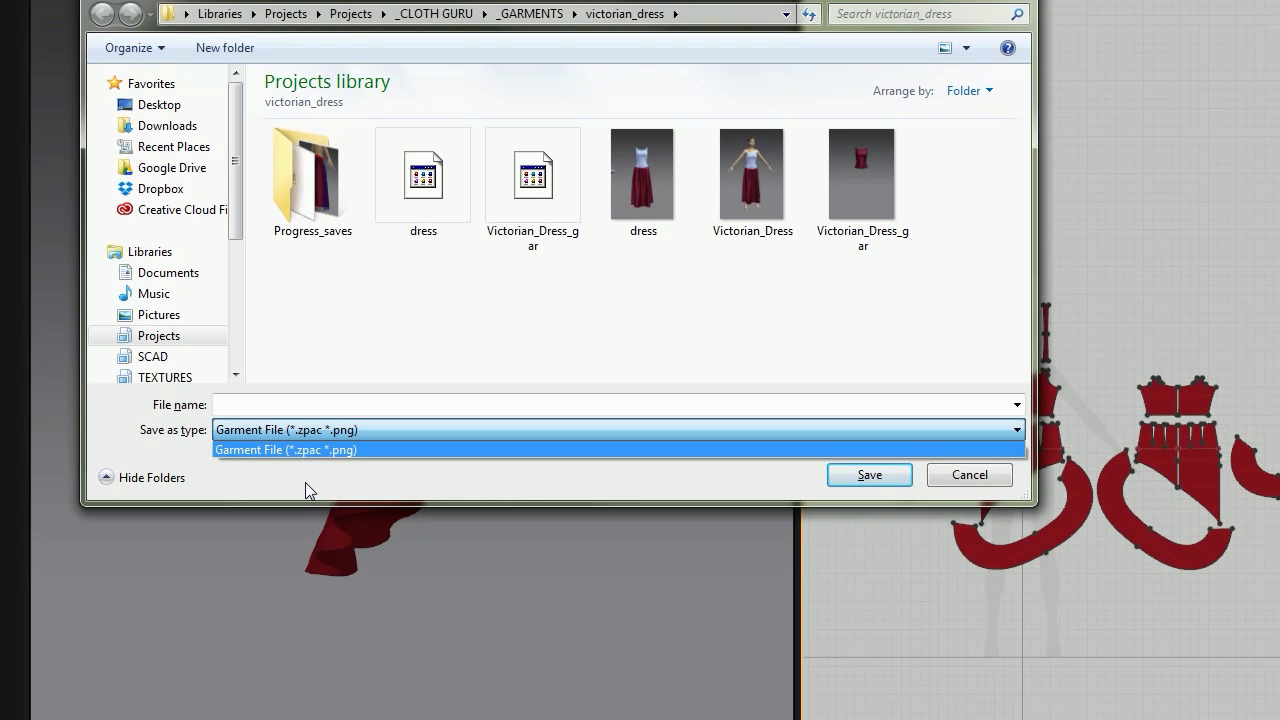
pyautogui.click(998, 478)
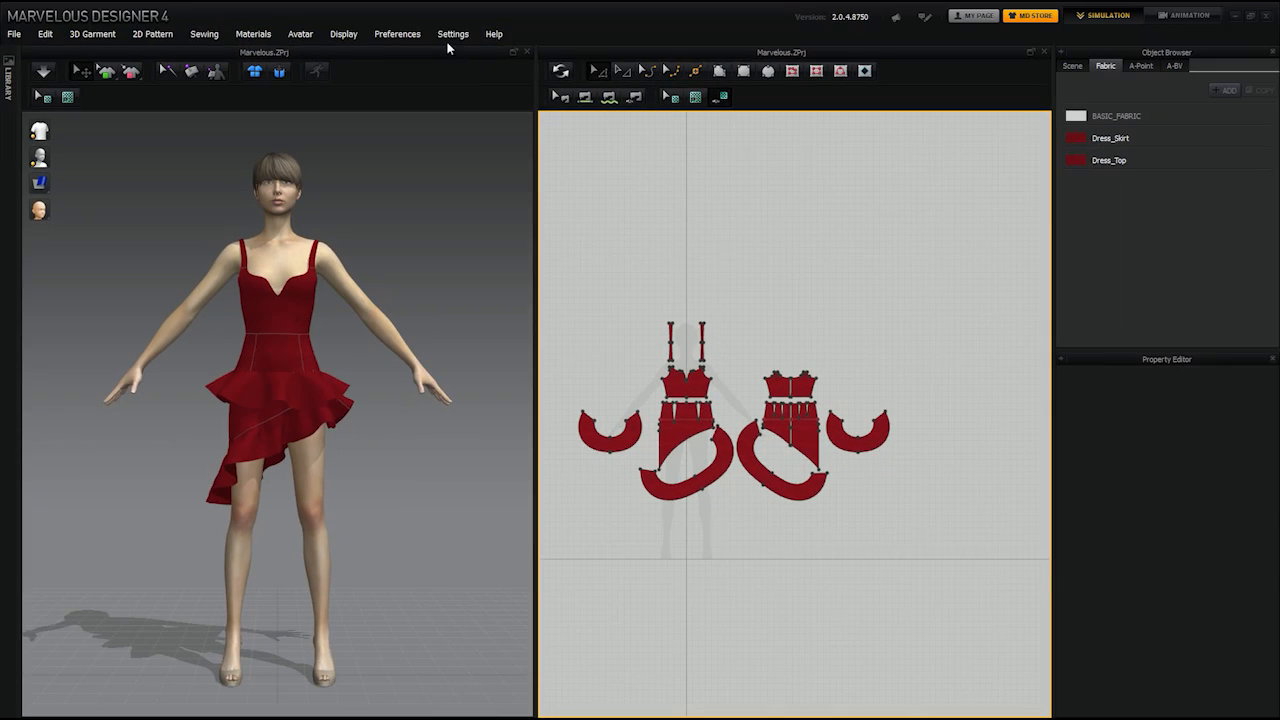
# - Reassign the shortcut for opening a project to Ctrl+S in the User Settings
pyautogui.click(453, 34)
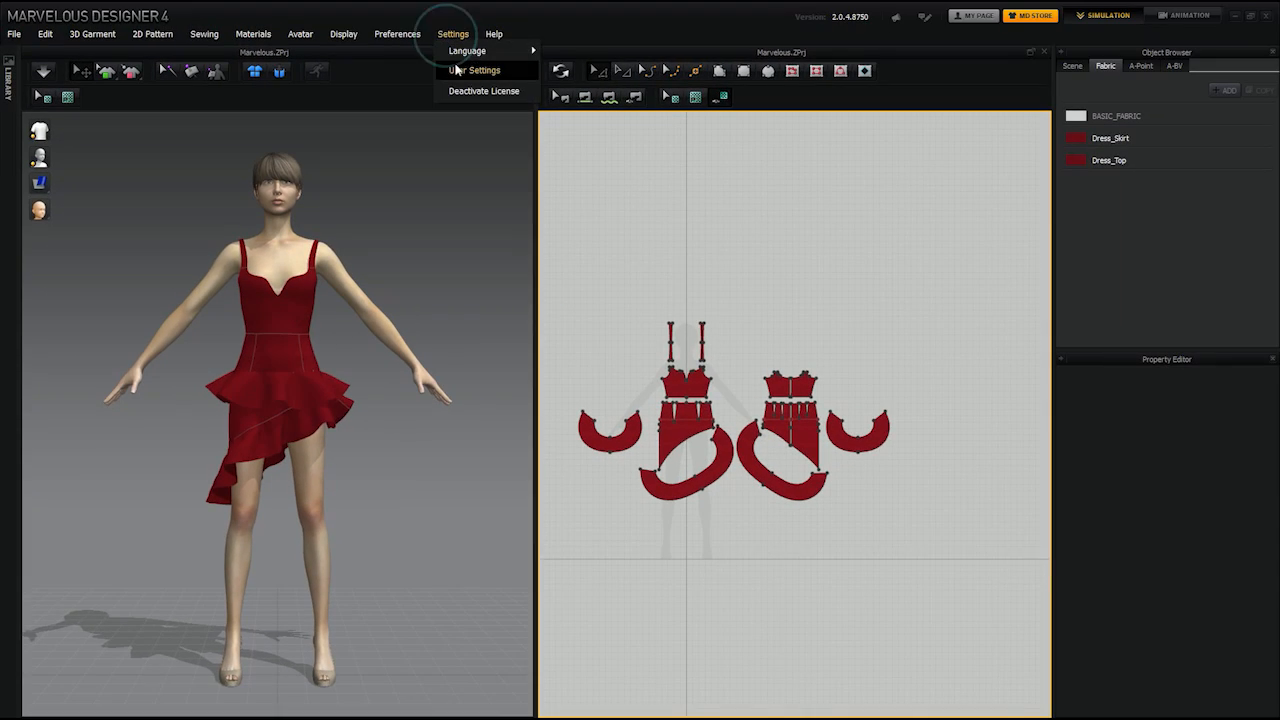
pyautogui.click(462, 70)
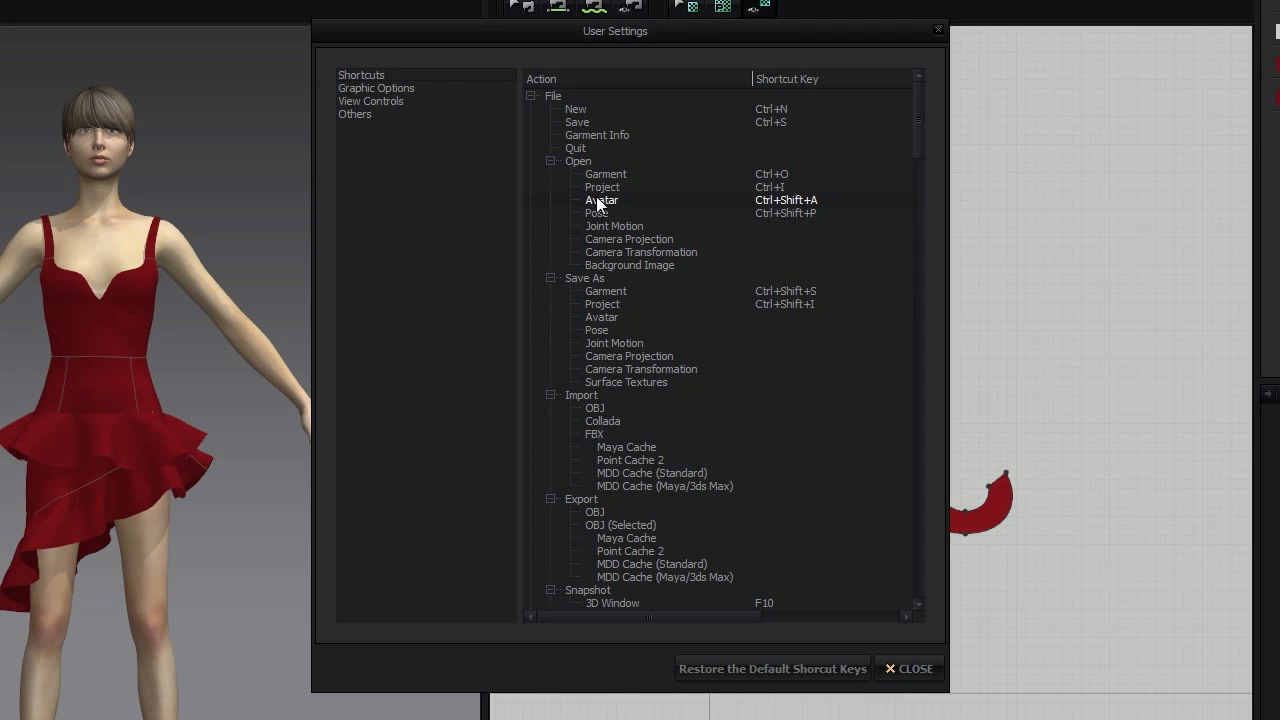
pyautogui.click(678, 187)
pyautogui.moveTo(676, 34); pyautogui.dragTo(544, 98)
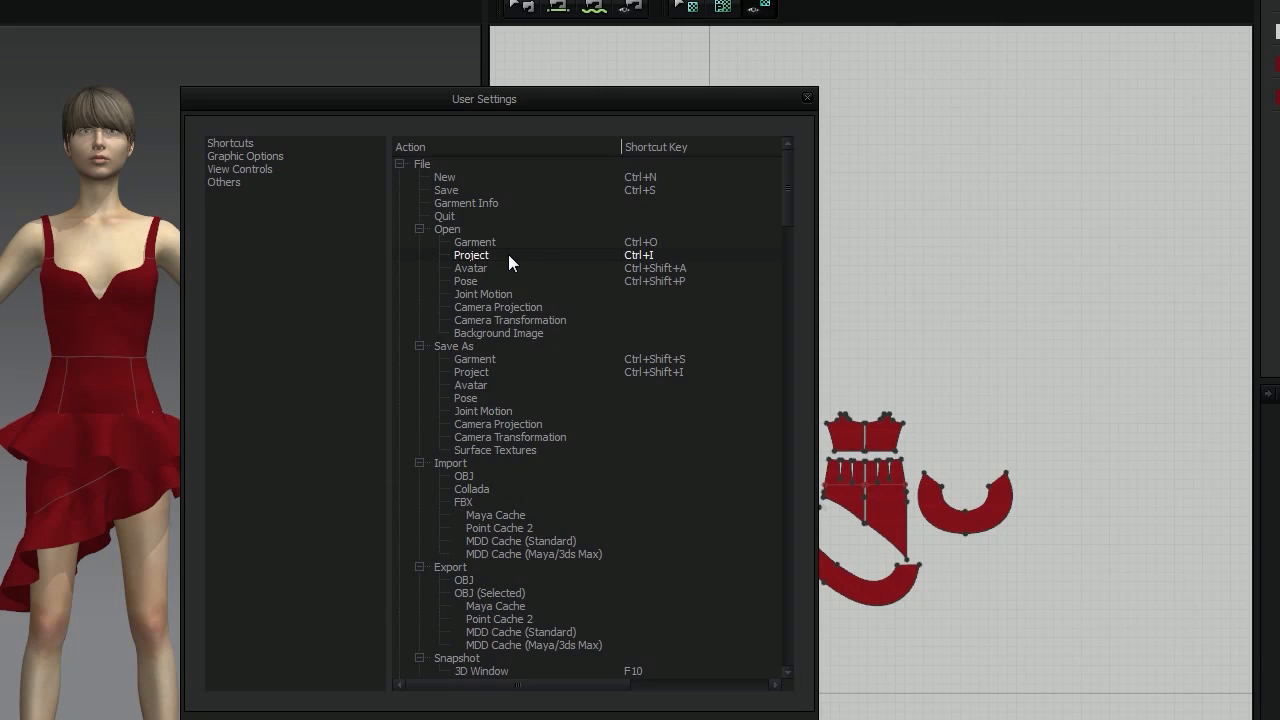
pyautogui.hotkey('ctrl', 's')
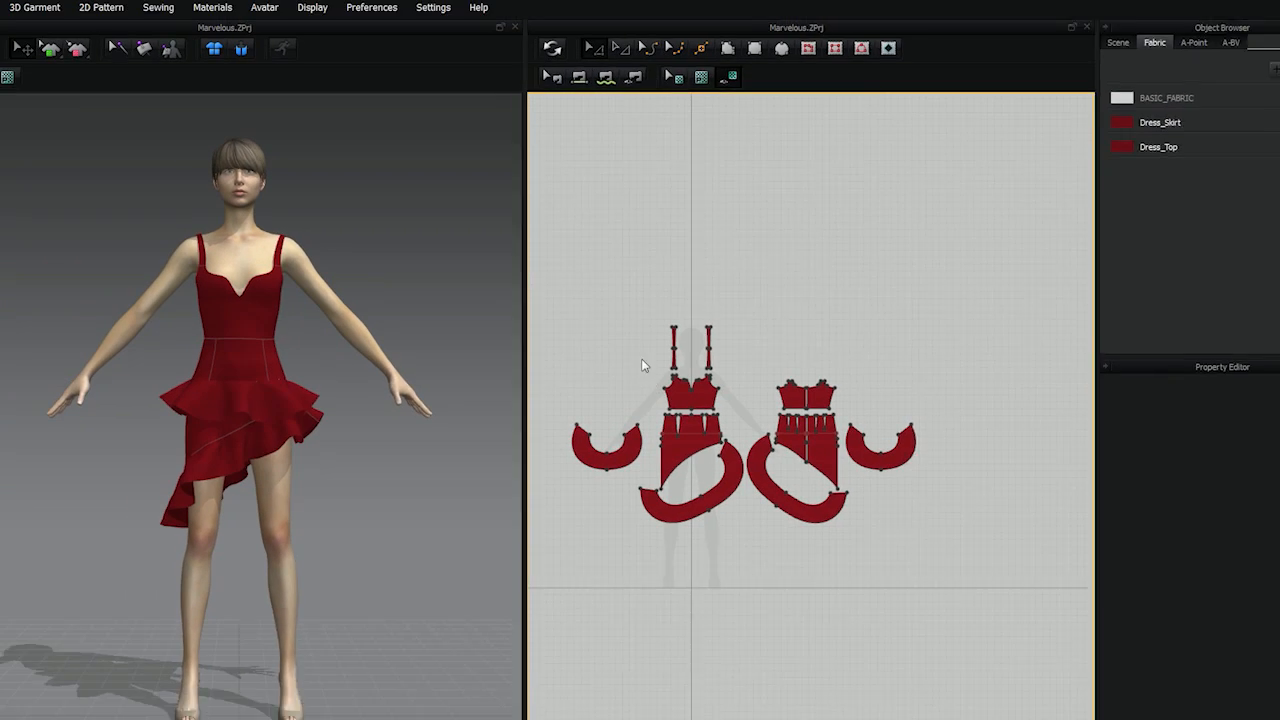
# - Test the reassigned open-project shortcut, declining to save, check the offered file types and cancel the file dialog
pyautogui.click(630, 345)
pyautogui.hotkey('ctrl', 's')
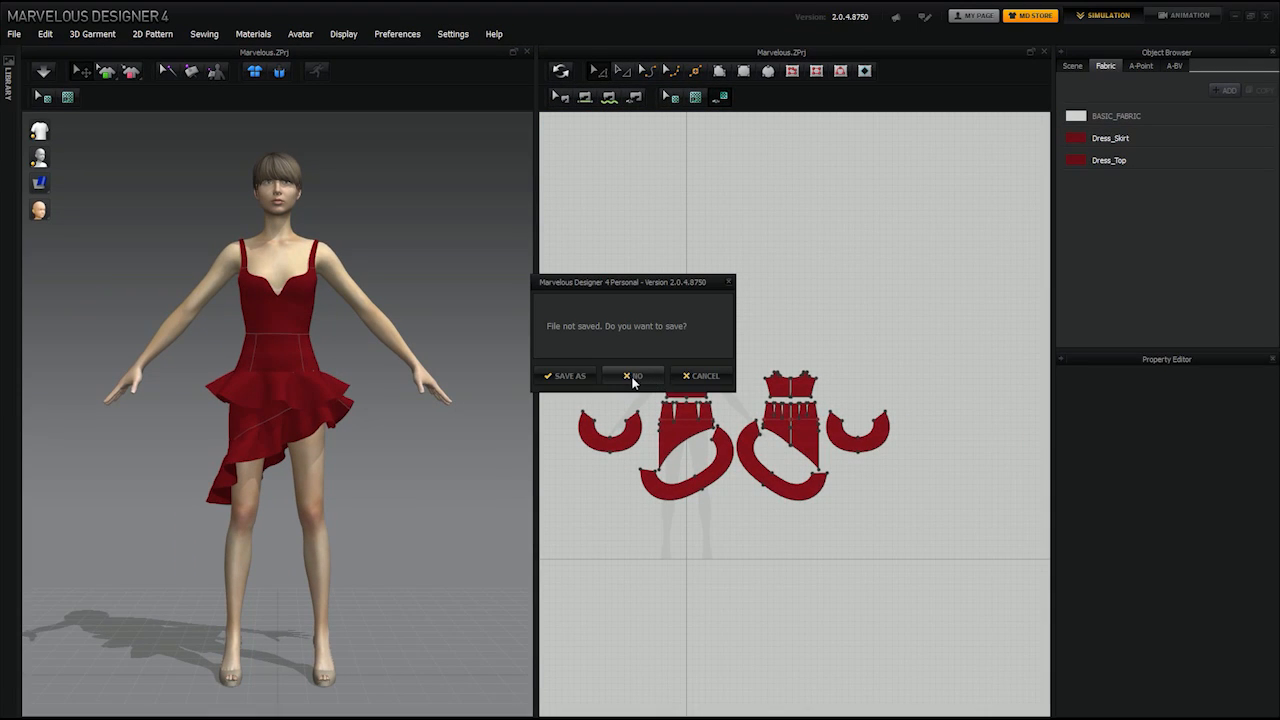
pyautogui.click(632, 379)
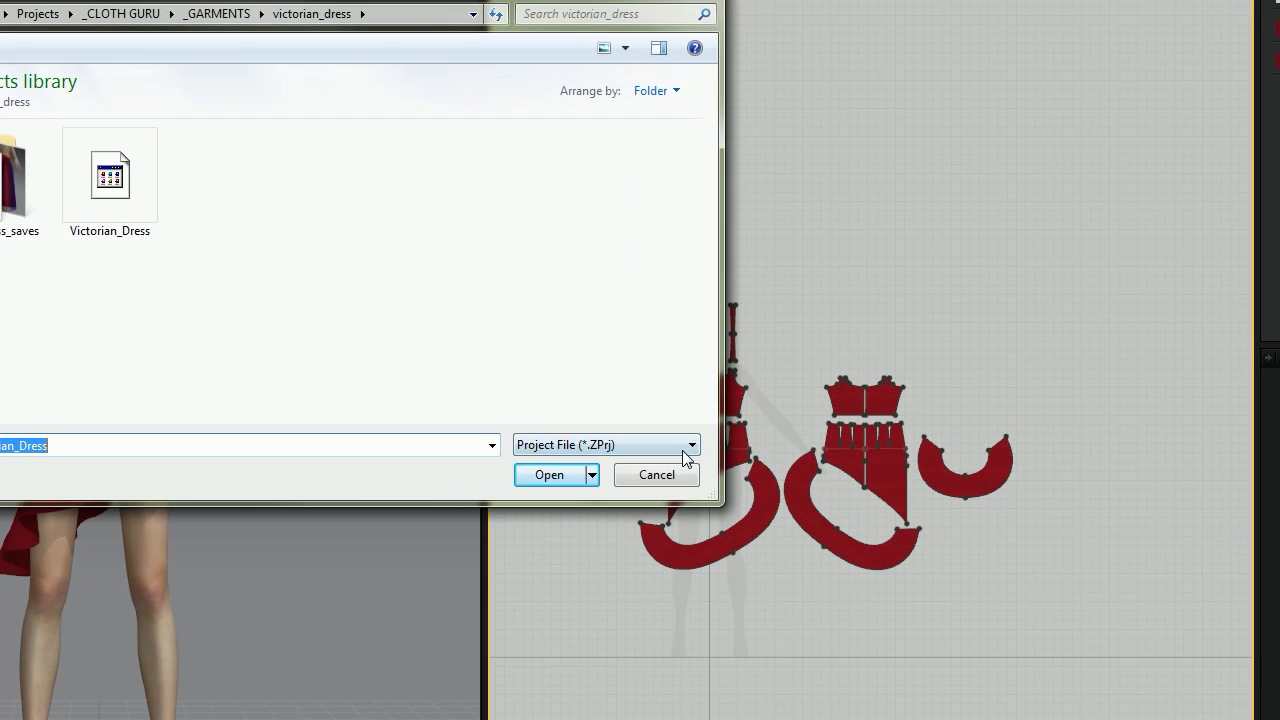
pyautogui.click(671, 418)
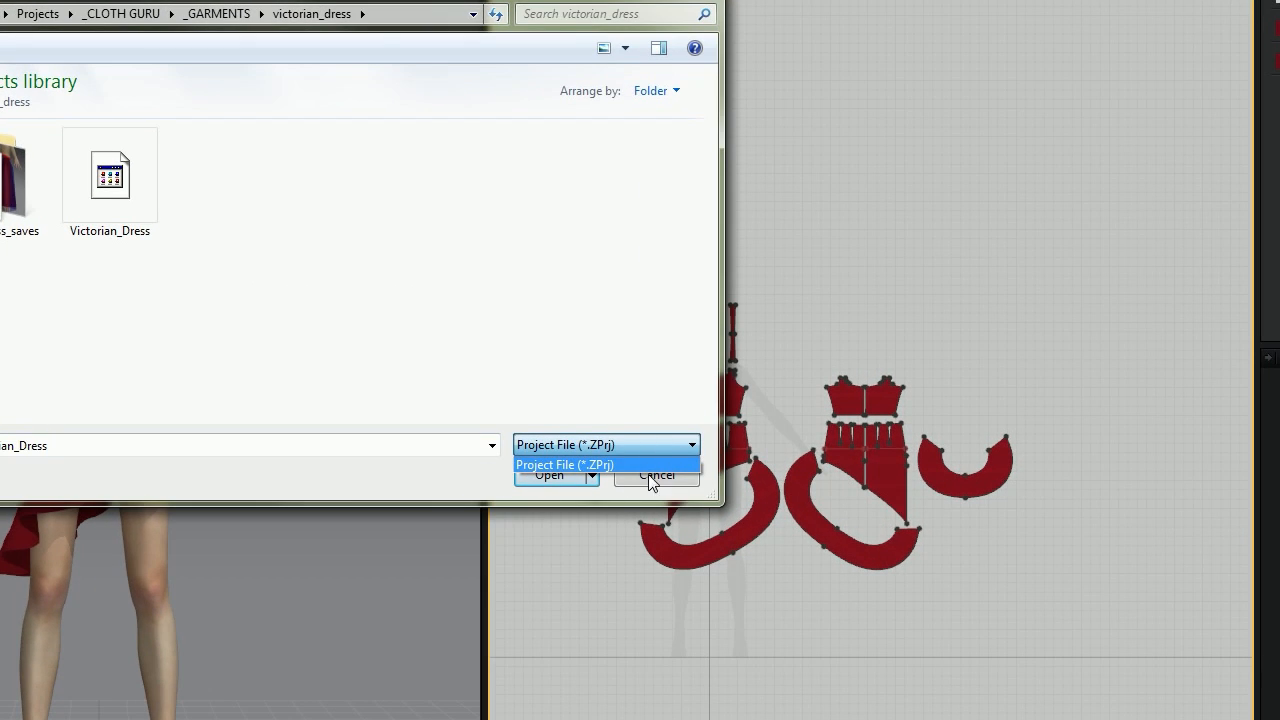
pyautogui.click(558, 482)
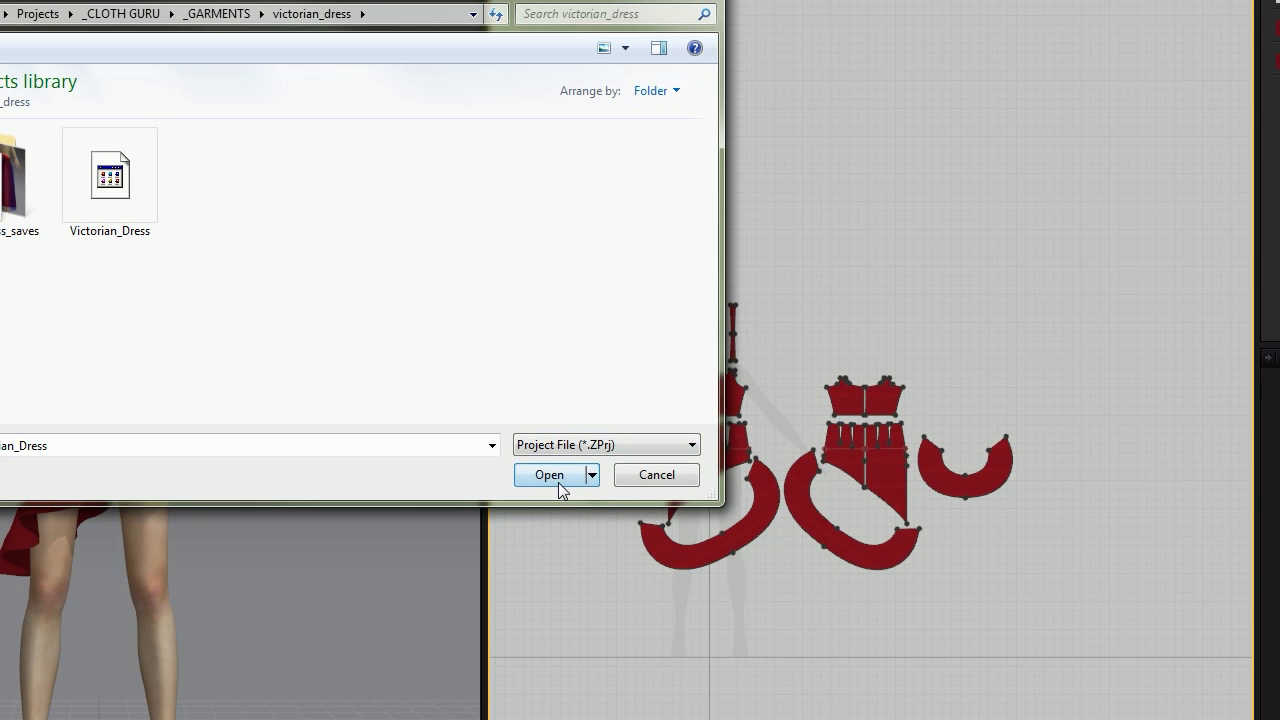
pyautogui.click(628, 480)
# - Look through the shortcut list in the User Settings for the Display commands of the 2D Pattern group and close the dialog
pyautogui.click(458, 35)
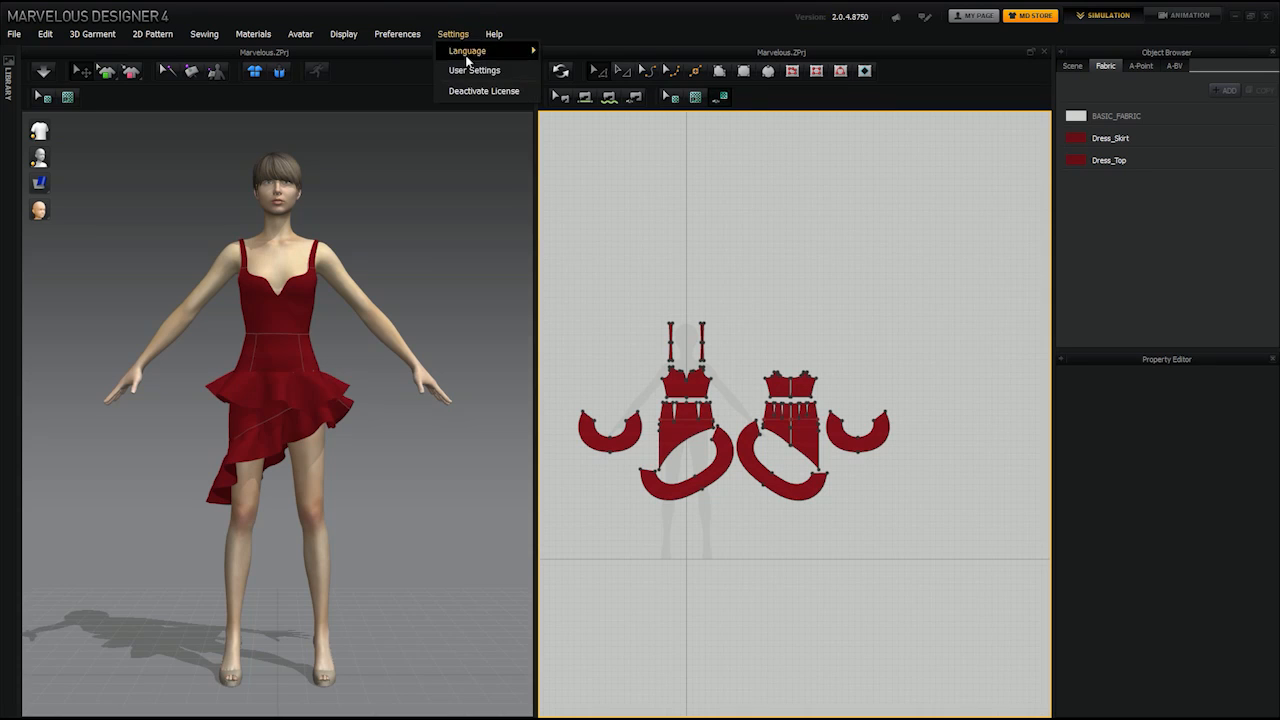
pyautogui.click(474, 70)
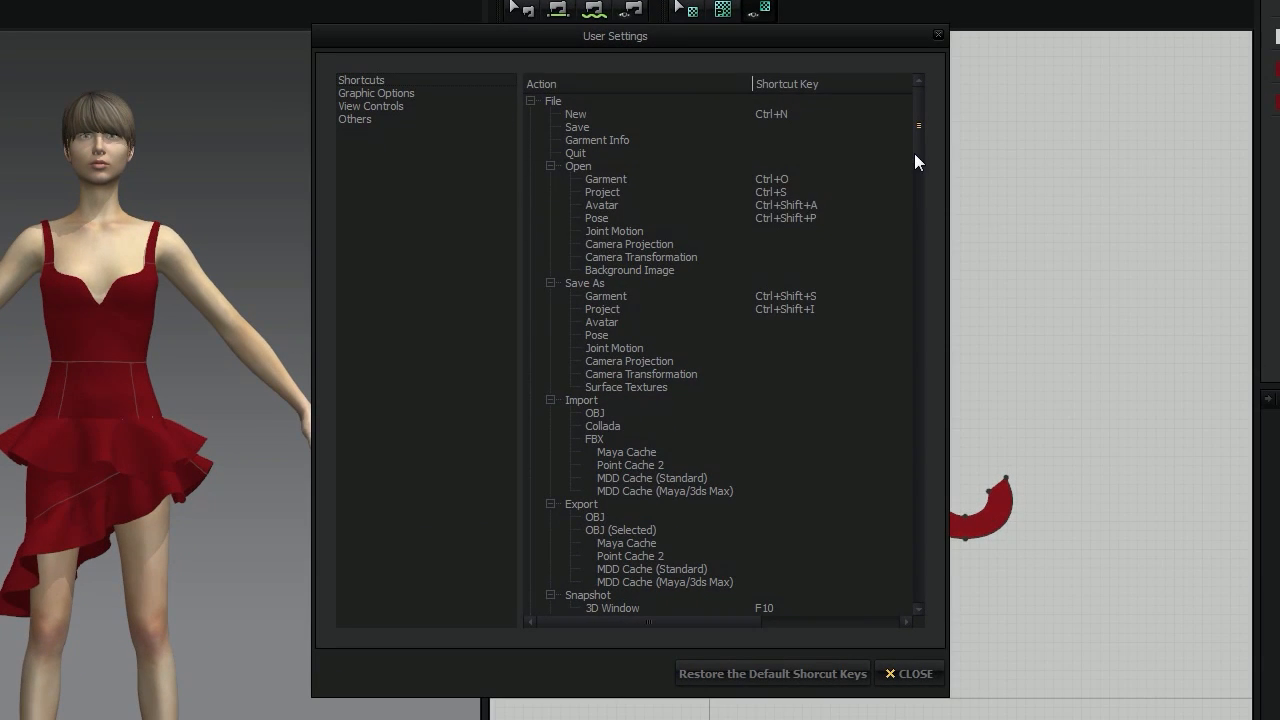
pyautogui.moveTo(914, 153); pyautogui.dragTo(902, 371)
pyautogui.moveTo(916, 413); pyautogui.dragTo(930, 449)
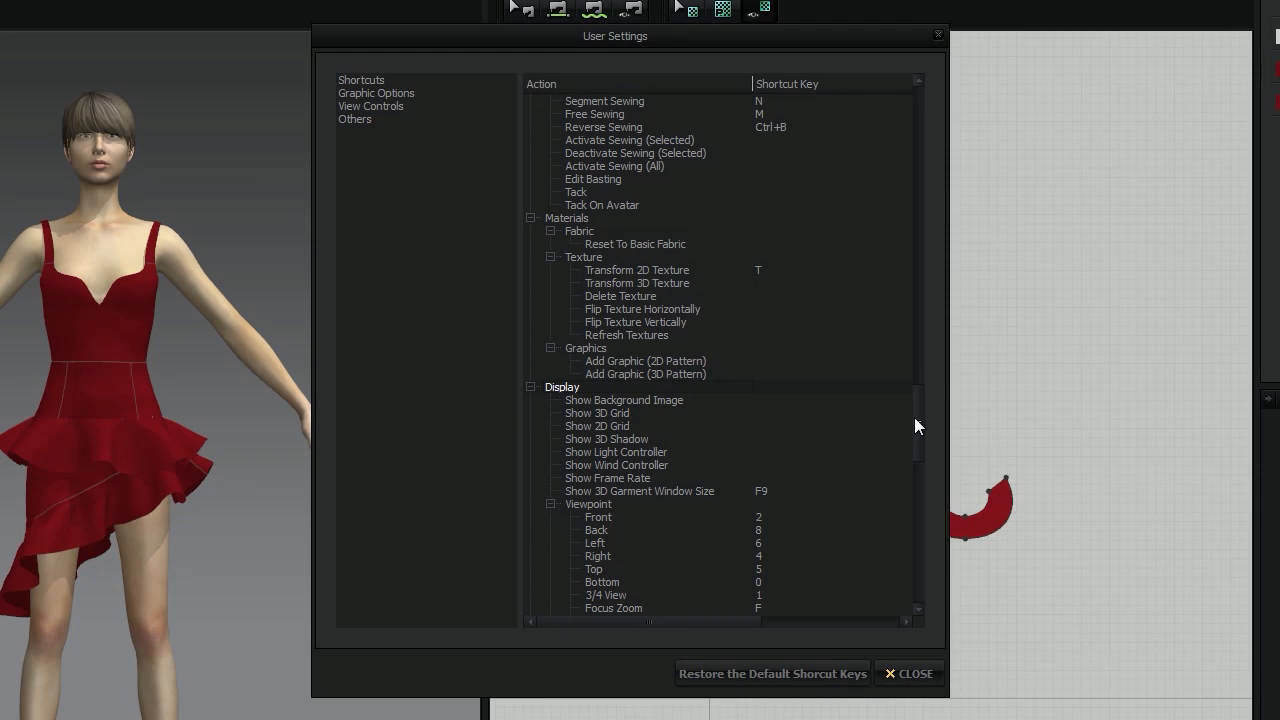
pyautogui.moveTo(914, 417); pyautogui.dragTo(904, 480)
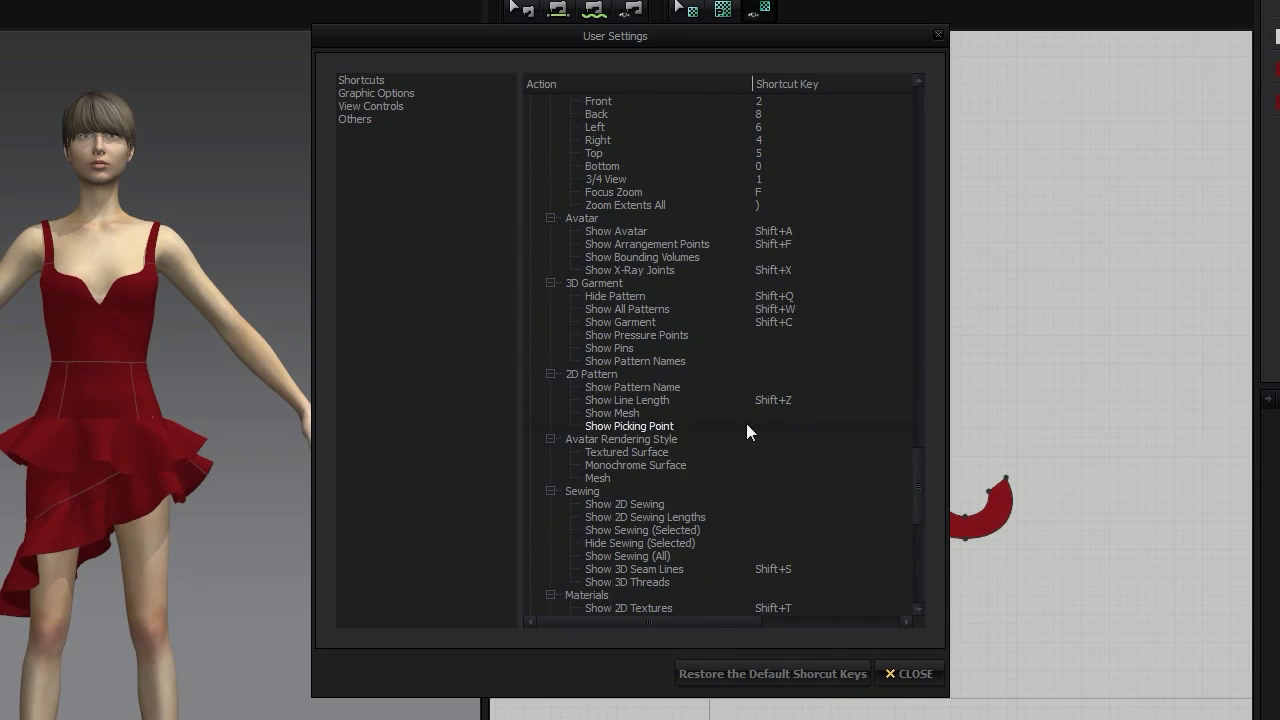
pyautogui.click(603, 373)
pyautogui.click(910, 673)
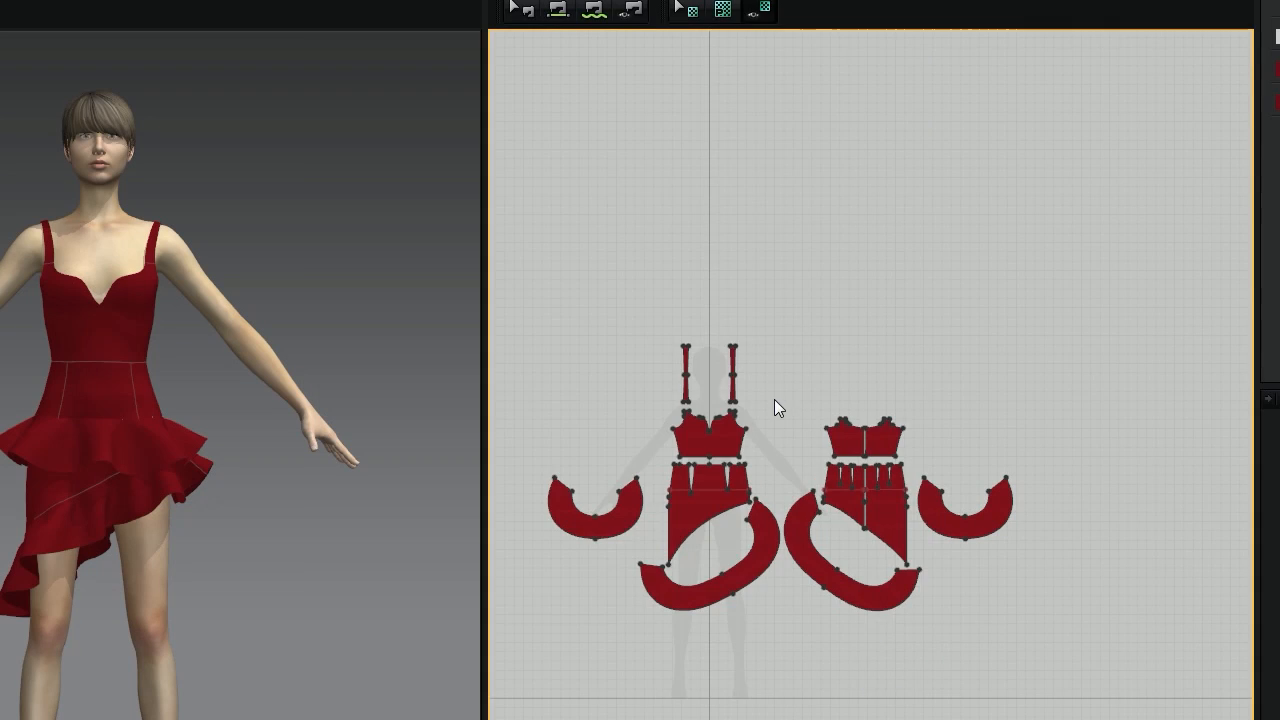
# - Turn on the mesh display for the patterns in the 2D window
pyautogui.scroll(-2, 778, 408)
pyautogui.scroll(6, 780, 411)
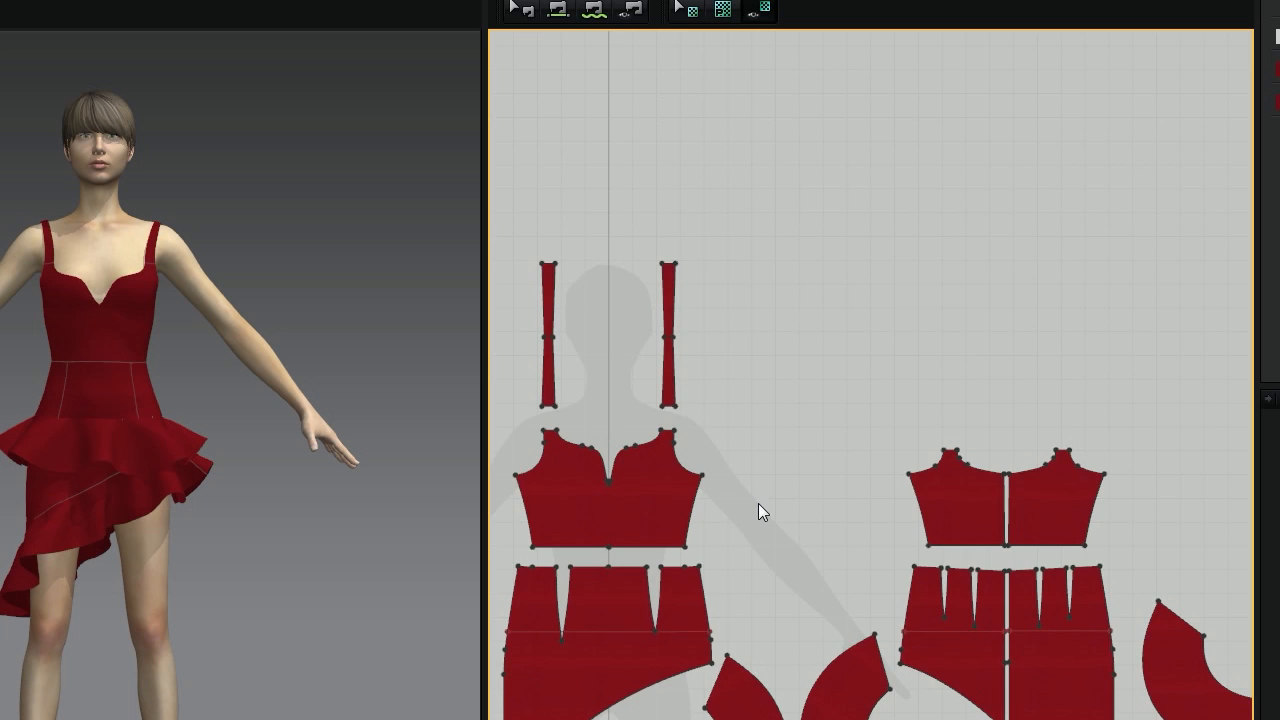
pyautogui.scroll(3, 758, 512)
pyautogui.rightClick(890, 204)
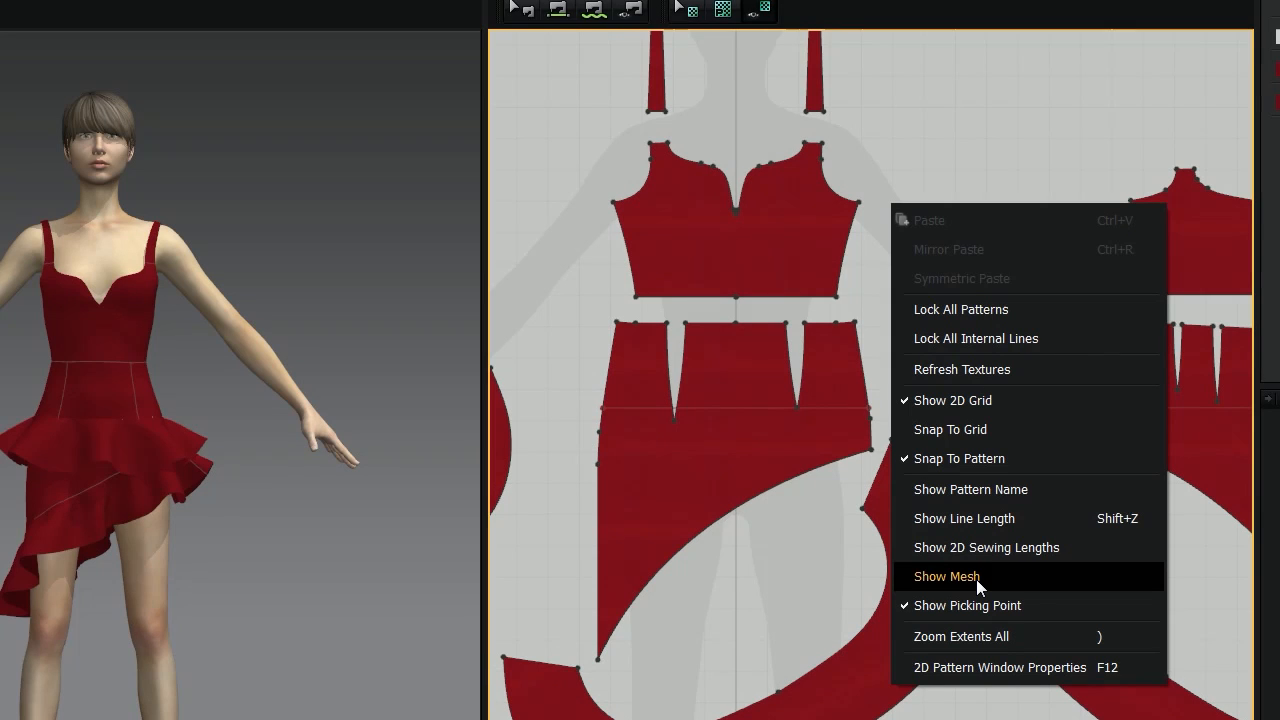
pyautogui.click(976, 579)
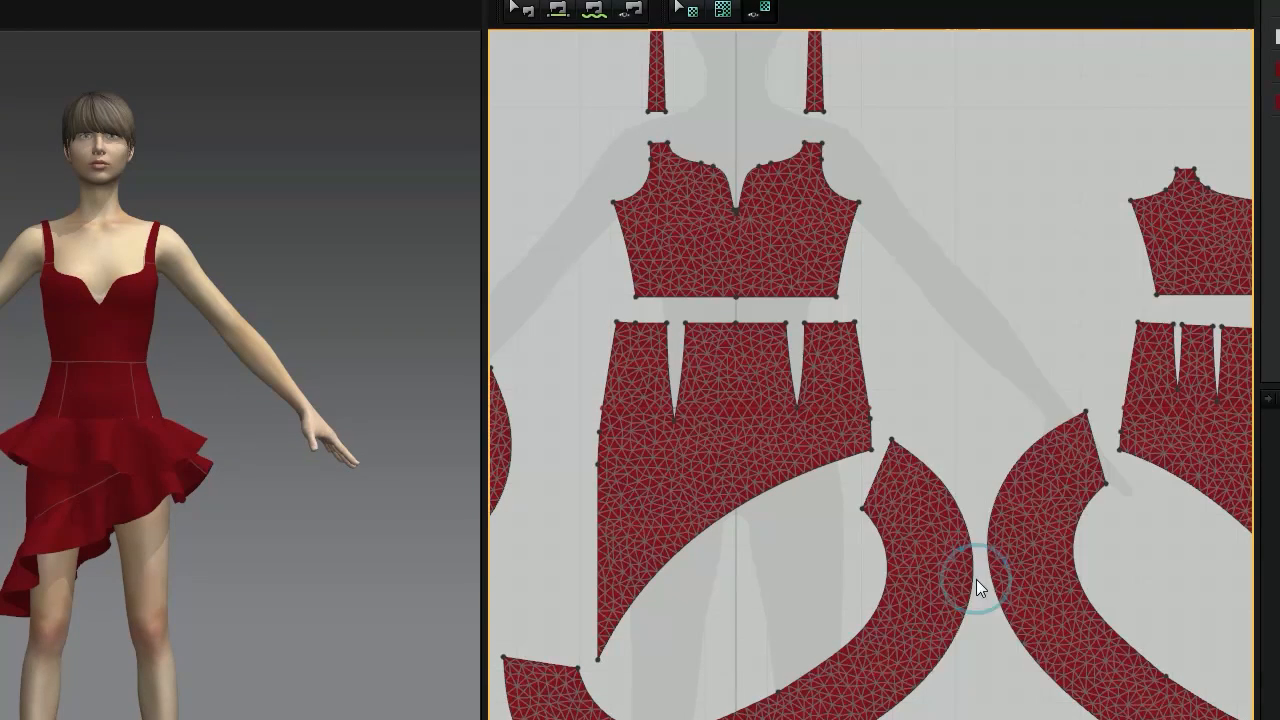
# - Hide the mesh on the 2D patterns and show it again
pyautogui.rightClick(914, 245)
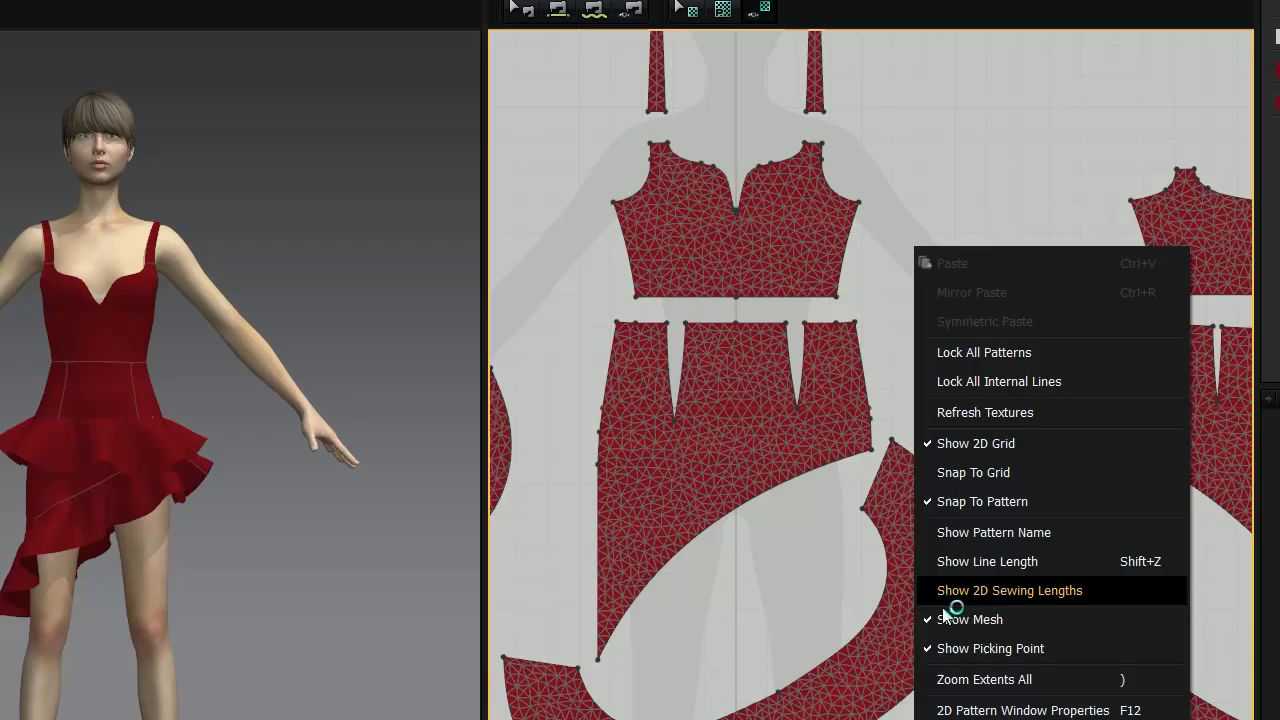
pyautogui.click(944, 617)
pyautogui.rightClick(908, 229)
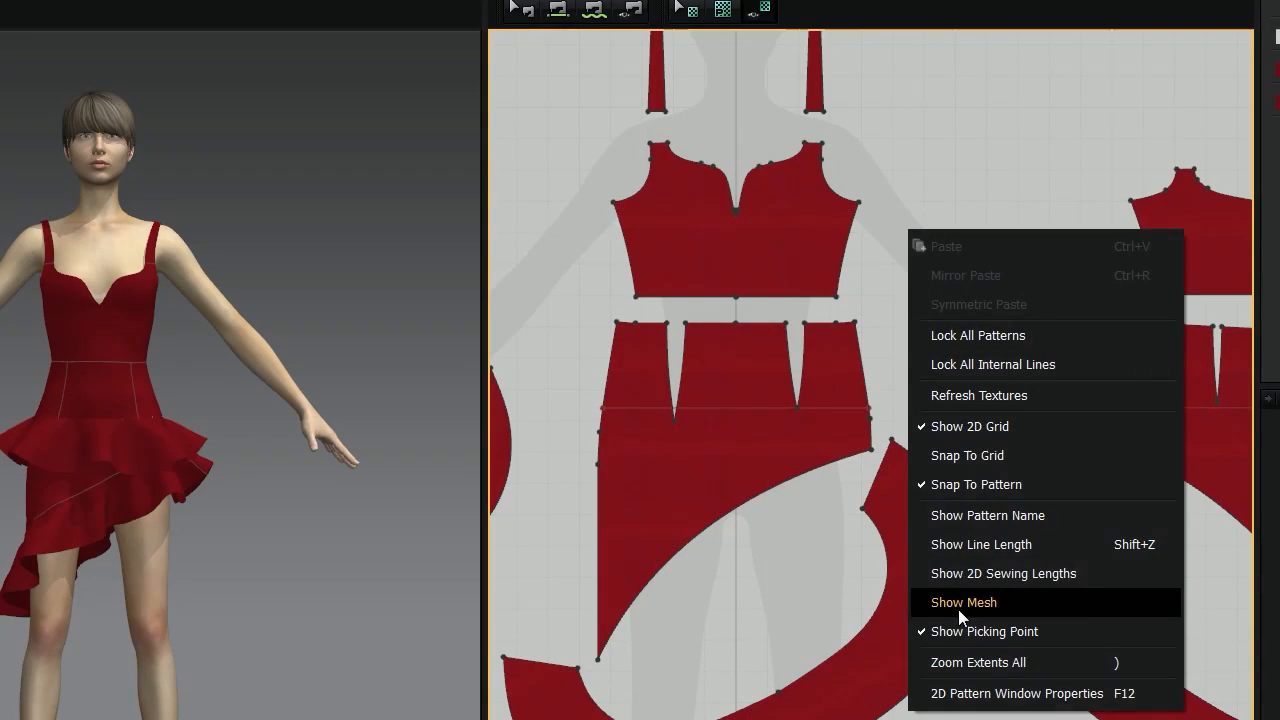
pyautogui.click(960, 604)
# - Select the front bodice pattern and examine its mesh up close
pyautogui.click(754, 243)
pyautogui.scroll(-2, 766, 262)
pyautogui.scroll(5, 764, 258)
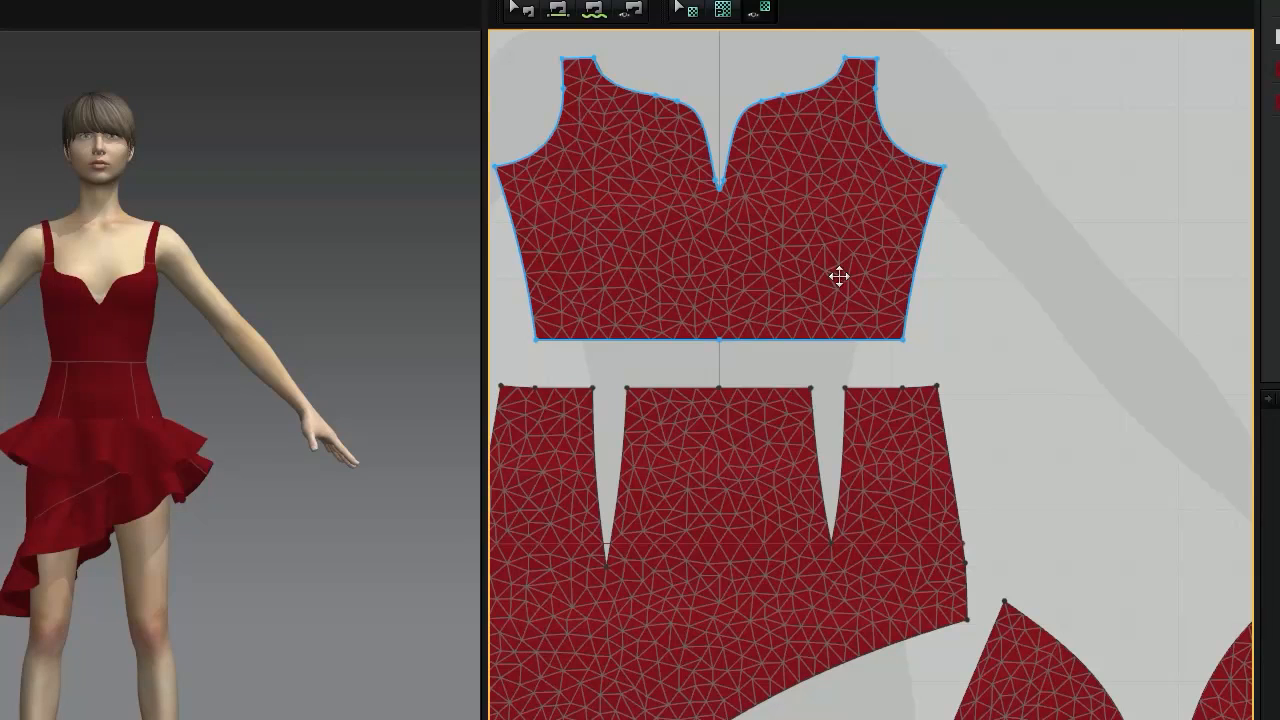
# - Deselect the bodice pattern, toggle the mesh display of the 2D patterns several times, and leave it hidden
pyautogui.click(906, 486)
pyautogui.click(826, 464)
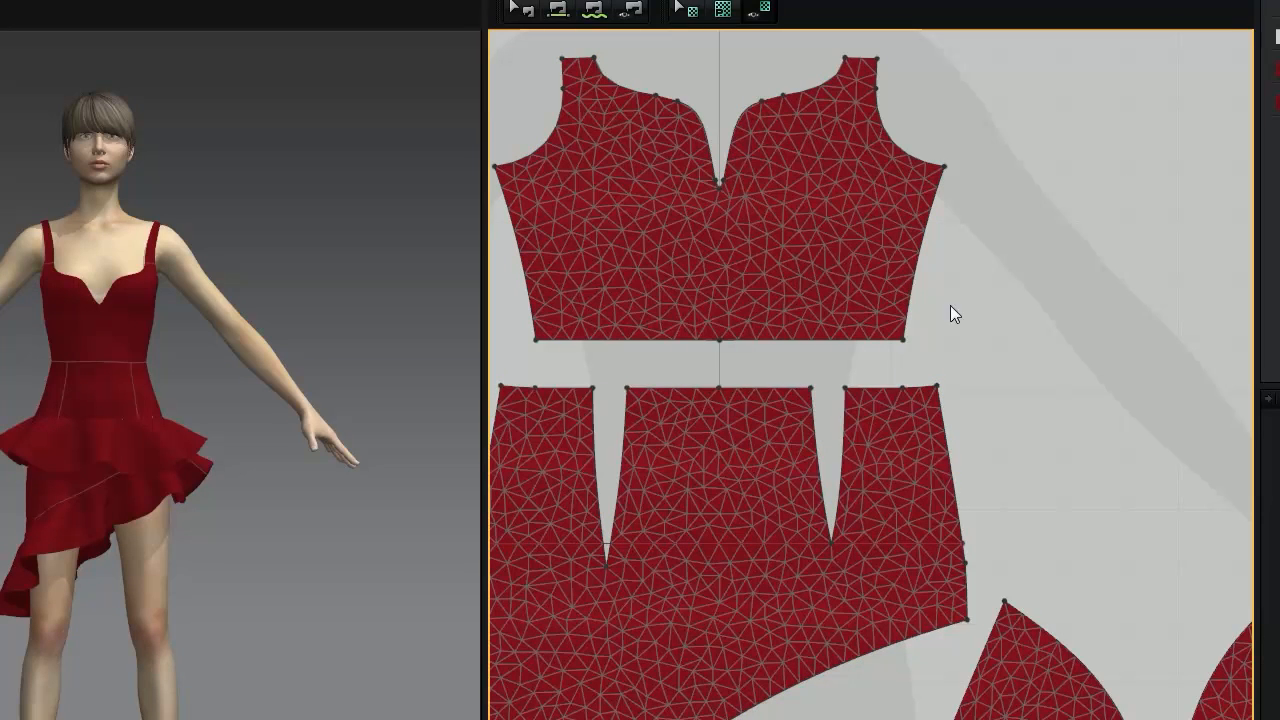
pyautogui.rightClick(982, 268)
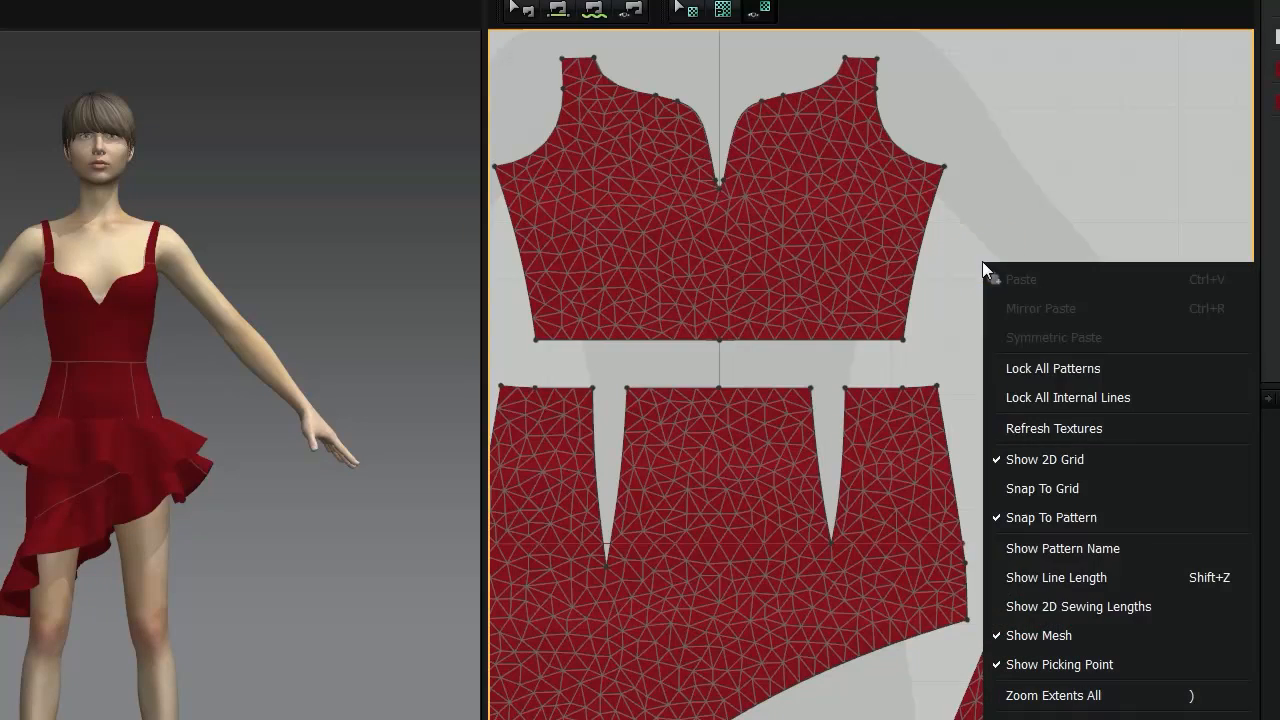
pyautogui.click(1060, 637)
pyautogui.rightClick(966, 325)
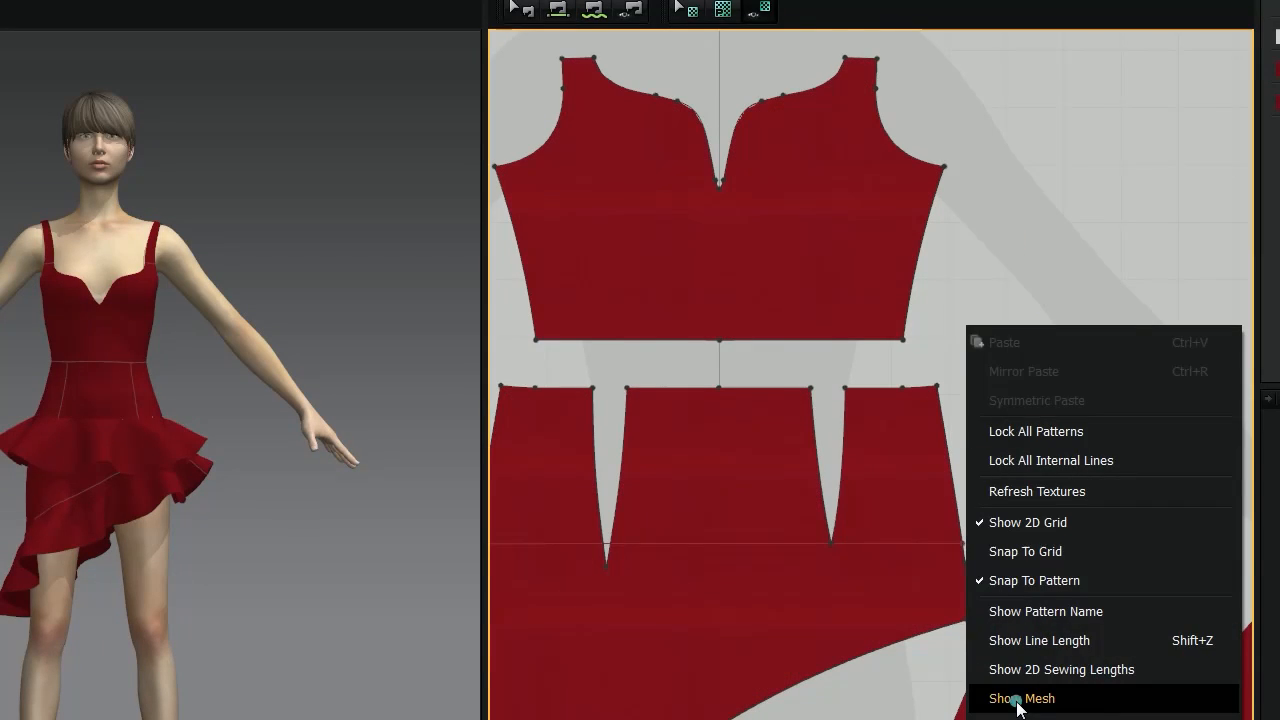
pyautogui.click(1012, 697)
pyautogui.rightClick(1022, 385)
pyautogui.click(1040, 715)
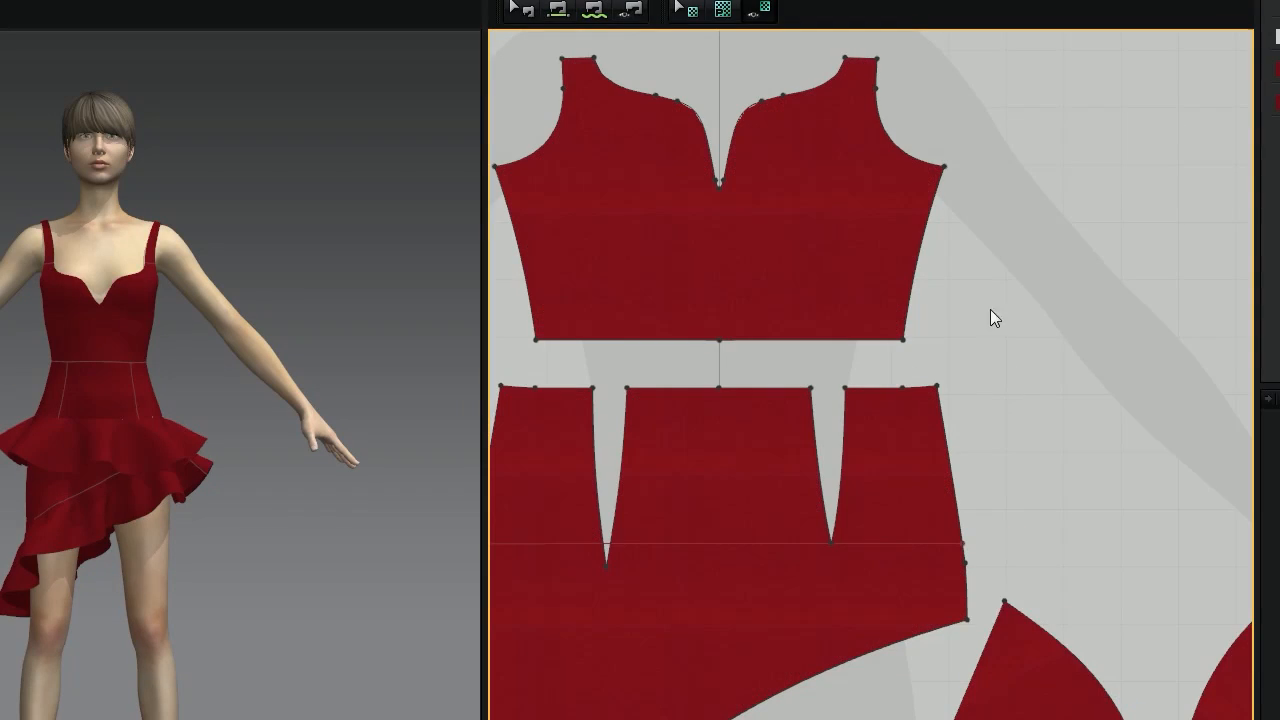
pyautogui.rightClick(984, 270)
pyautogui.click(1052, 643)
pyautogui.rightClick(996, 335)
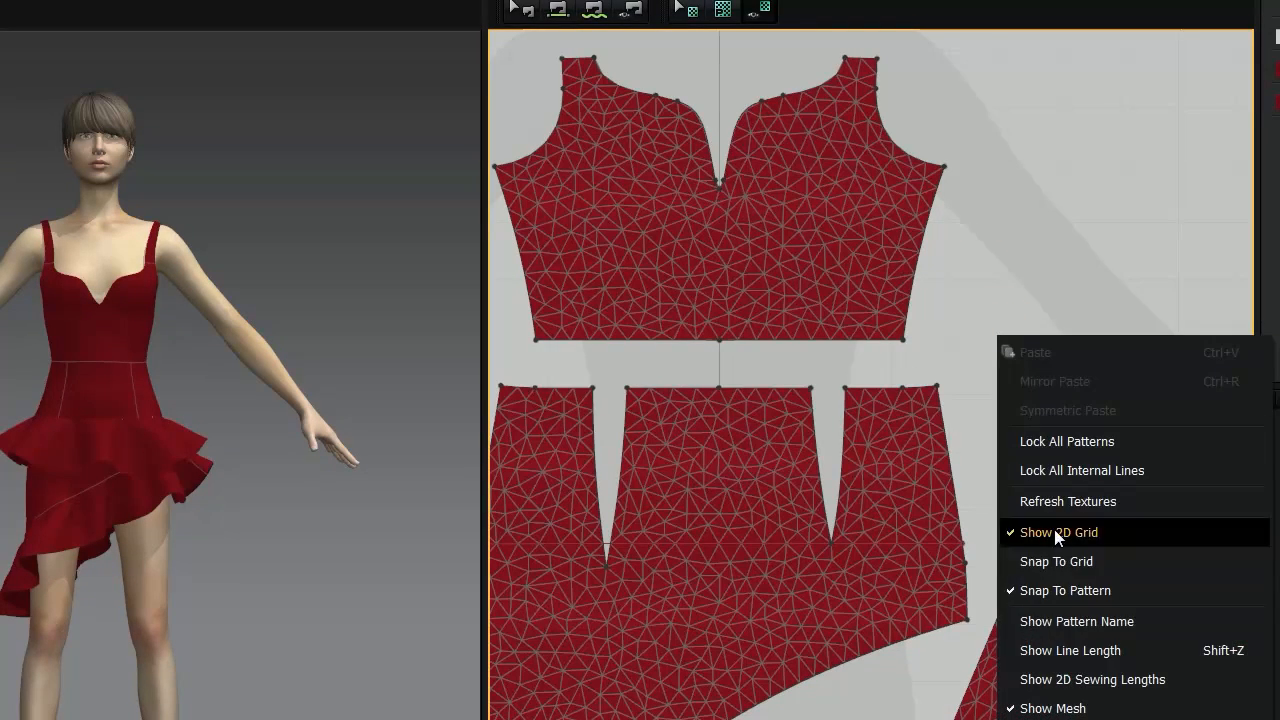
pyautogui.click(1062, 708)
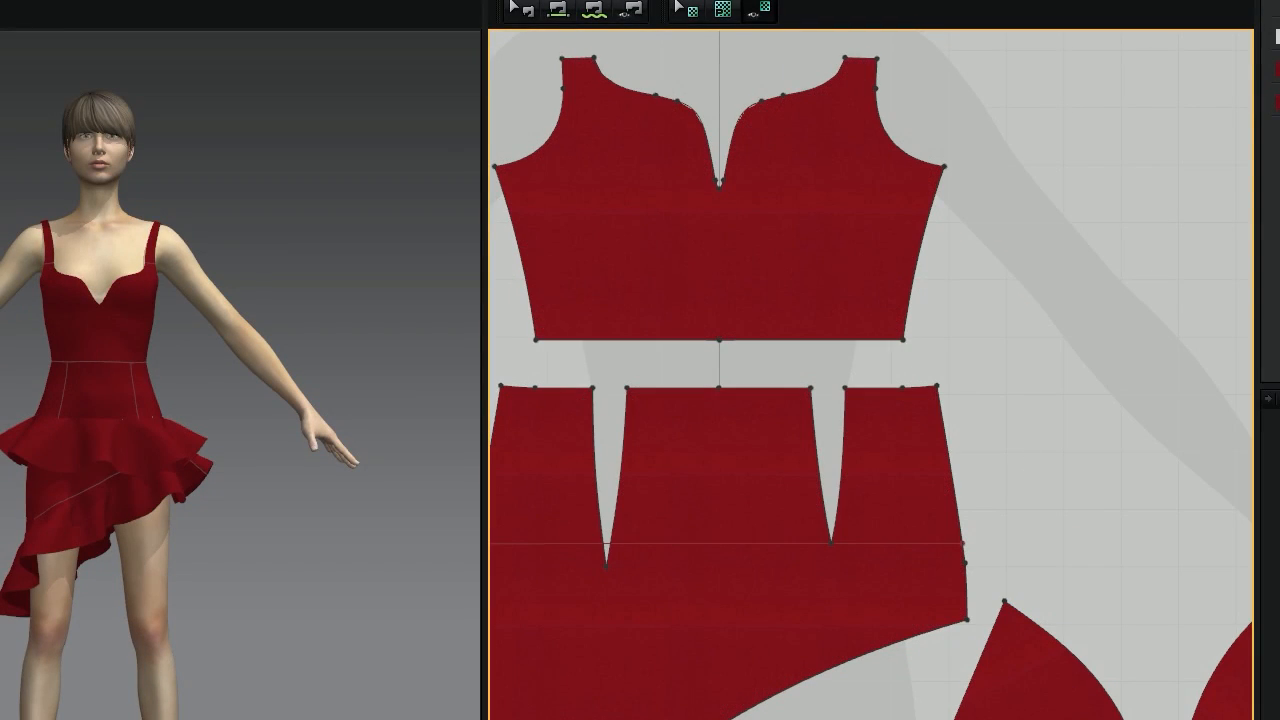
# - Assign the shortcut Shift+M to Show Mesh under the 2D Pattern display commands in the User Settings and close the dialog
pyautogui.click(350, 0)
pyautogui.click(390, 0)
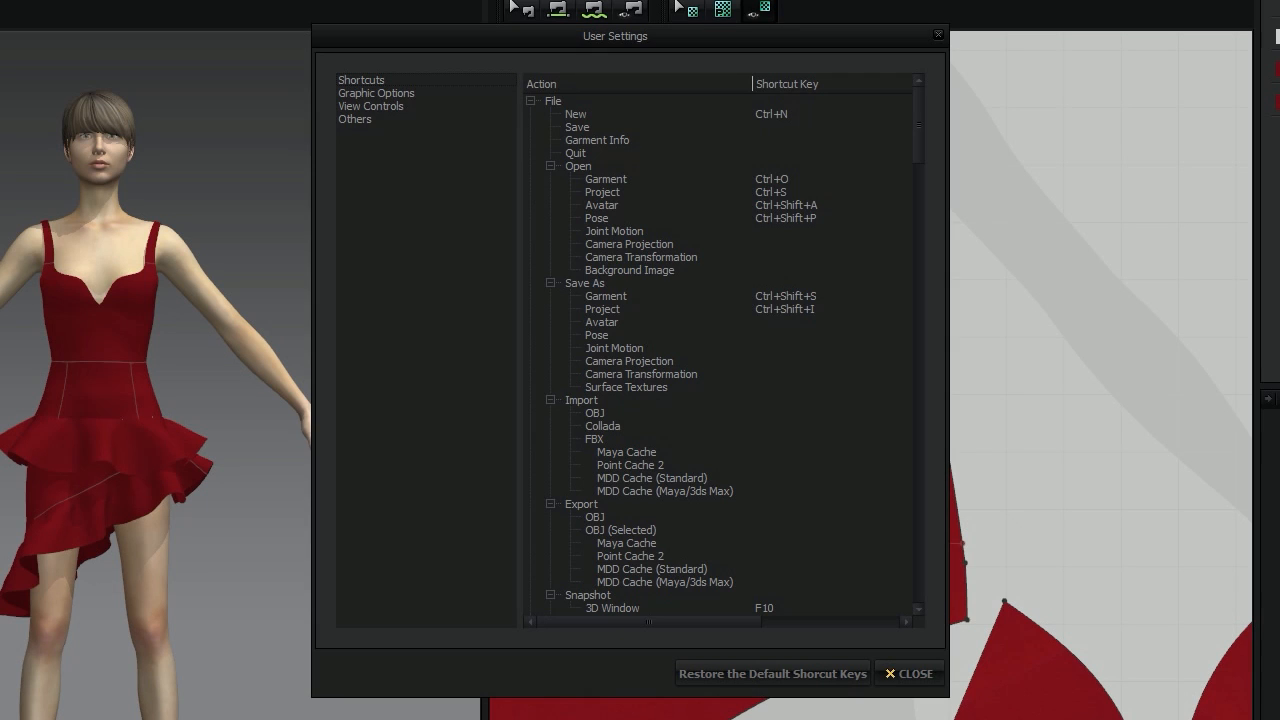
pyautogui.scroll(-8, 680, 353)
pyautogui.scroll(-20, 680, 351)
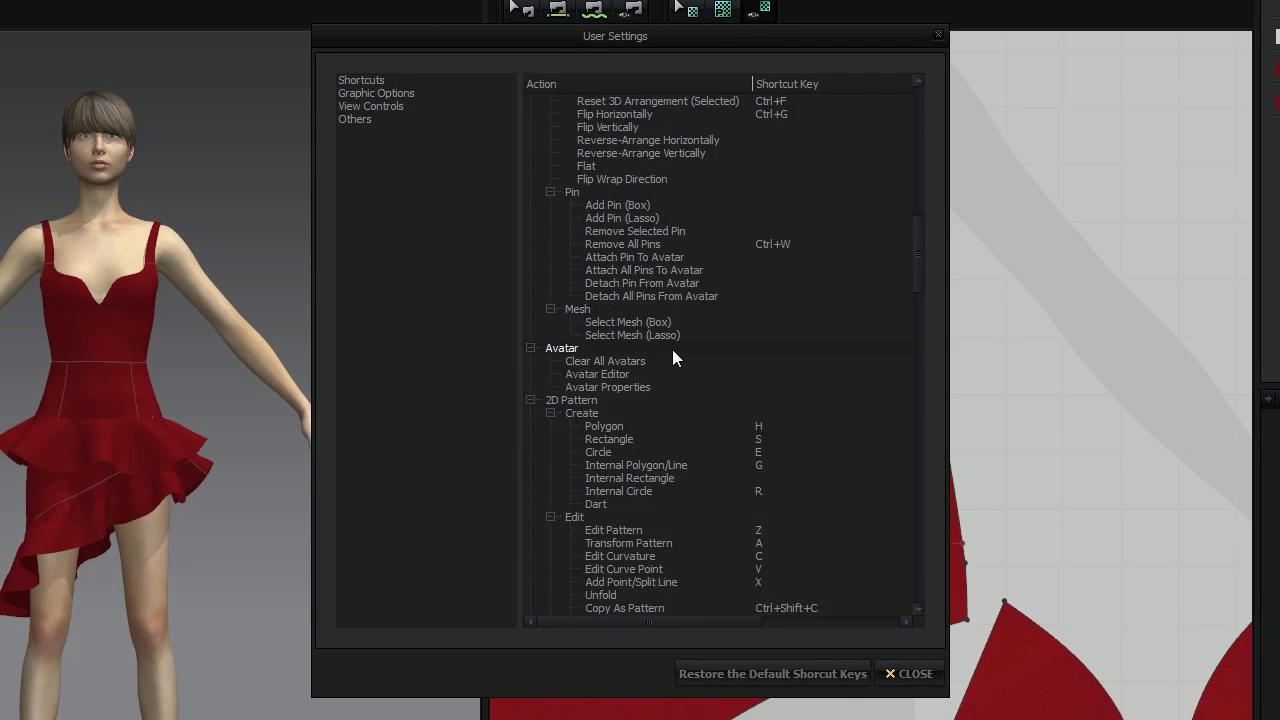
pyautogui.scroll(-17, 668, 351)
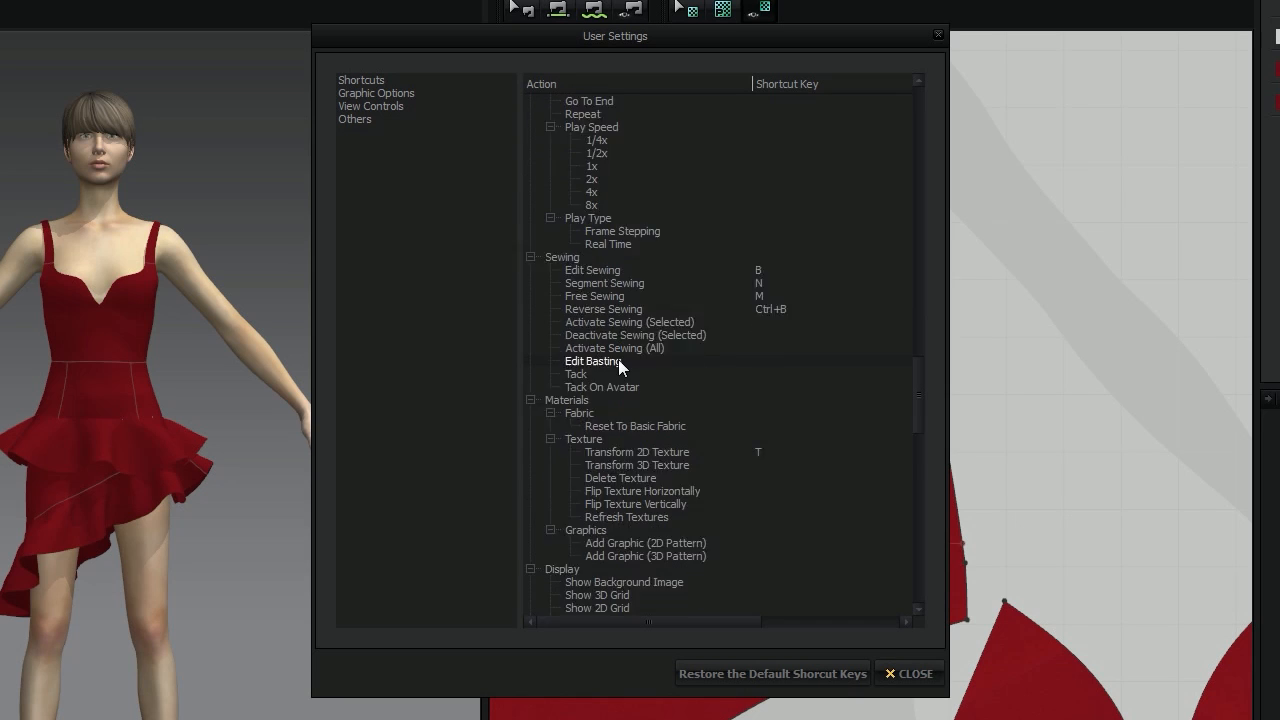
pyautogui.click(576, 373)
pyautogui.scroll(-10, 684, 373)
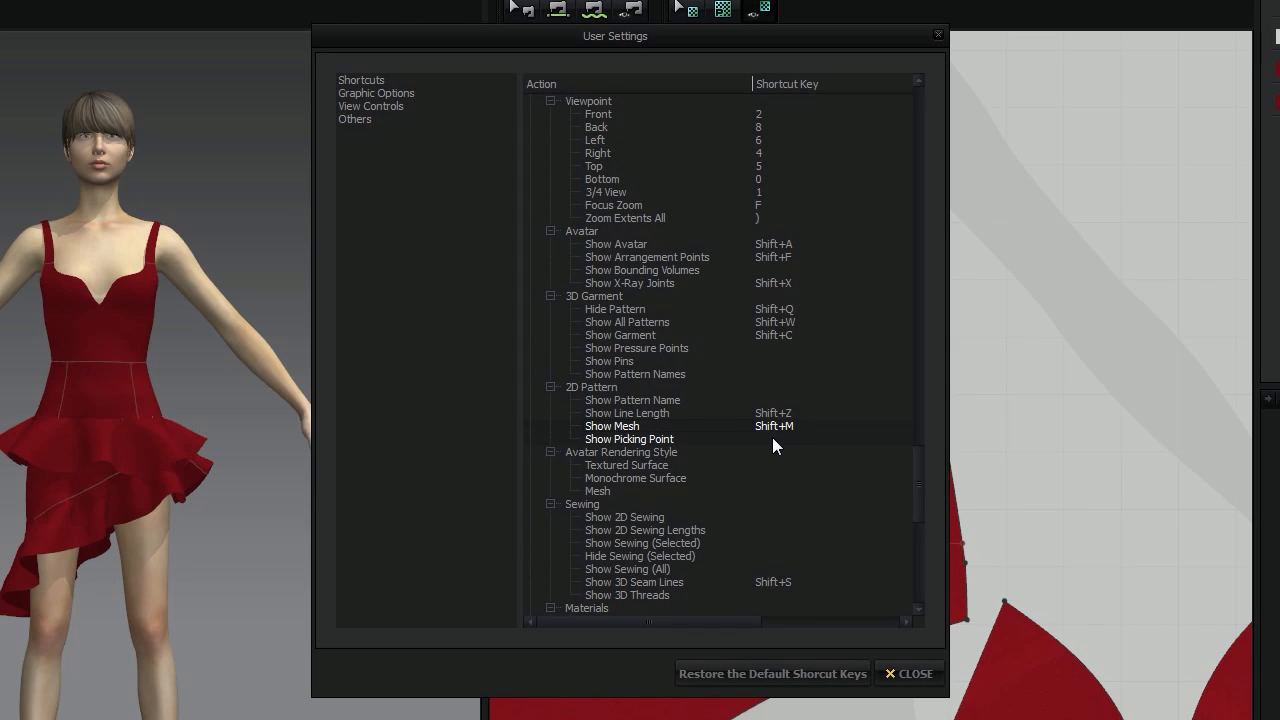
pyautogui.click(893, 674)
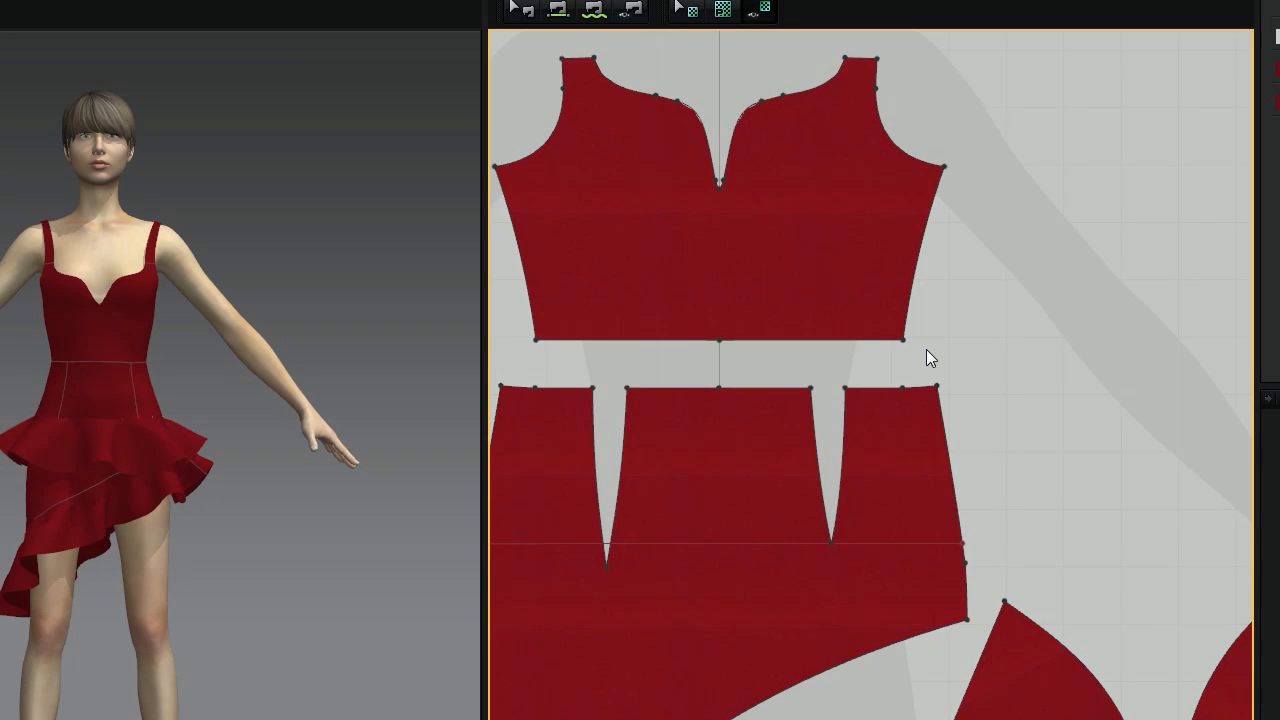
# - Use the newly assigned shortcut to toggle the 2D pattern mesh repeatedly, and leave the mesh shown
pyautogui.hotkey('shift', 'm')
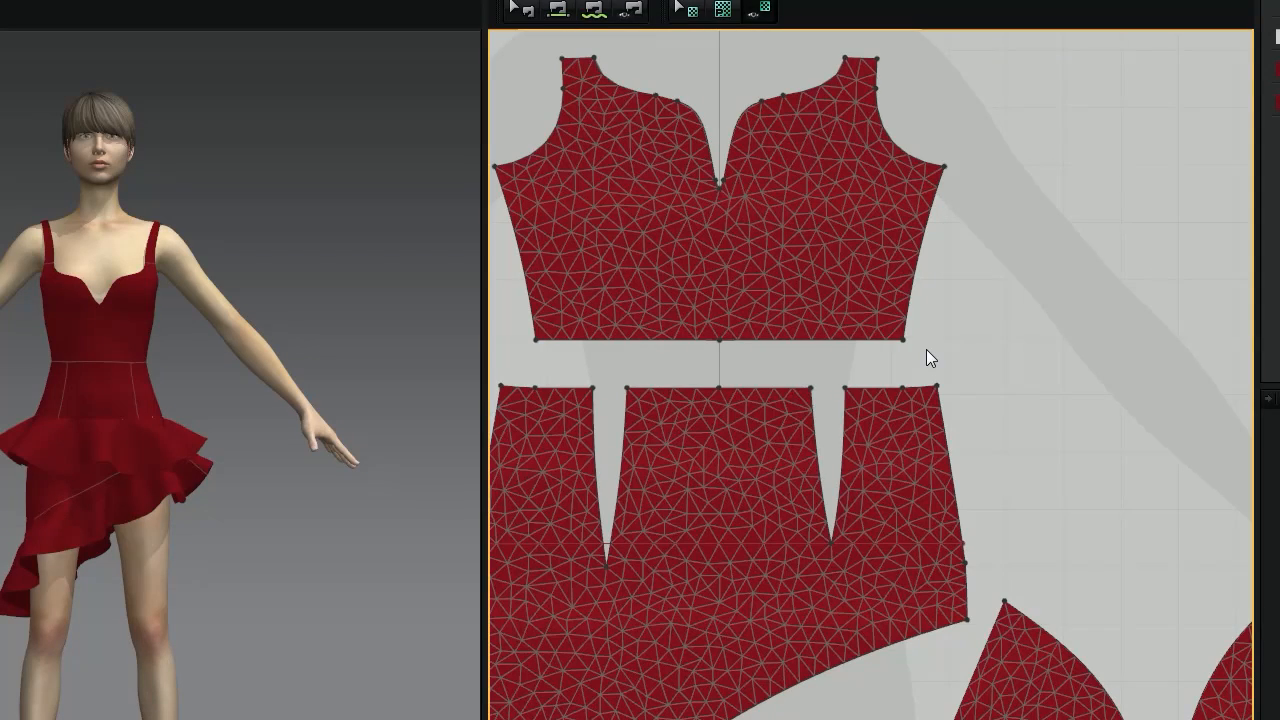
pyautogui.hotkey('shift', 'm')
pyautogui.hotkey('shift', 'm')
pyautogui.hotkey('shift', 'm')
pyautogui.hotkey('shift', 'm')
pyautogui.hotkey('shift', 'm')
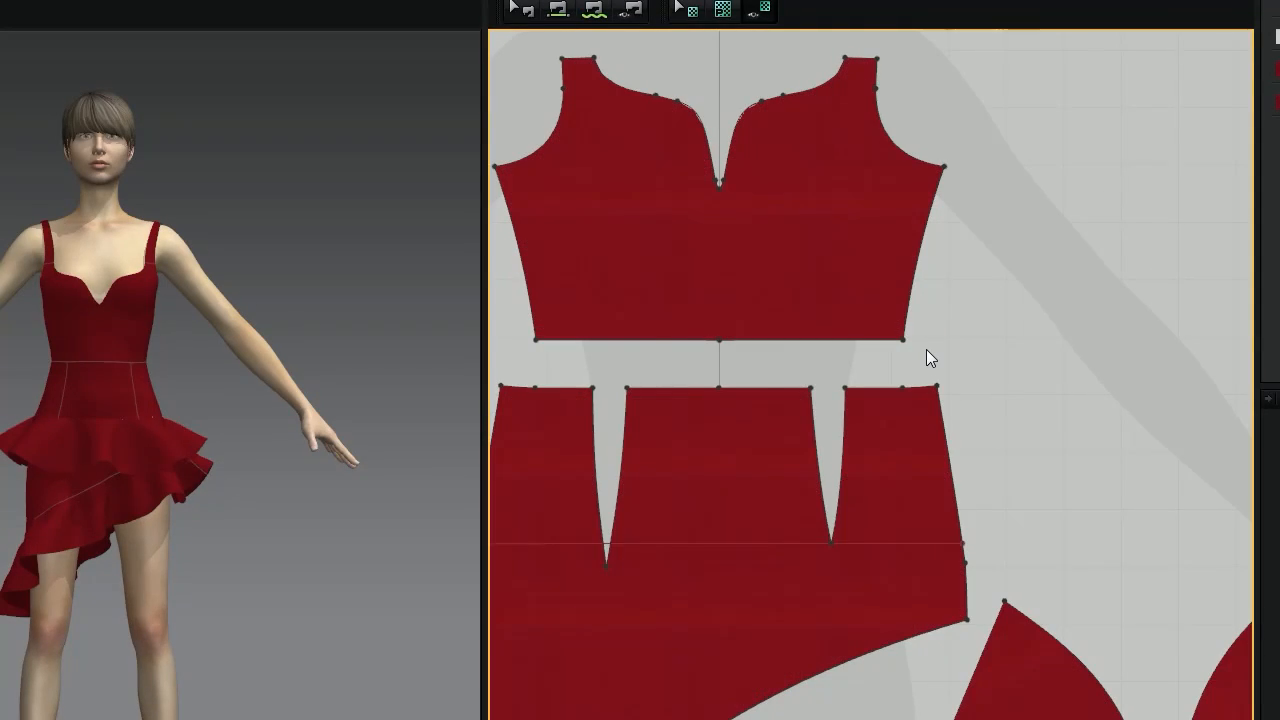
pyautogui.hotkey('shift', 'm')
pyautogui.hotkey('shift', 'm')
pyautogui.hotkey('shift', 'm')
pyautogui.hotkey('shift', 'm')
pyautogui.hotkey('shift', 'm')
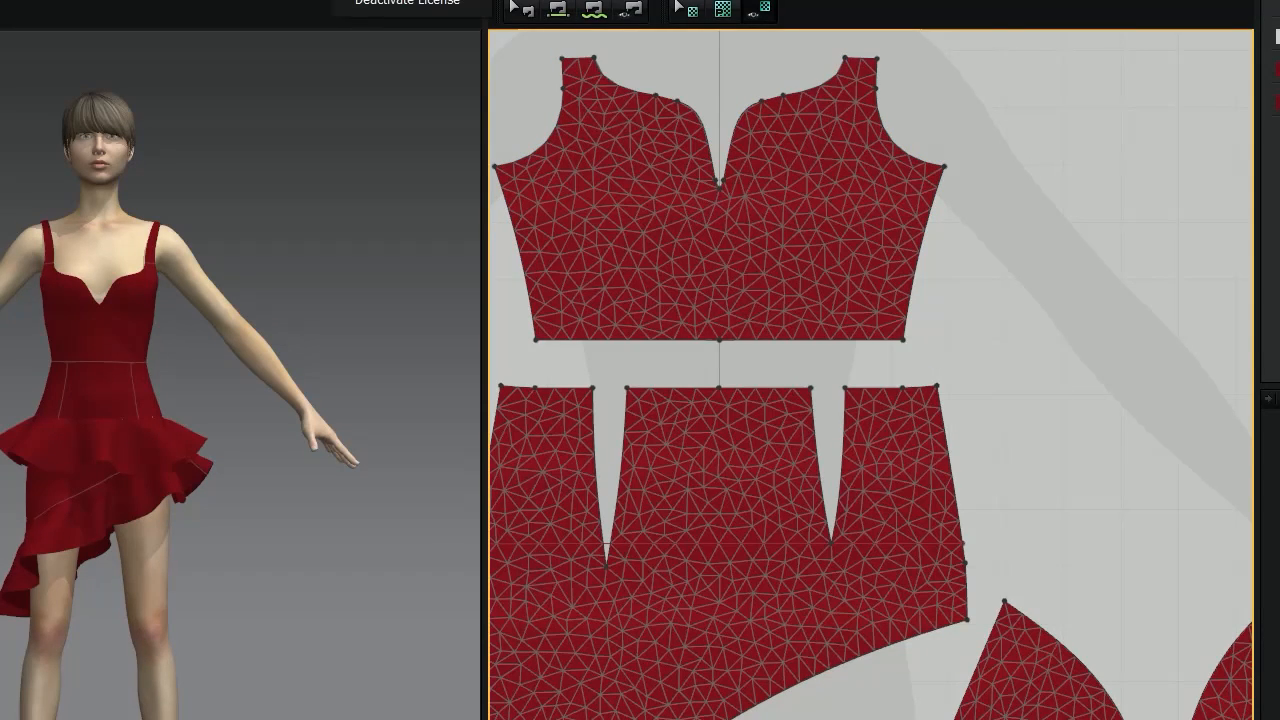
# - Review the shadow, shader and antialiasing settings in the Graphic Options of the User Settings and close the dialog
pyautogui.click(374, 0)
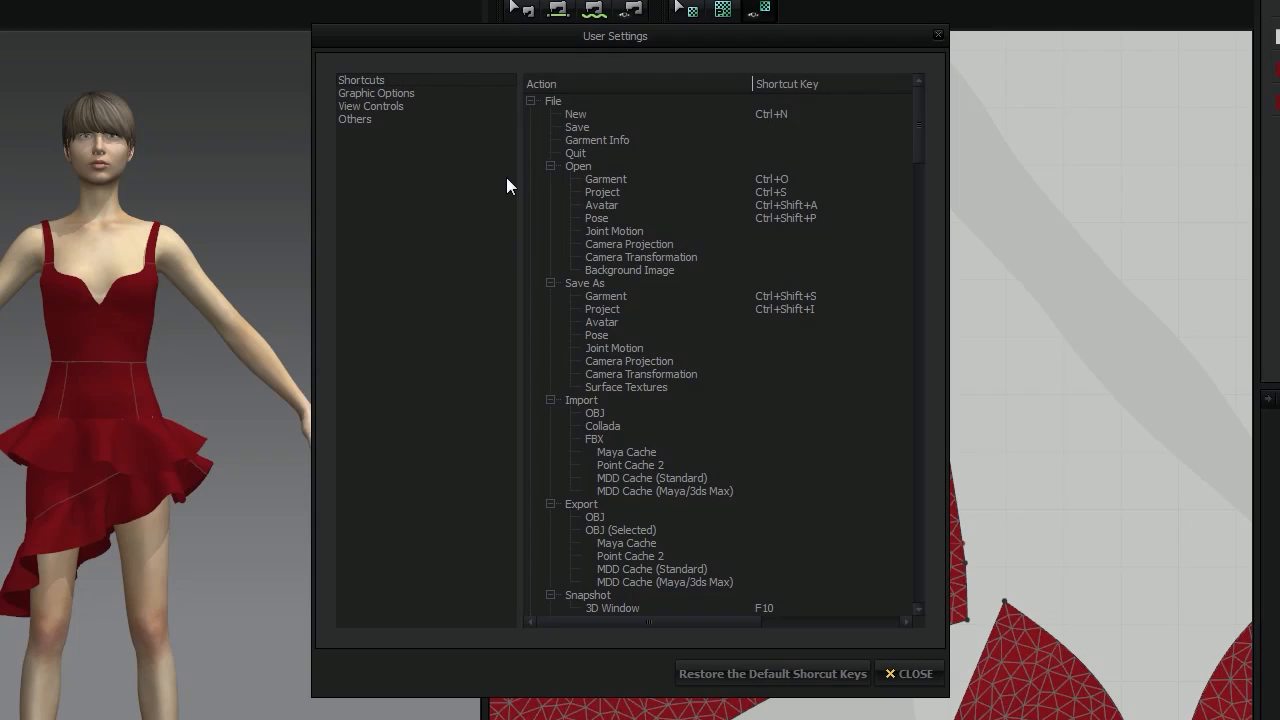
pyautogui.click(400, 94)
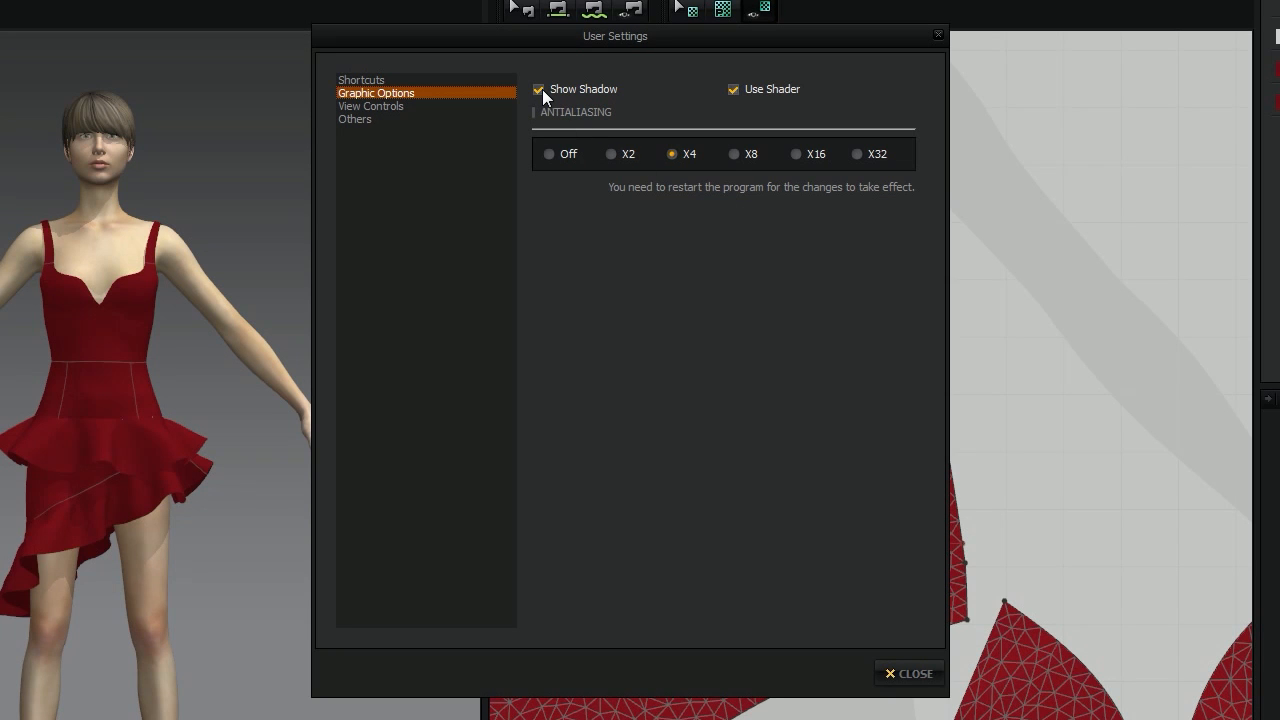
pyautogui.click(909, 673)
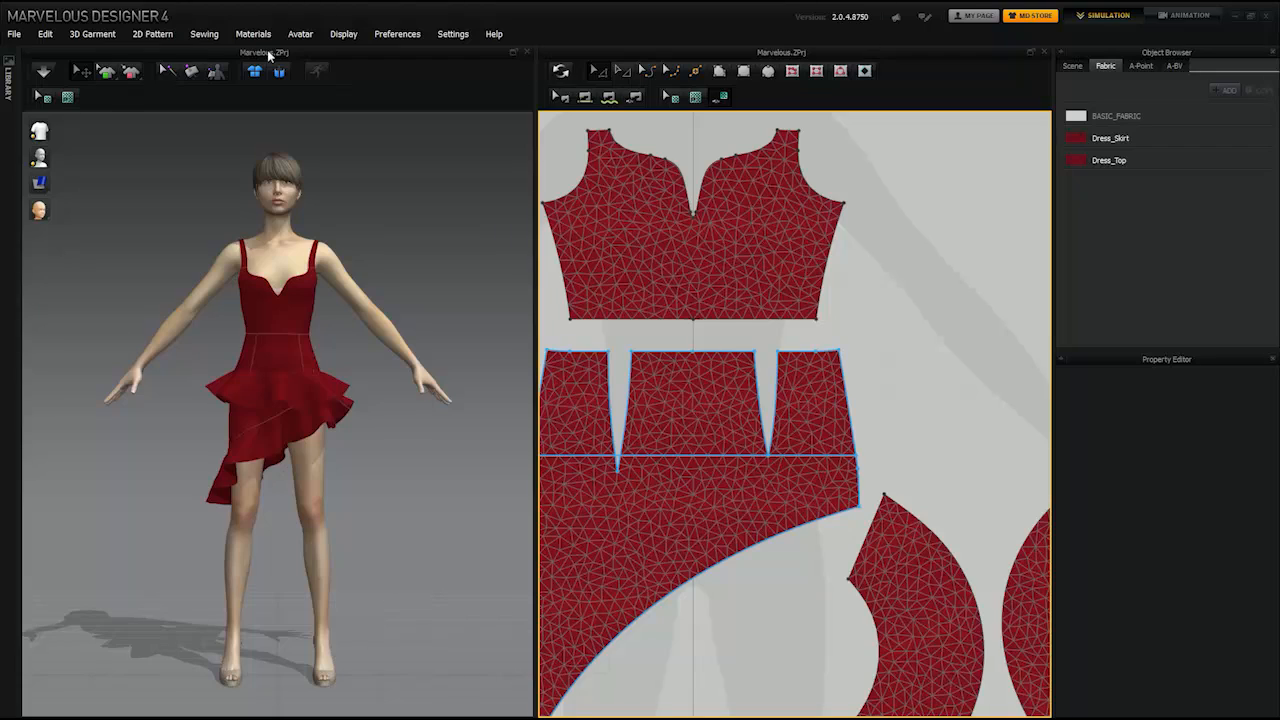
# - Show the light controller in the 3D window and select it at the avatar's feet
pyautogui.click(340, 34)
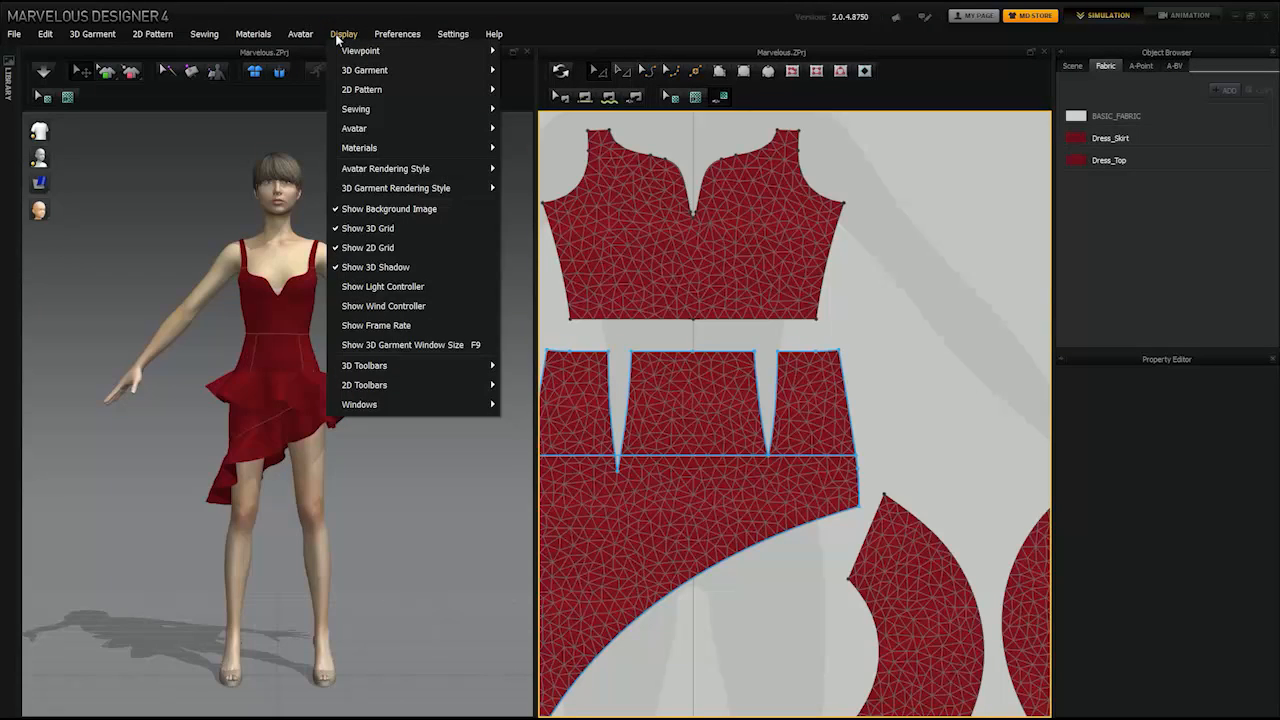
pyautogui.click(398, 293)
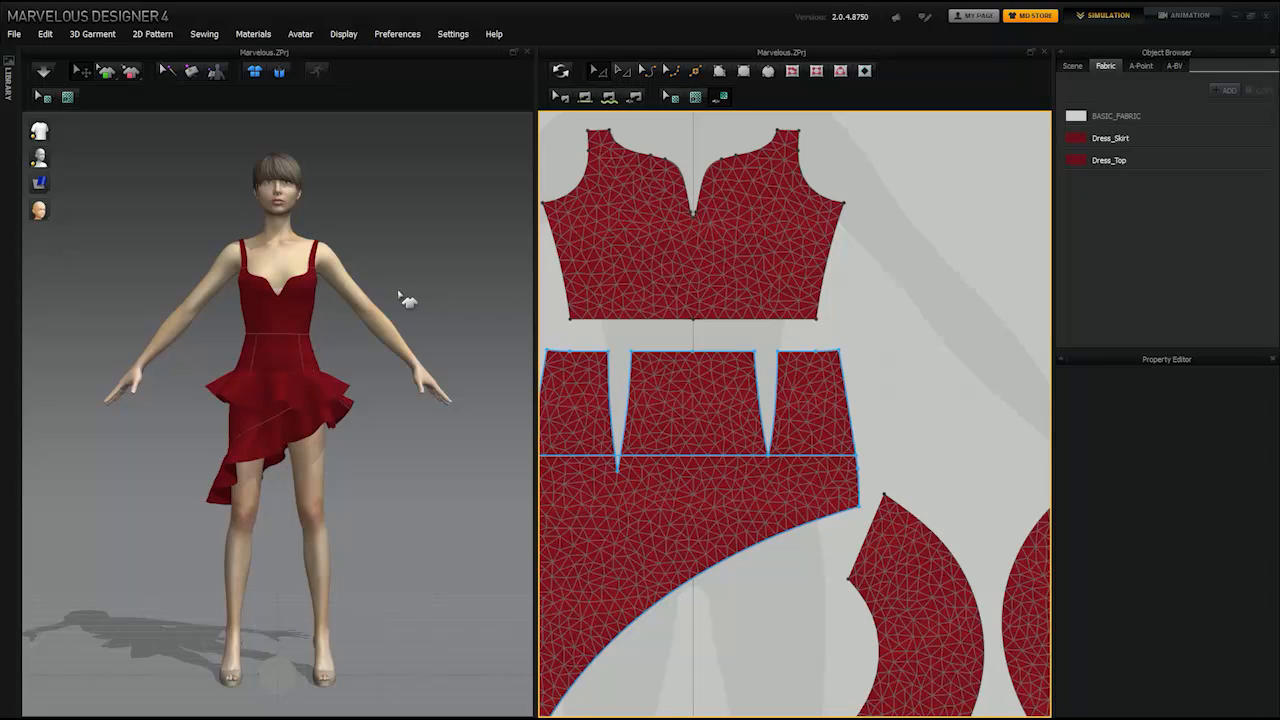
pyautogui.click(280, 676)
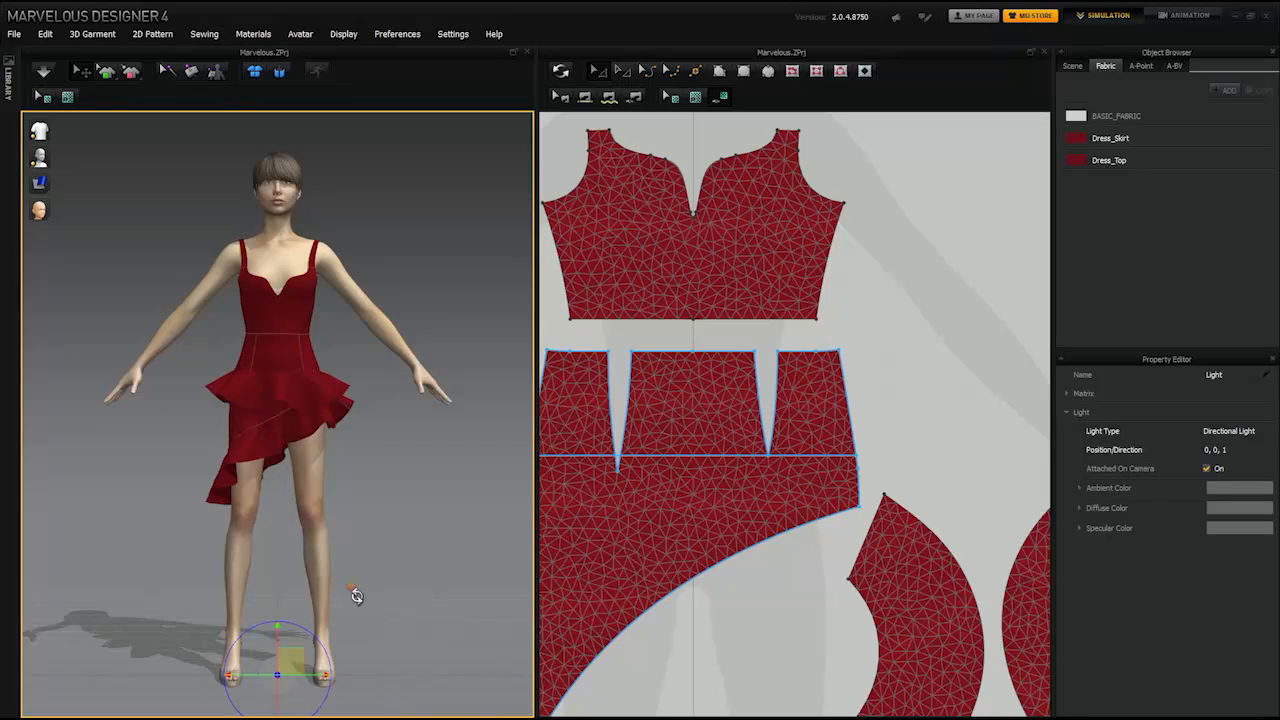
# - Move the light controller in front of the avatar, raise it to about knee height, and rotate it to change the light direction
pyautogui.moveTo(357, 594); pyautogui.dragTo(434, 643, button='right')
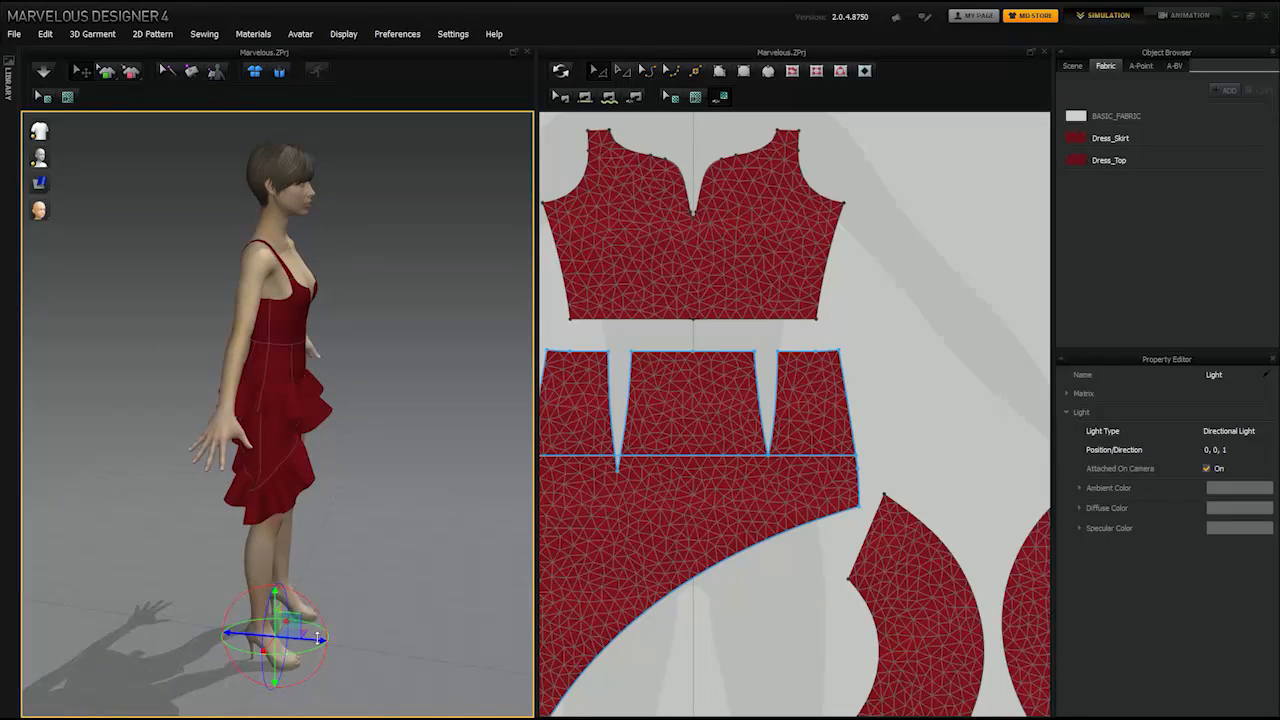
pyautogui.moveTo(320, 645); pyautogui.dragTo(443, 661)
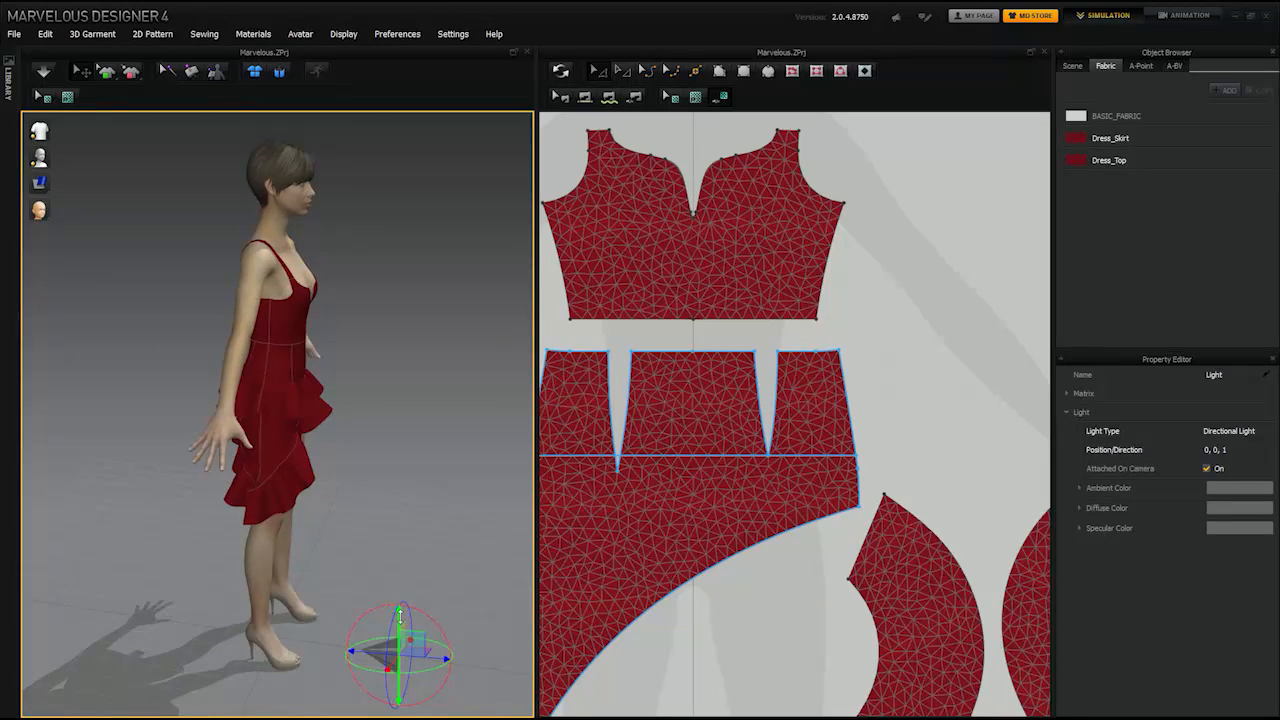
pyautogui.moveTo(402, 610); pyautogui.dragTo(416, 485)
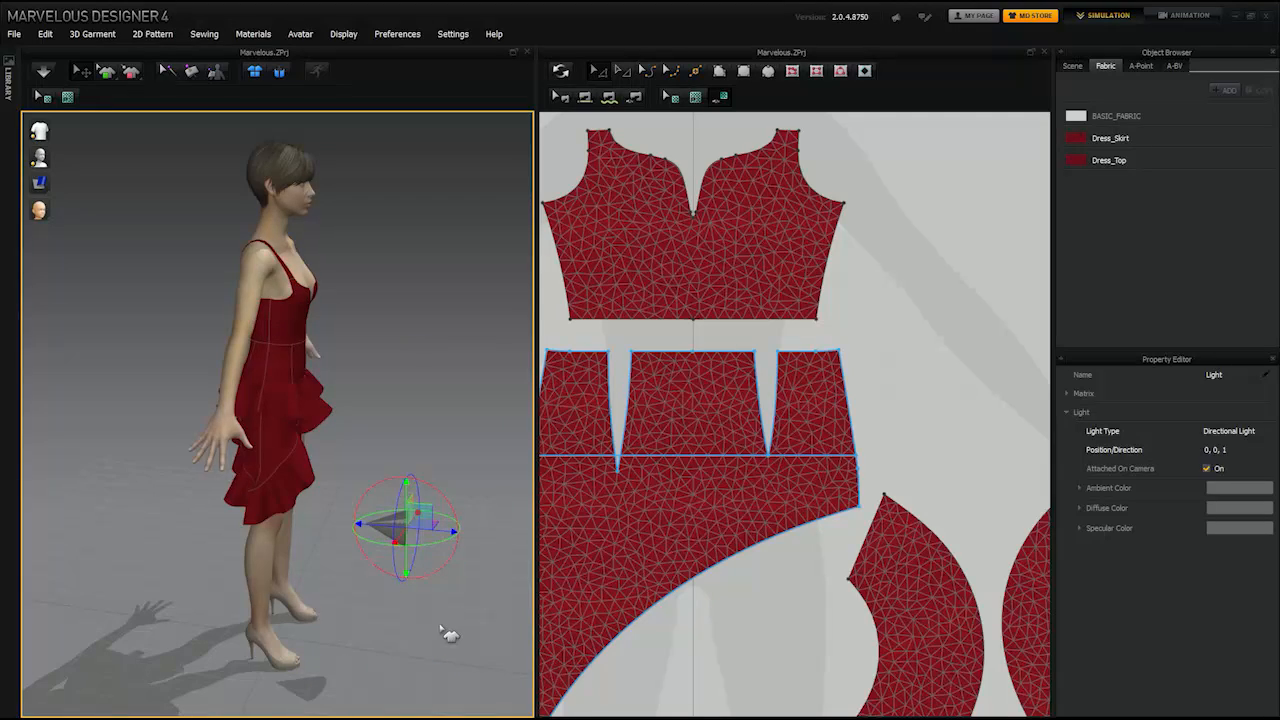
pyautogui.moveTo(420, 544)
pyautogui.mouseDown()
pyautogui.moveTo(463, 537)
pyautogui.moveTo(346, 551)
pyautogui.moveTo(504, 537)
pyautogui.moveTo(374, 551)
pyautogui.moveTo(483, 534)
pyautogui.moveTo(400, 537)
pyautogui.moveTo(482, 548)
pyautogui.mouseUp()
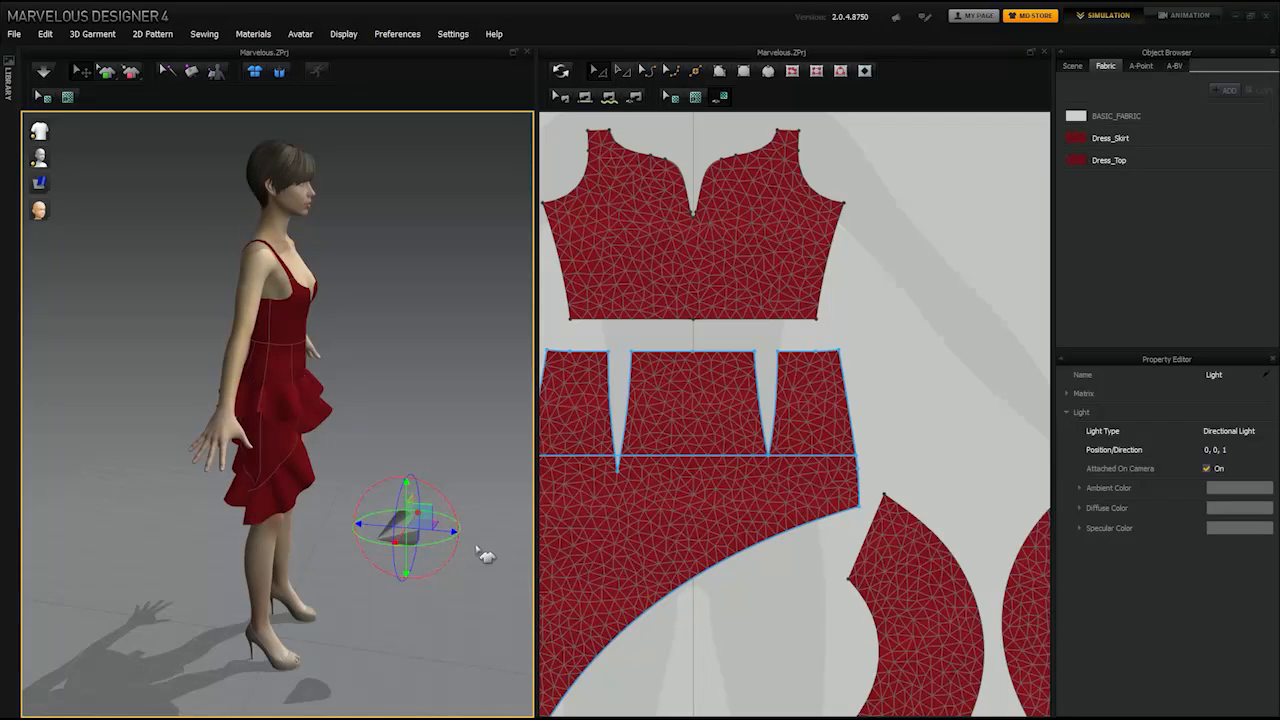
# - Hide the light controller in the 3D window
pyautogui.click(343, 34)
pyautogui.click(402, 289)
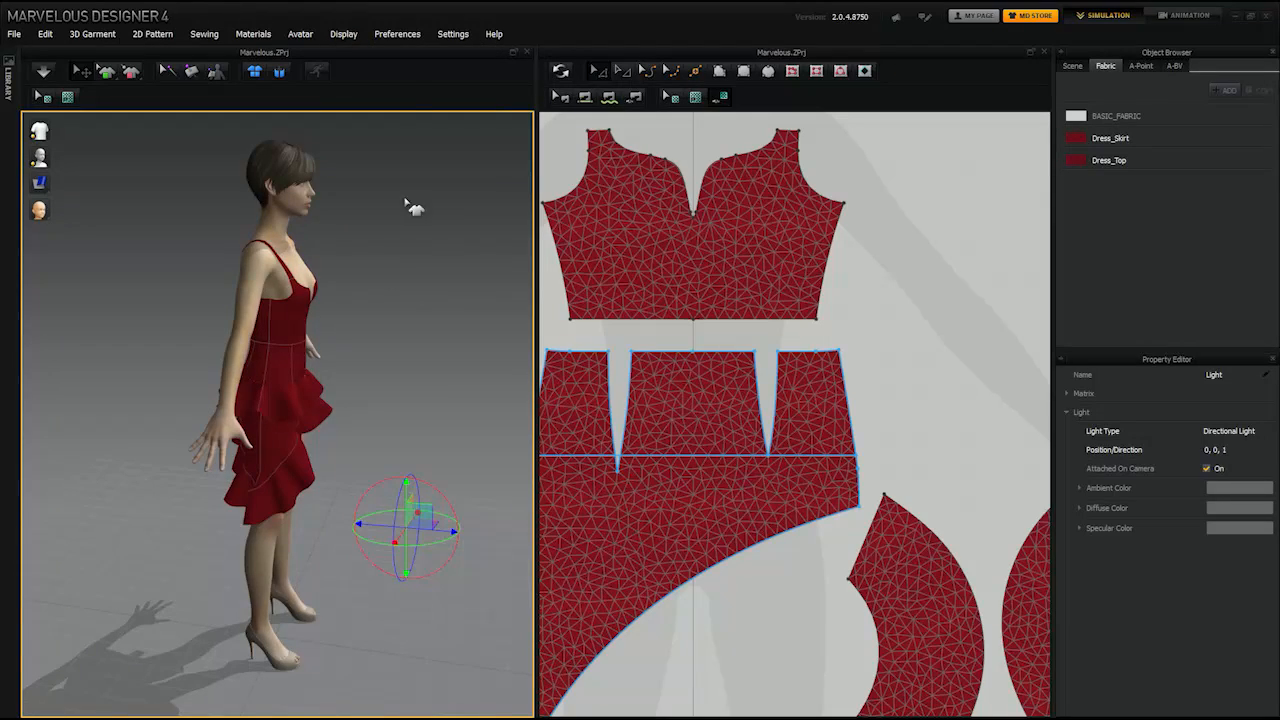
# - Examine the Show Shadow option in the Graphic Options of the User Settings again and close the dialog
pyautogui.click(445, 36)
pyautogui.click(474, 70)
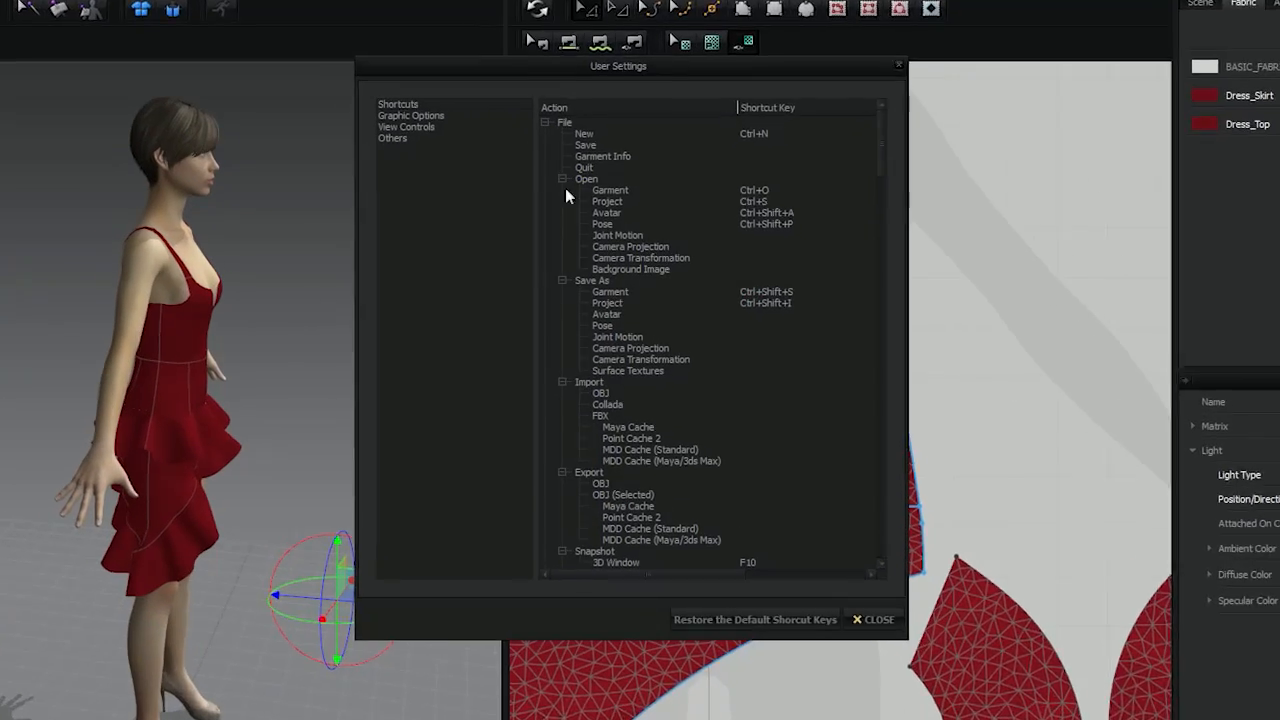
pyautogui.click(474, 156)
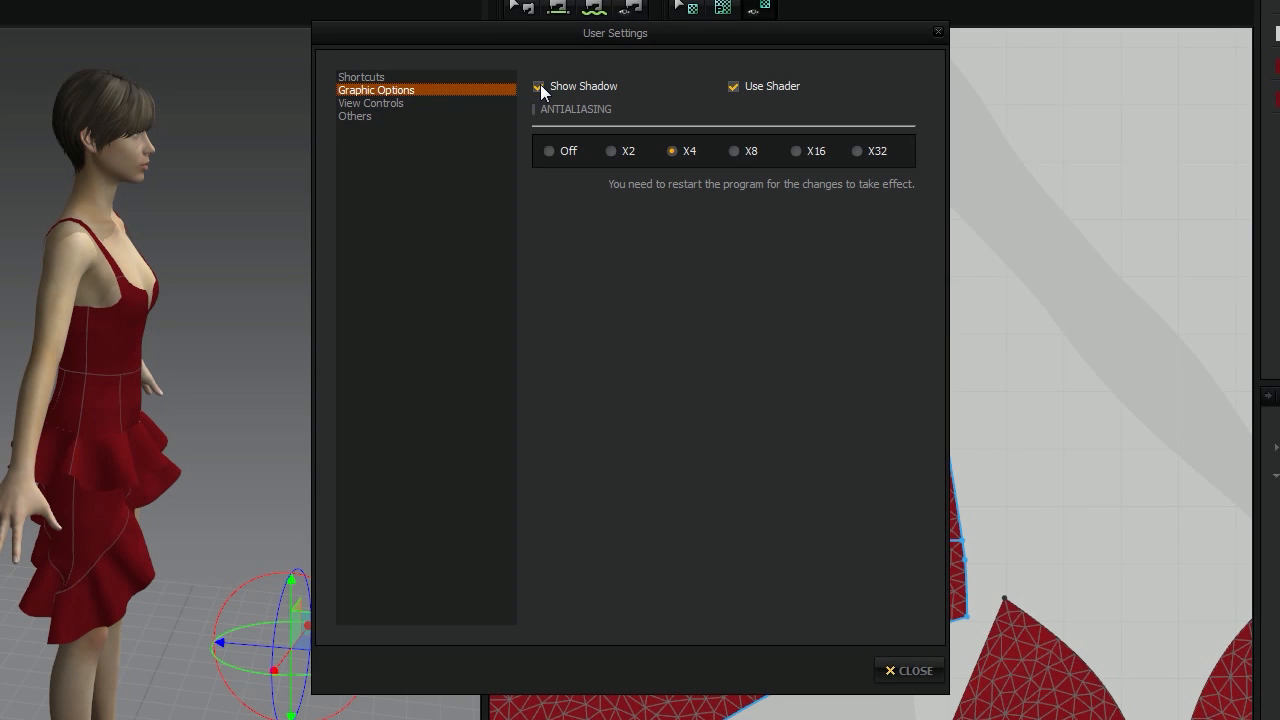
pyautogui.click(912, 671)
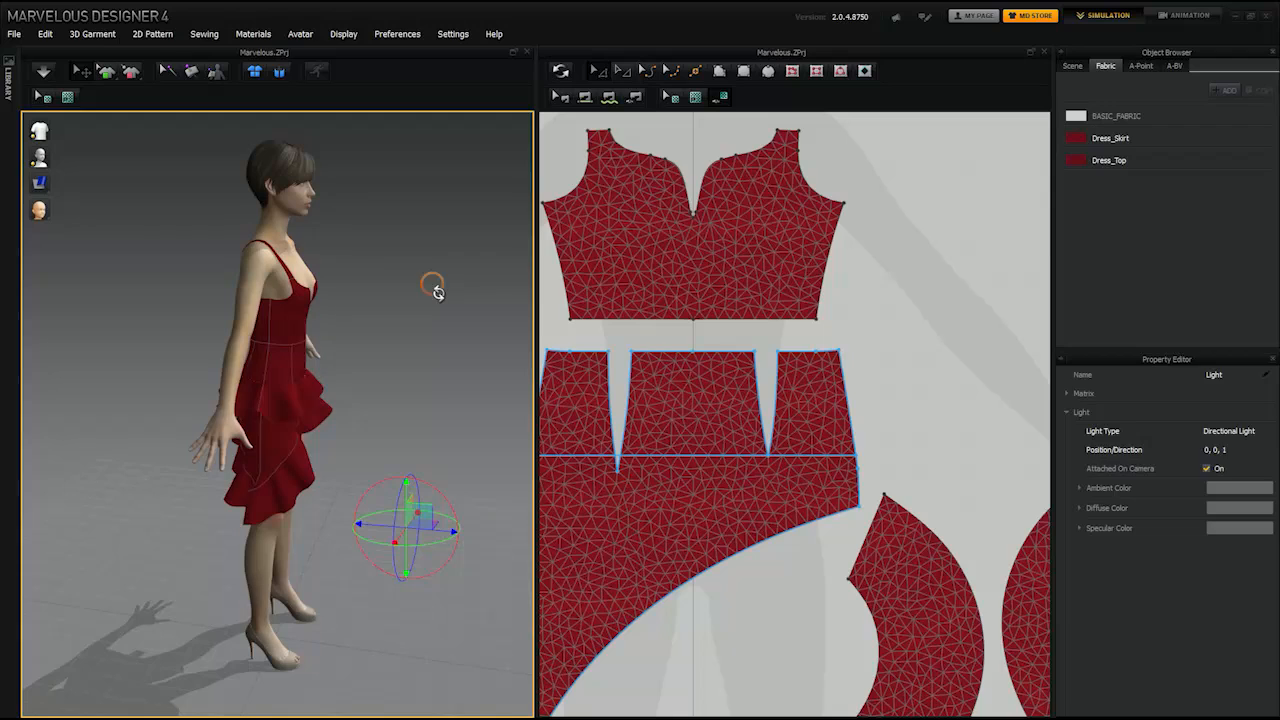
# - Toggle the avatar's 3D shadow off and on in the 3D window, and leave it turned off
pyautogui.rightClick(437, 291)
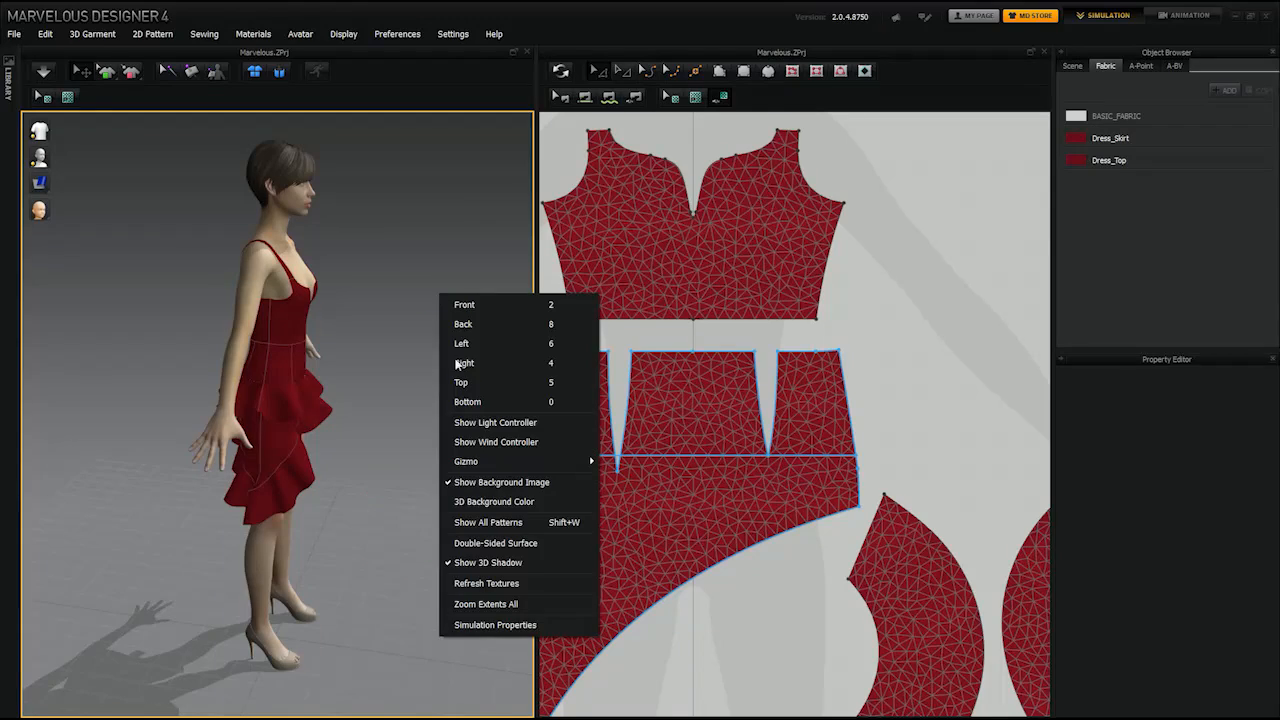
pyautogui.click(492, 566)
pyautogui.rightClick(353, 287)
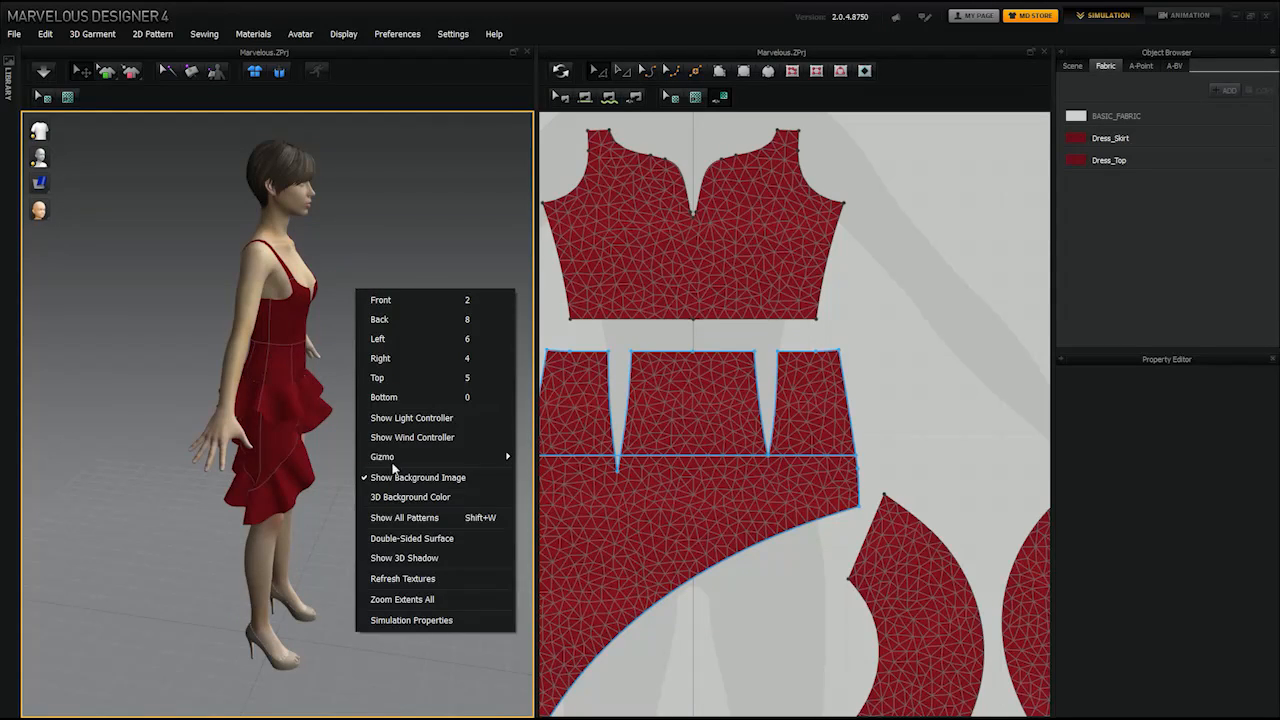
pyautogui.click(406, 556)
pyautogui.rightClick(416, 331)
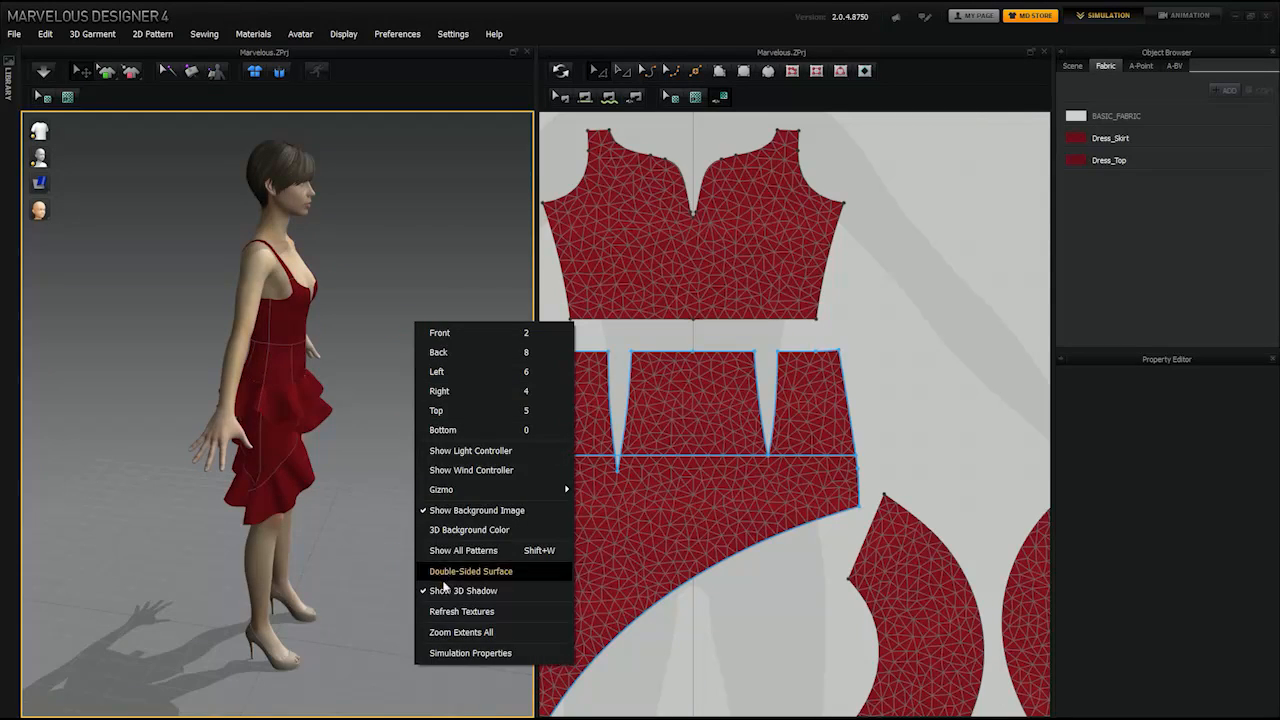
pyautogui.click(443, 591)
# - Open the Graphic Options in the User Settings
pyautogui.click(444, 35)
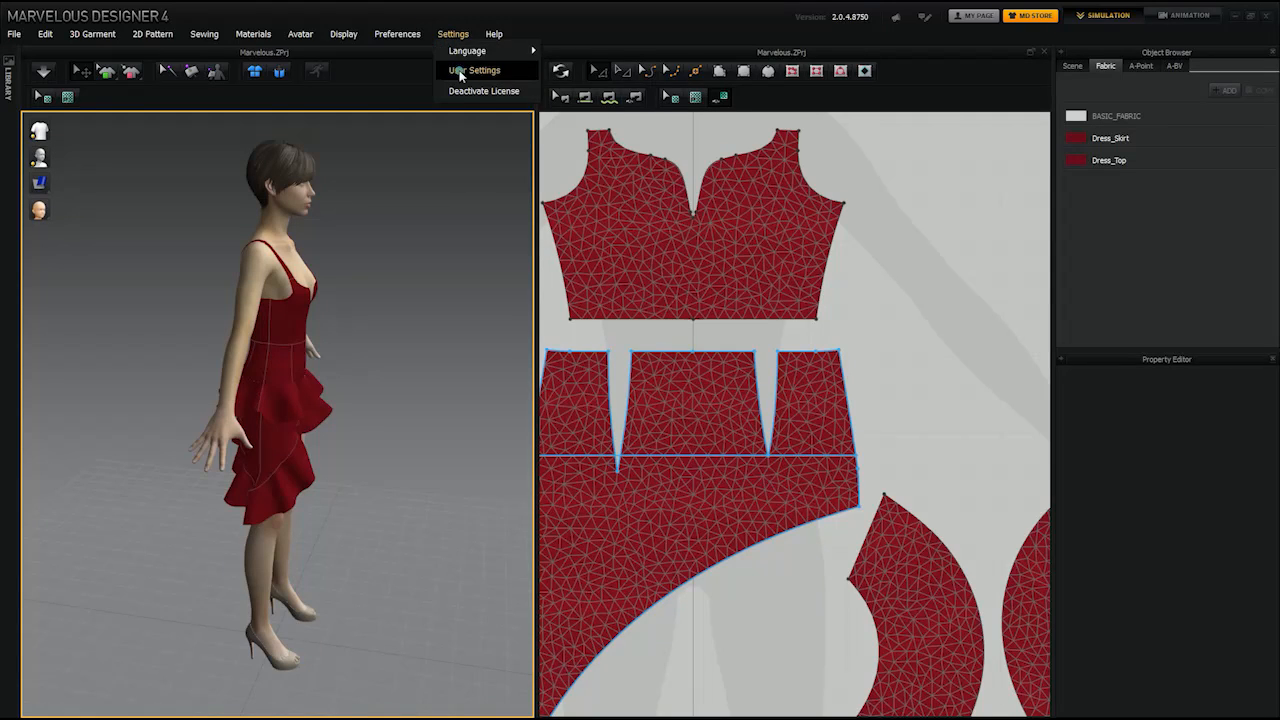
pyautogui.click(472, 70)
pyautogui.click(402, 94)
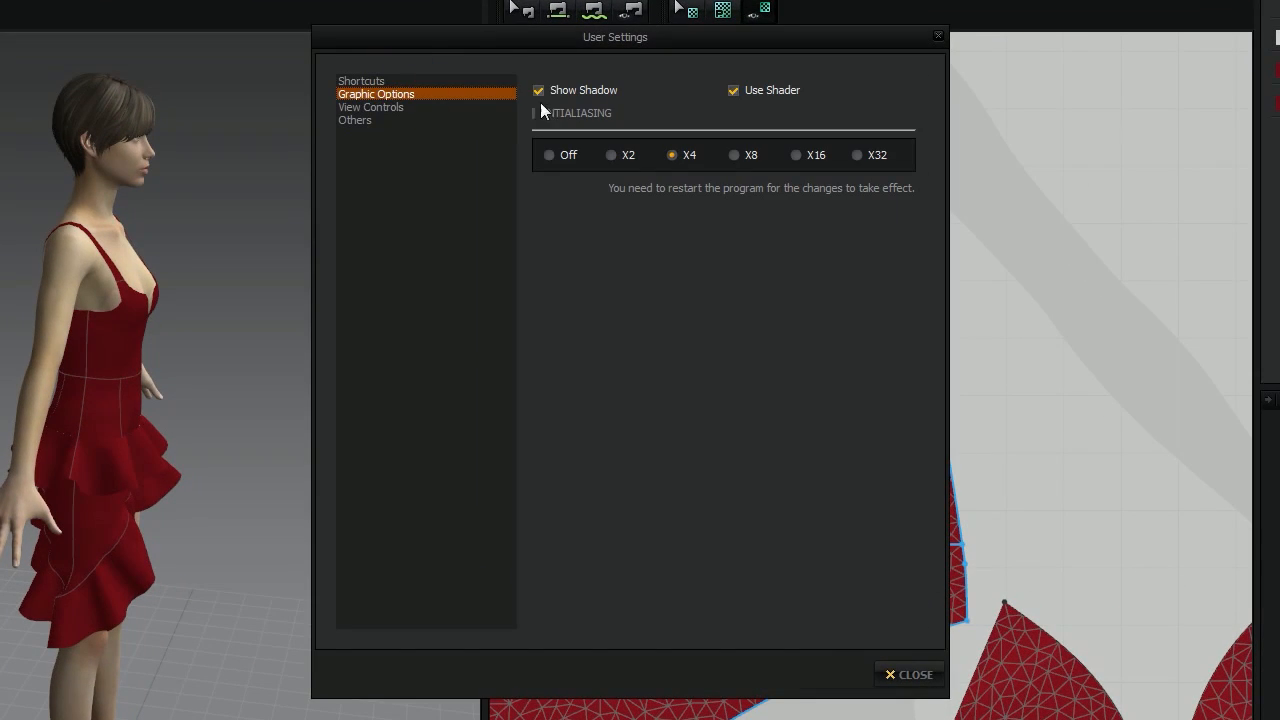
# - Turn the Show Shadow and Use Shader options off and back on
pyautogui.click(540, 89)
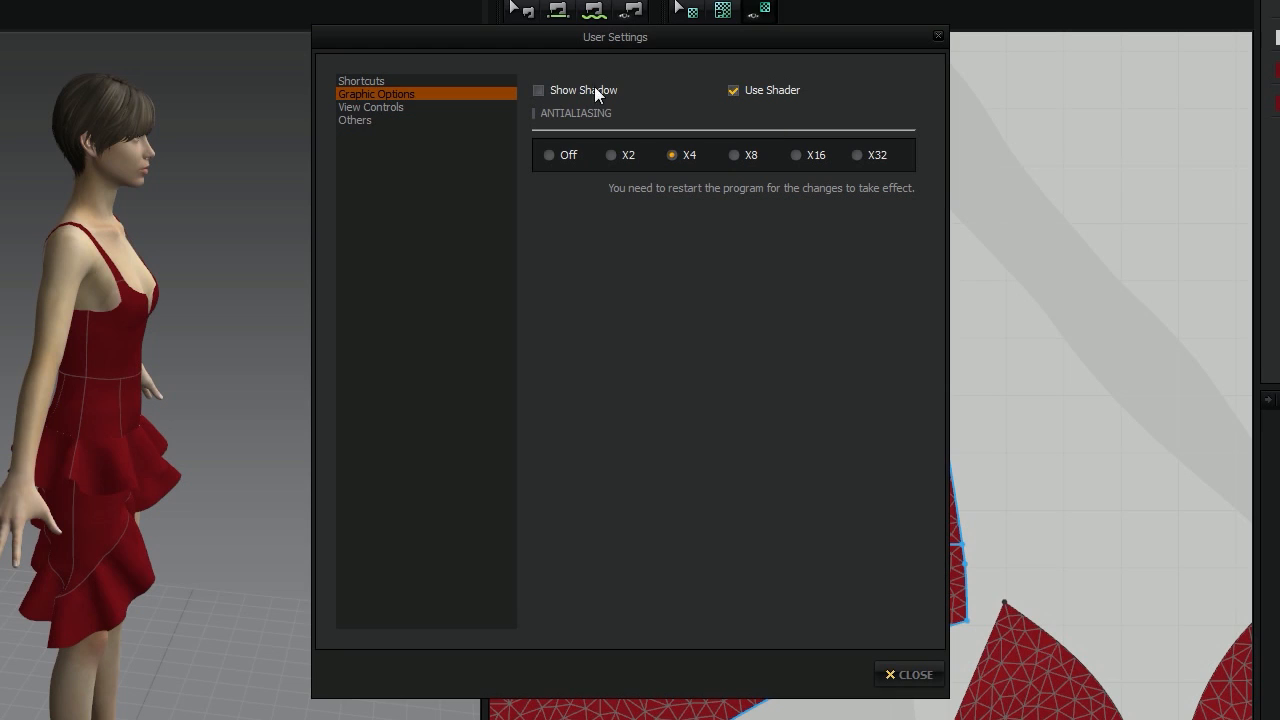
pyautogui.click(536, 91)
pyautogui.click(735, 91)
pyautogui.click(734, 91)
# - Open the View Controls settings and review the pan, zoom and rotate assignments
pyautogui.click(394, 108)
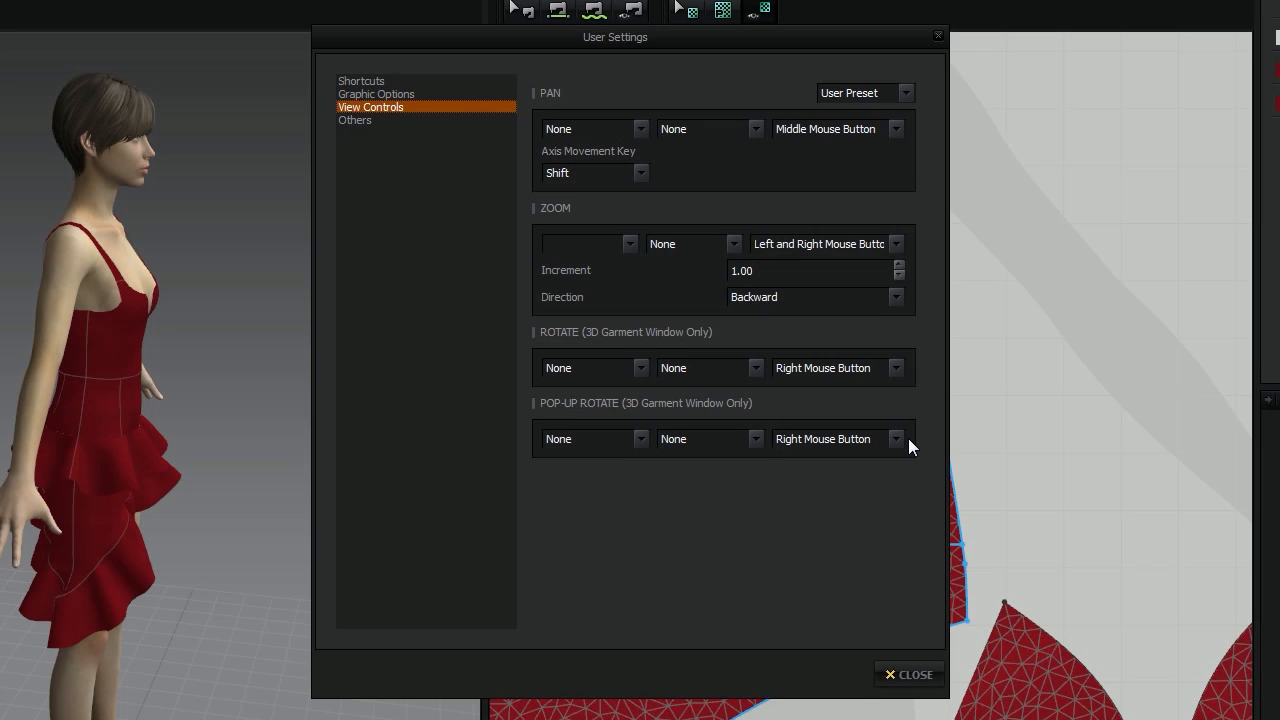
# - Apply the Maya Preset to the view controls and close the User Settings
pyautogui.click(908, 93)
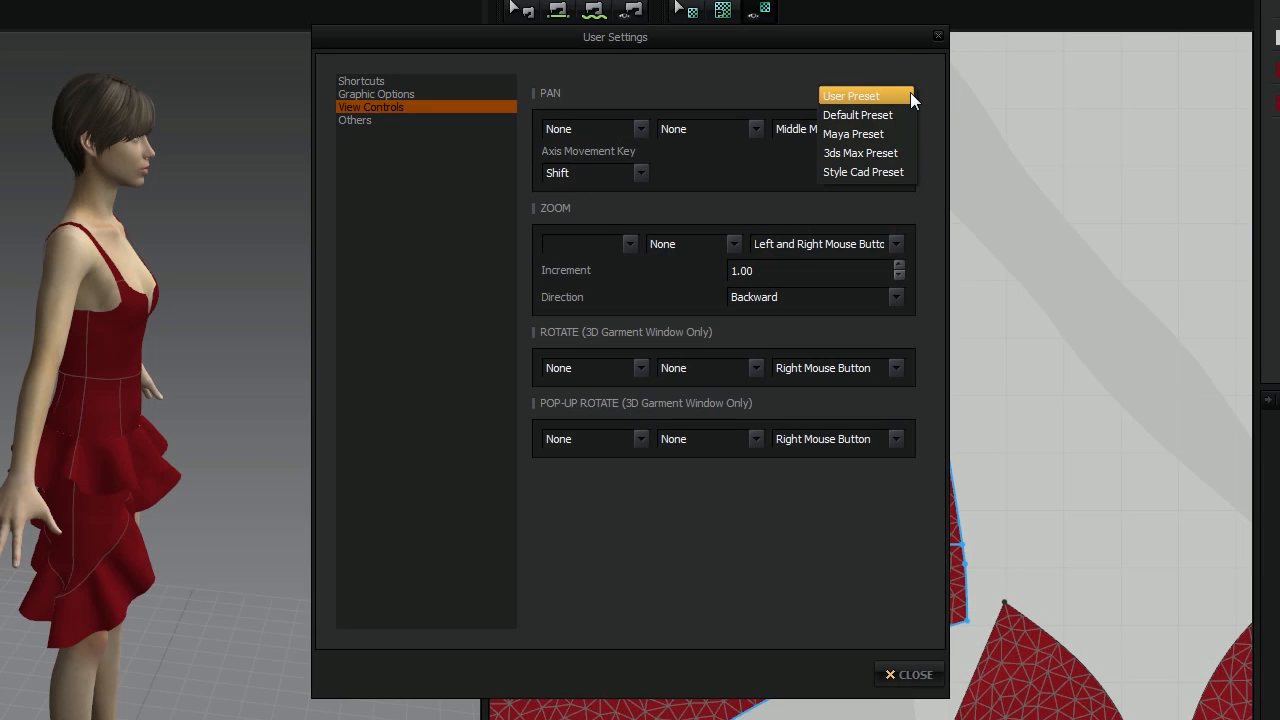
pyautogui.click(910, 93)
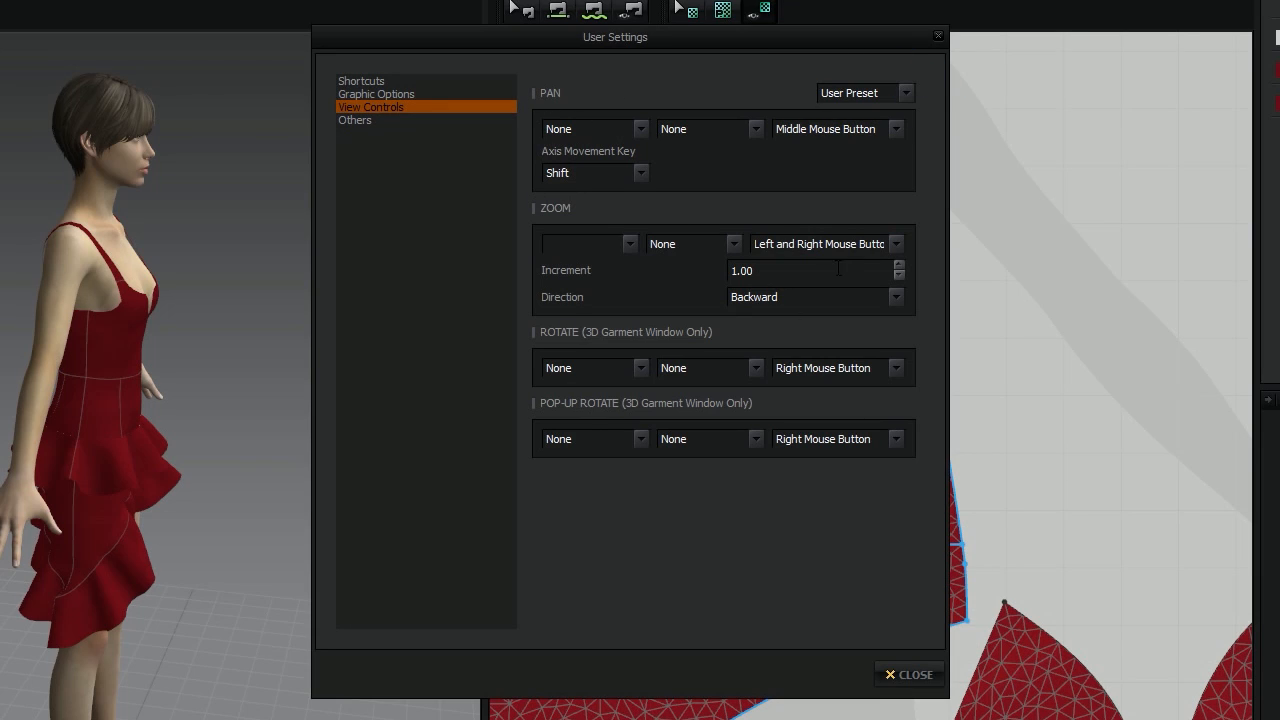
pyautogui.click(907, 94)
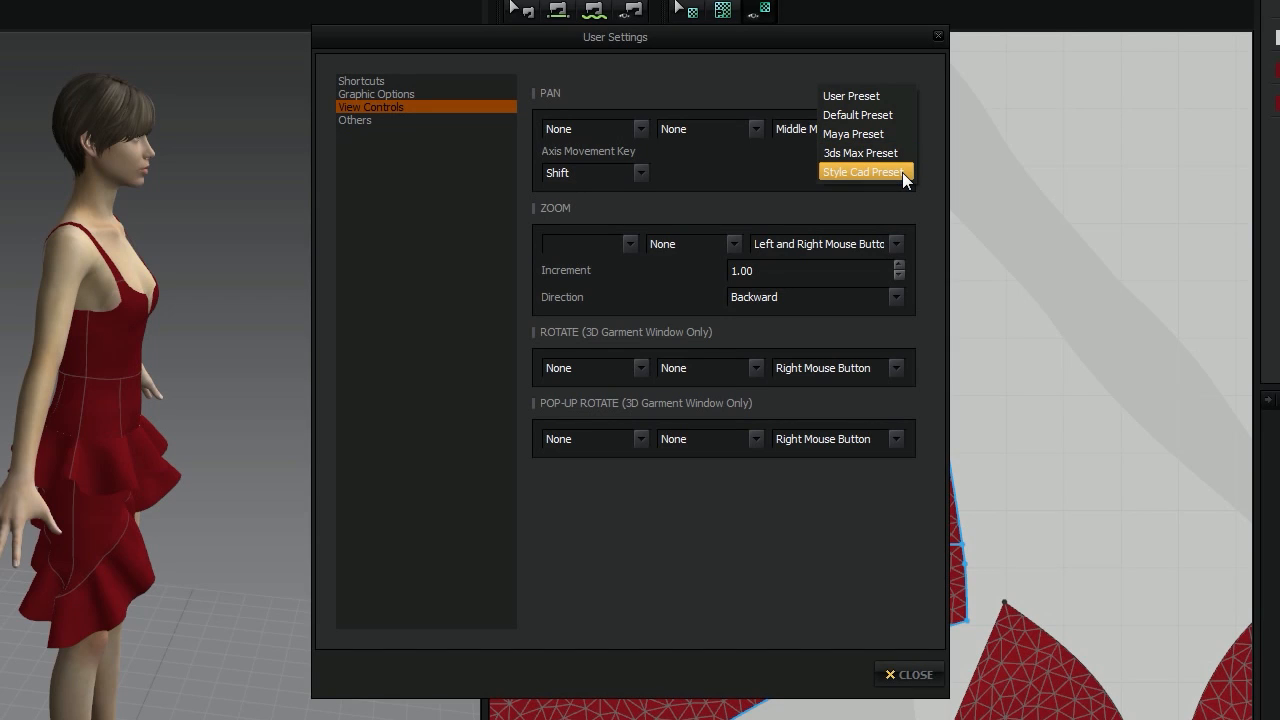
pyautogui.click(892, 136)
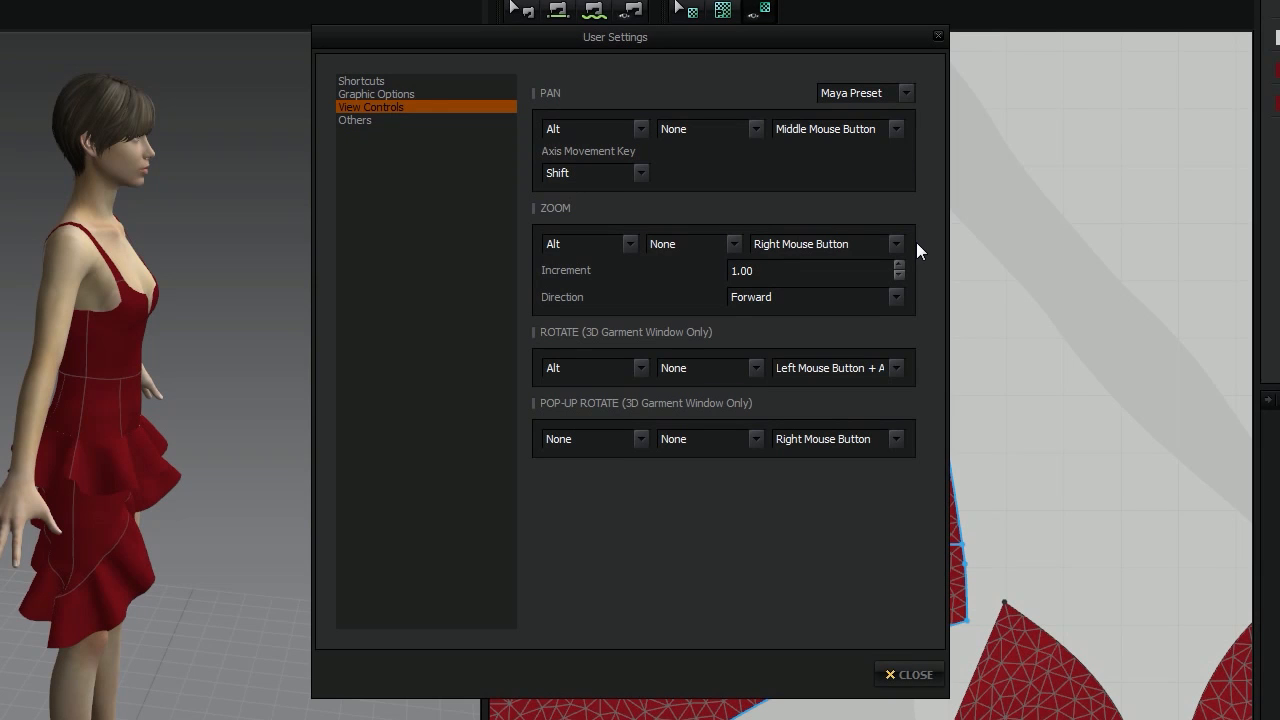
pyautogui.click(912, 675)
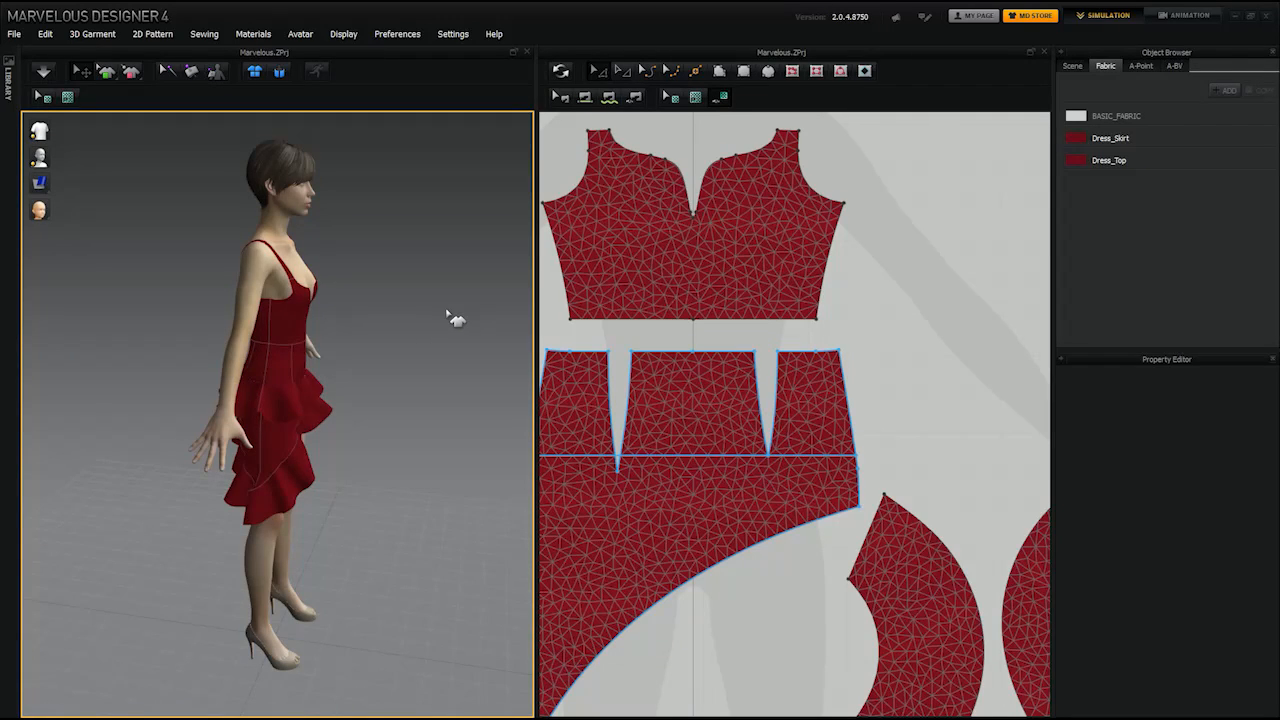
# - Test the Maya-style rotate, pan and zoom controls on the avatar in the 3D window, ending on a front view
pyautogui.keyDown('alt'); pyautogui.moveTo(445, 312); pyautogui.dragTo(451, 388); pyautogui.keyUp('alt')
pyautogui.keyDown('alt'); pyautogui.moveTo(451, 388); pyautogui.dragTo(430, 377, button='middle'); pyautogui.keyUp('alt')
pyautogui.keyDown('alt'); pyautogui.moveTo(417, 390); pyautogui.dragTo(414, 460, button='right'); pyautogui.keyUp('alt')
pyautogui.keyDown('alt'); pyautogui.moveTo(357, 422); pyautogui.dragTo(394, 447); pyautogui.keyUp('alt')
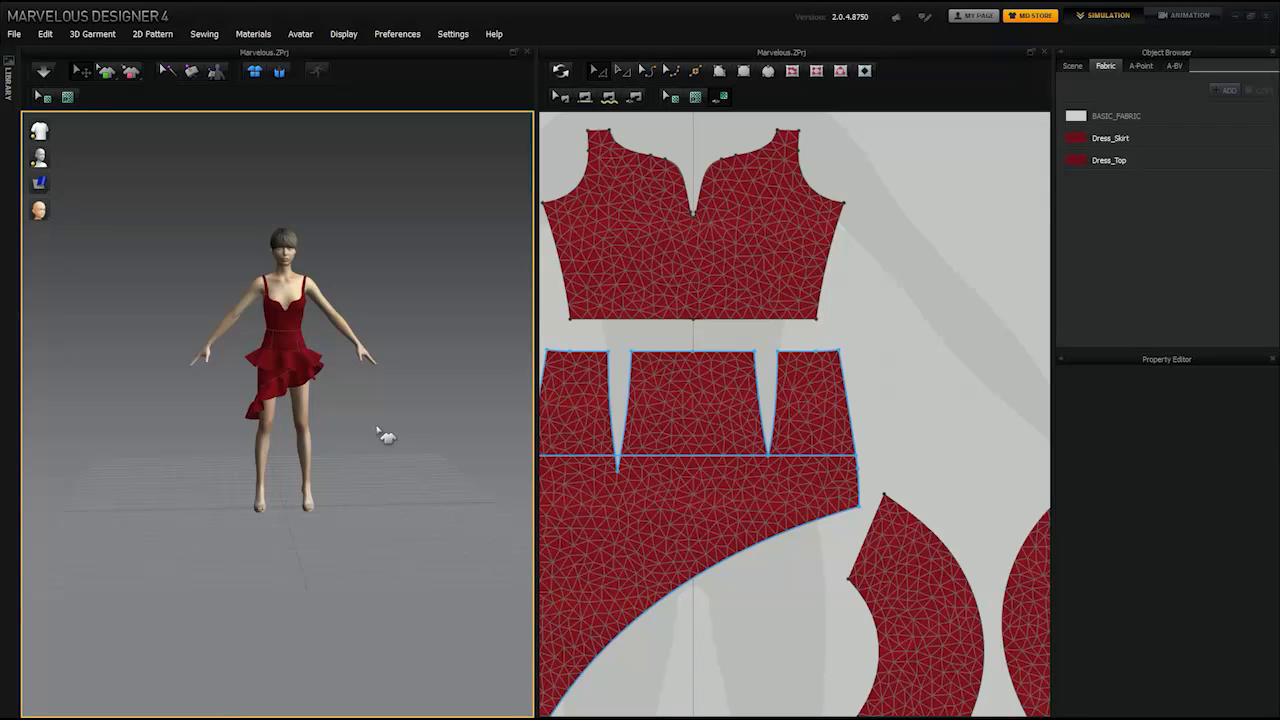
pyautogui.keyDown('alt'); pyautogui.moveTo(371, 394); pyautogui.dragTo(342, 406, button='right'); pyautogui.keyUp('alt')
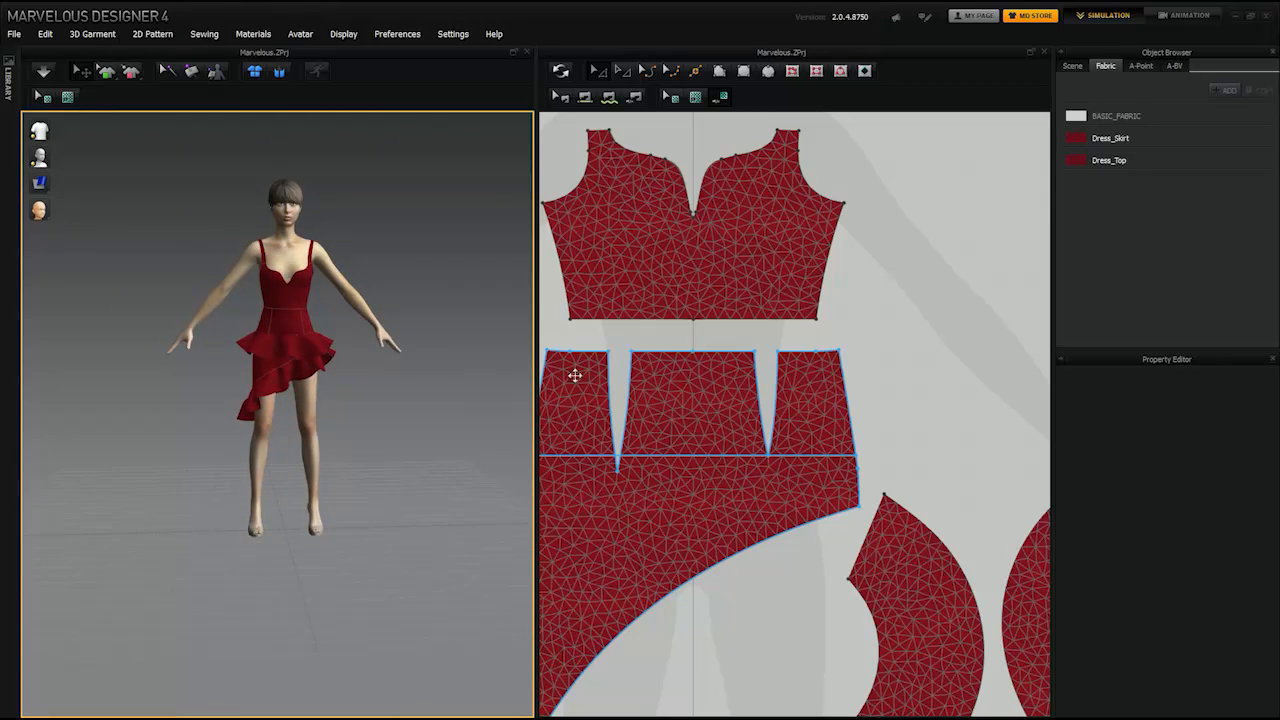
# - Test zooming in and out on the dress patterns in the 2D Pattern window
pyautogui.click(920, 377)
pyautogui.keyDown('alt'); pyautogui.moveTo(891, 397); pyautogui.dragTo(935, 423, button='right'); pyautogui.keyUp('alt')
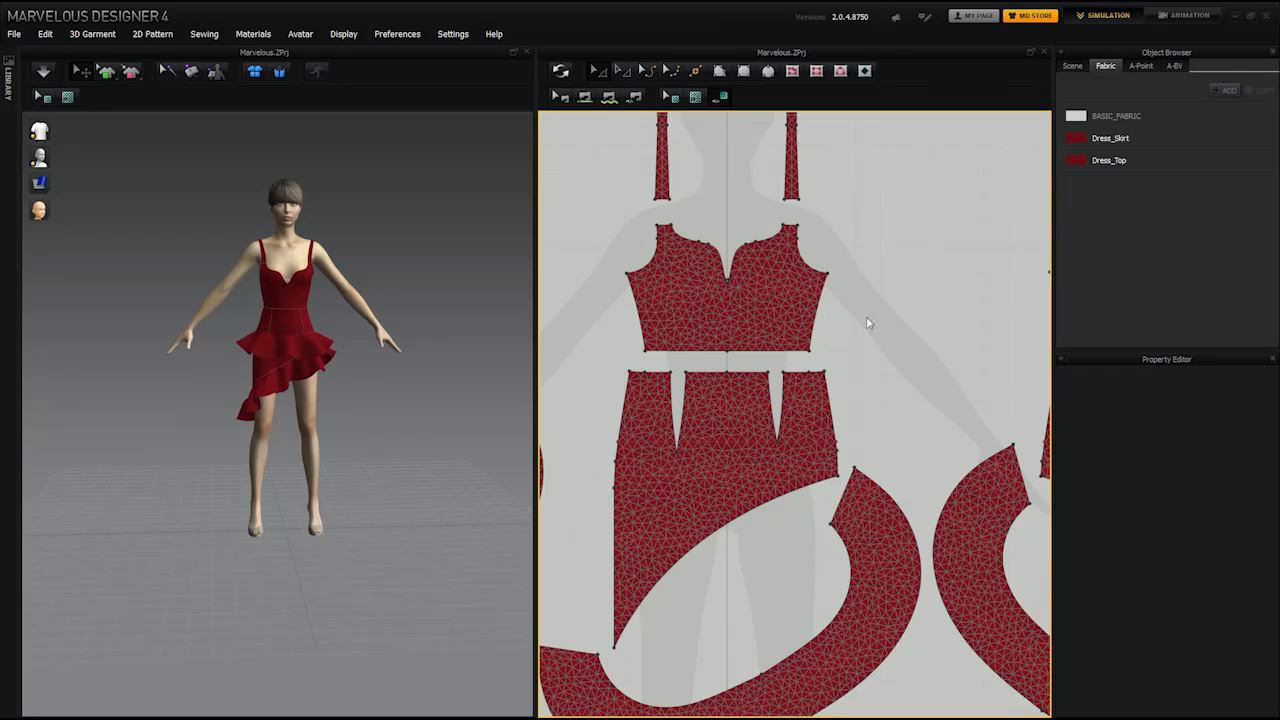
pyautogui.scroll(-3, 860, 355)
pyautogui.scroll(4, 857, 357)
pyautogui.scroll(-5, 857, 357)
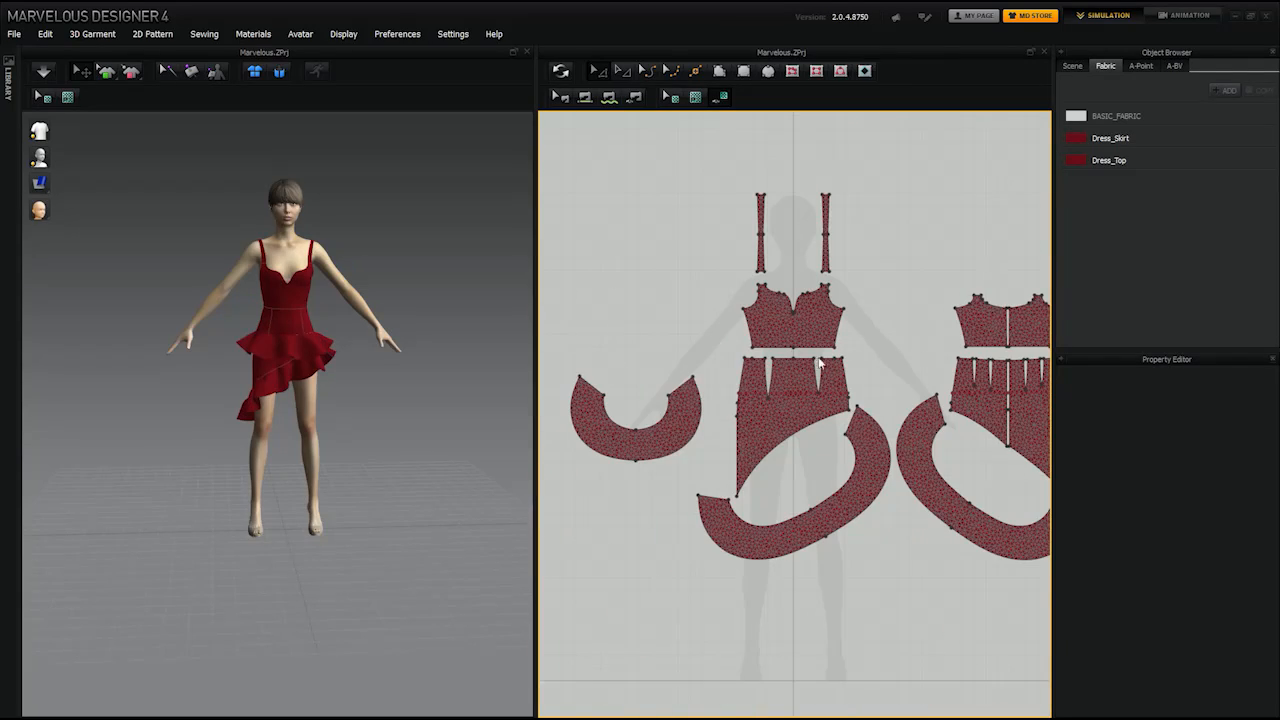
pyautogui.scroll(3, 383, 357)
pyautogui.scroll(-3, 383, 360)
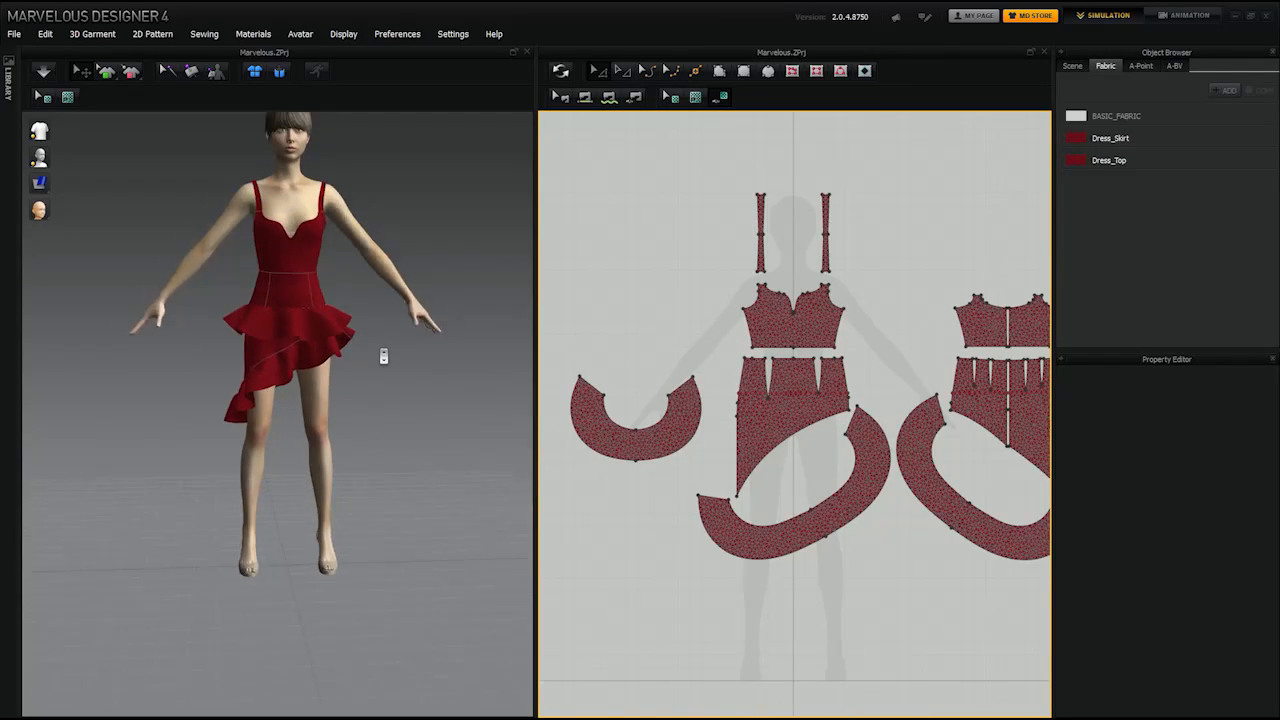
# - Review the Others category of the User Settings, covering arrangement, mesh, unit and view point defaults, and close it
pyautogui.click(452, 34)
pyautogui.click(472, 69)
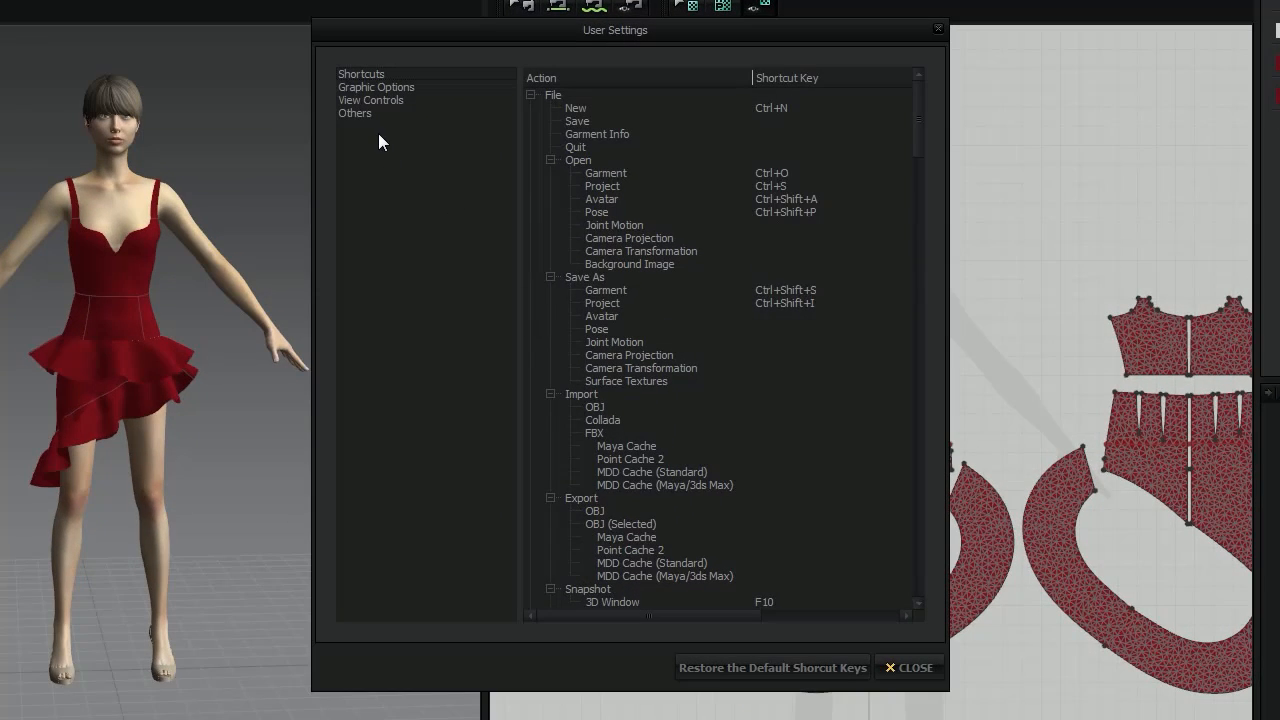
pyautogui.click(362, 114)
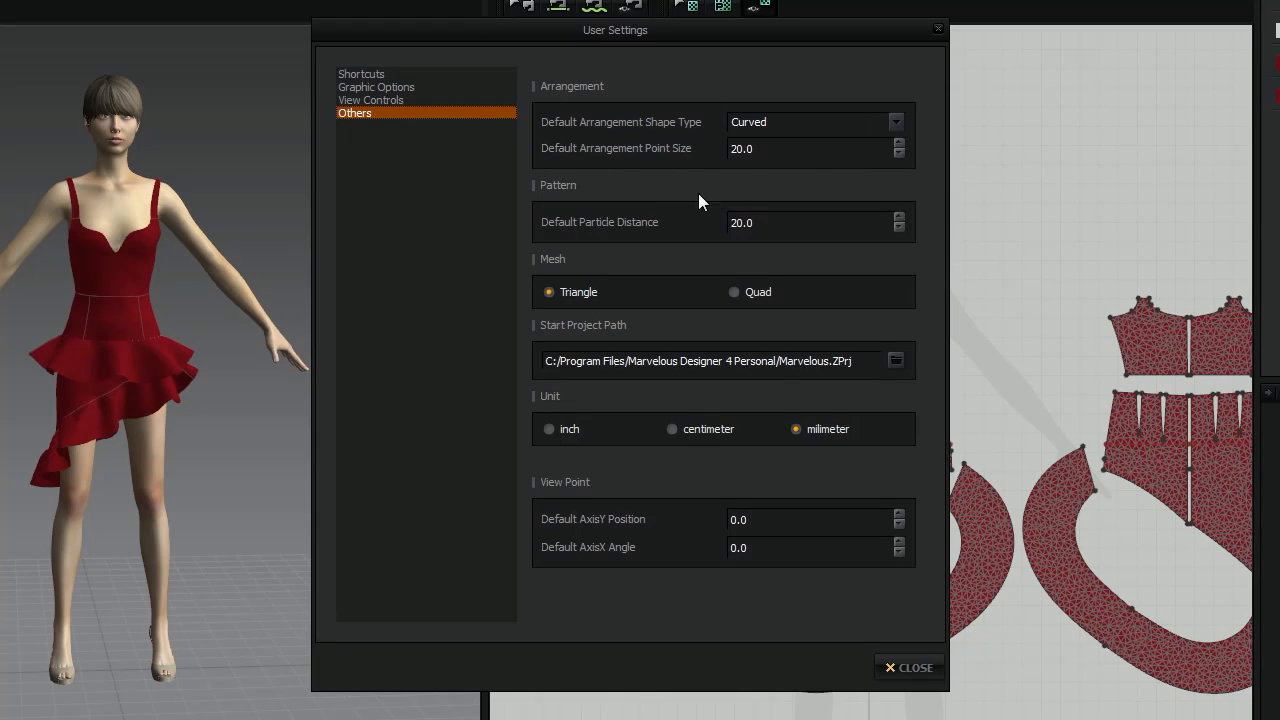
pyautogui.click(905, 667)
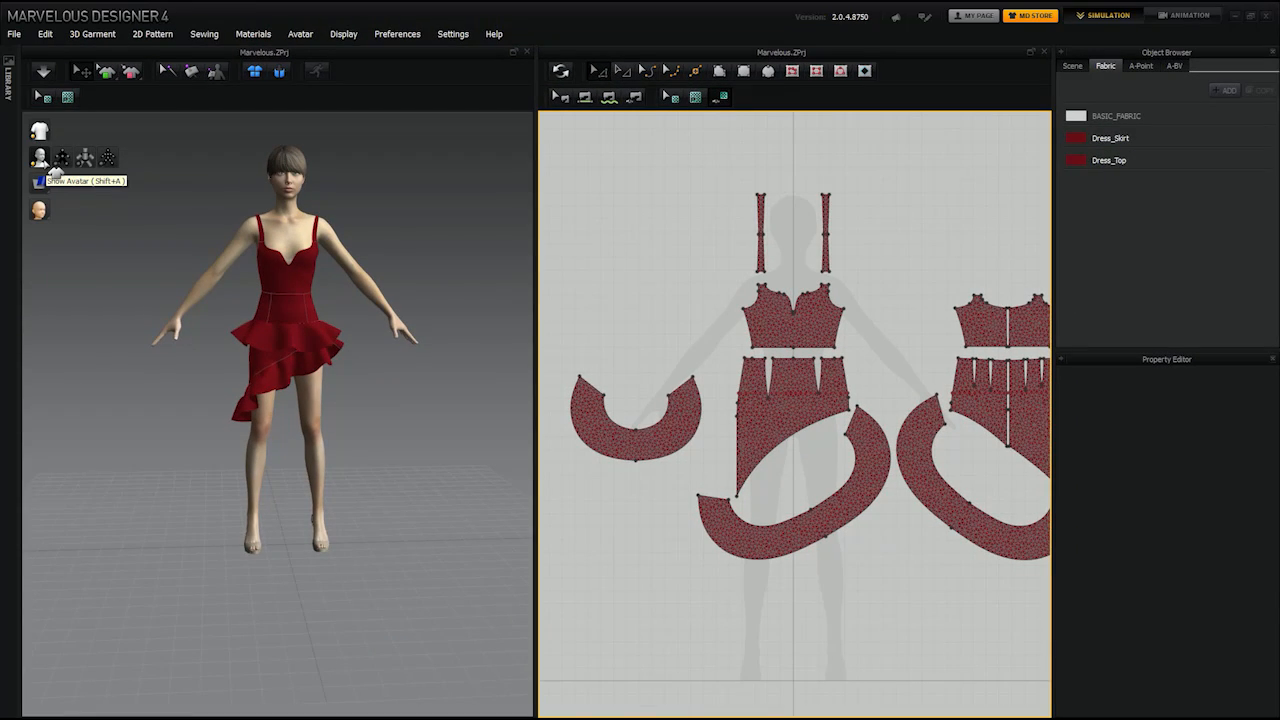
# - Show the avatar's arrangement points and check the Default Arrangement Shape Type choices in the Others settings, keeping Curved
pyautogui.click(61, 160)
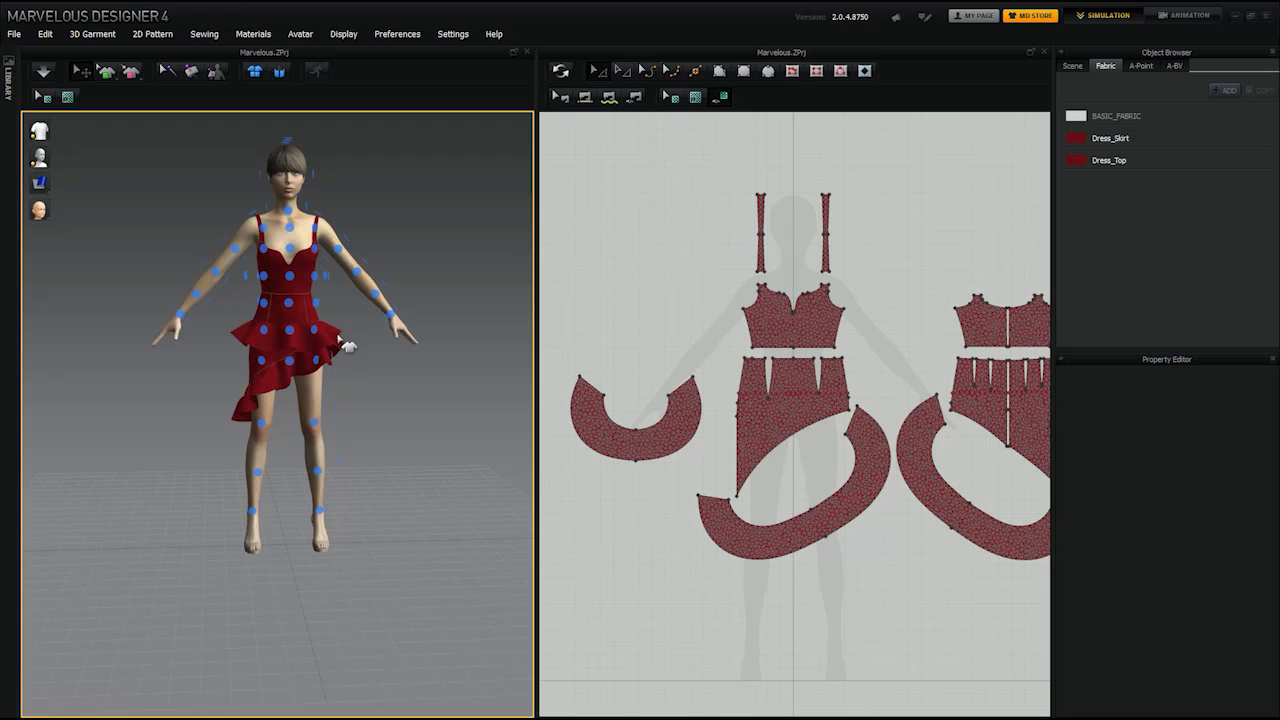
pyautogui.click(452, 34)
pyautogui.click(474, 70)
pyautogui.click(466, 172)
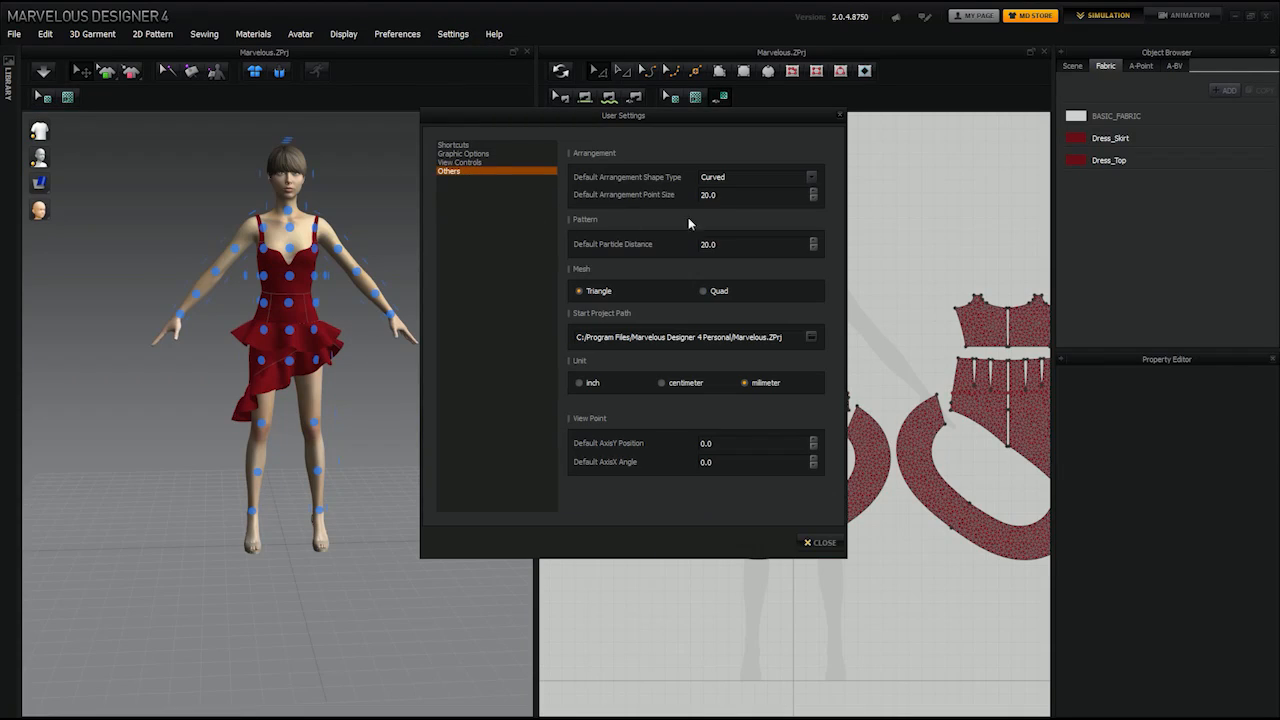
pyautogui.click(812, 178)
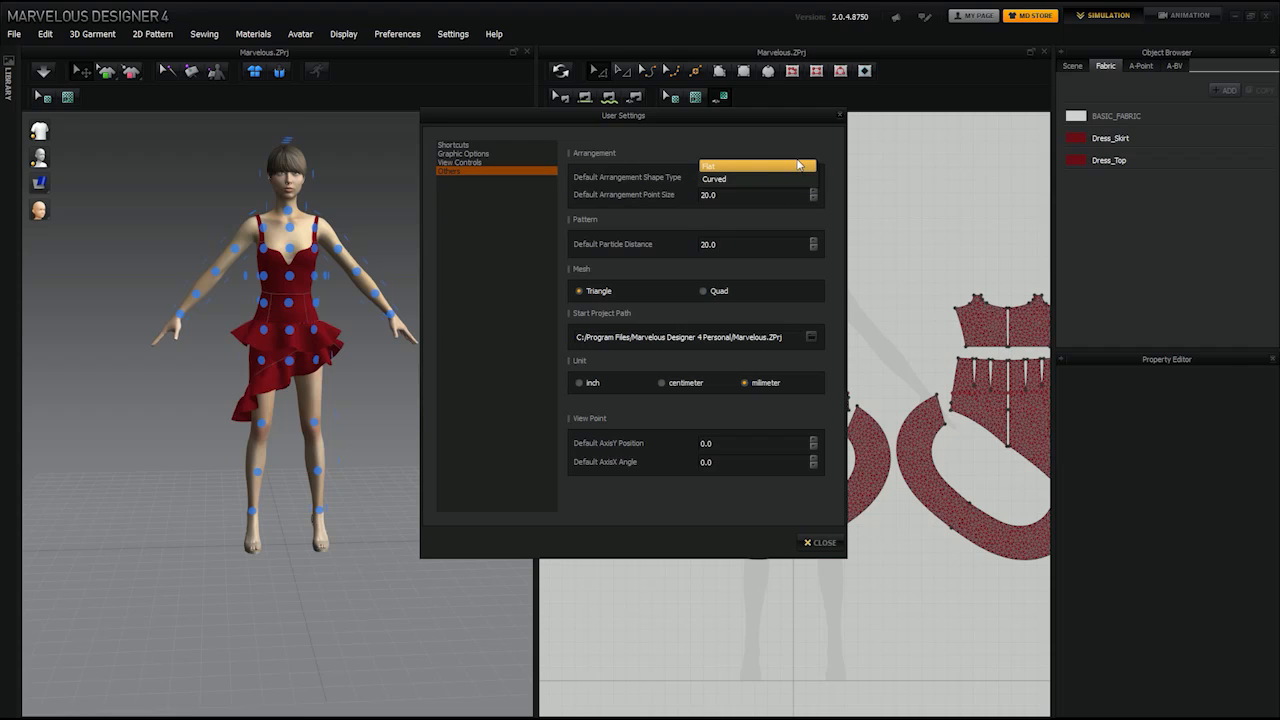
pyautogui.click(830, 160)
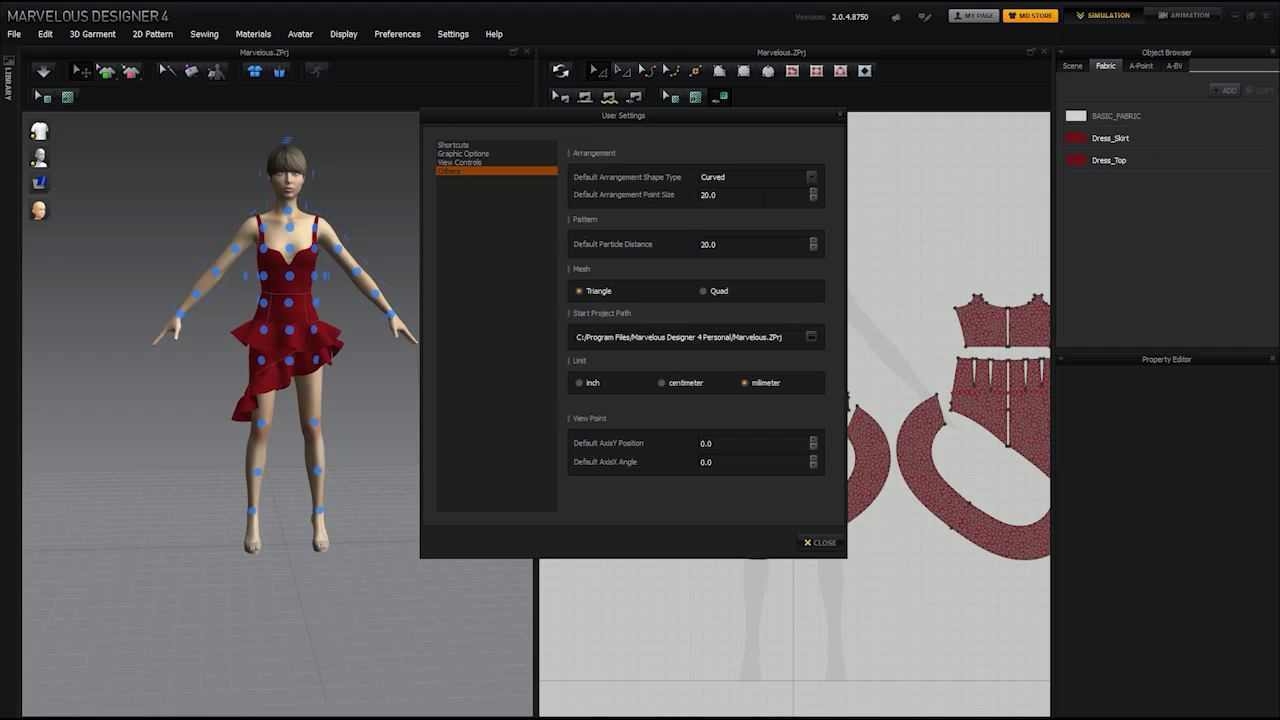
# - Reduce the Default Arrangement Point Size to 7.0 and close the User Settings
pyautogui.click(815, 199)
pyautogui.click(815, 199)
pyautogui.click(815, 199)
pyautogui.click(815, 199)
pyautogui.click(815, 199)
pyautogui.click(815, 199)
pyautogui.click(815, 199)
pyautogui.click(815, 199)
pyautogui.click(820, 542)
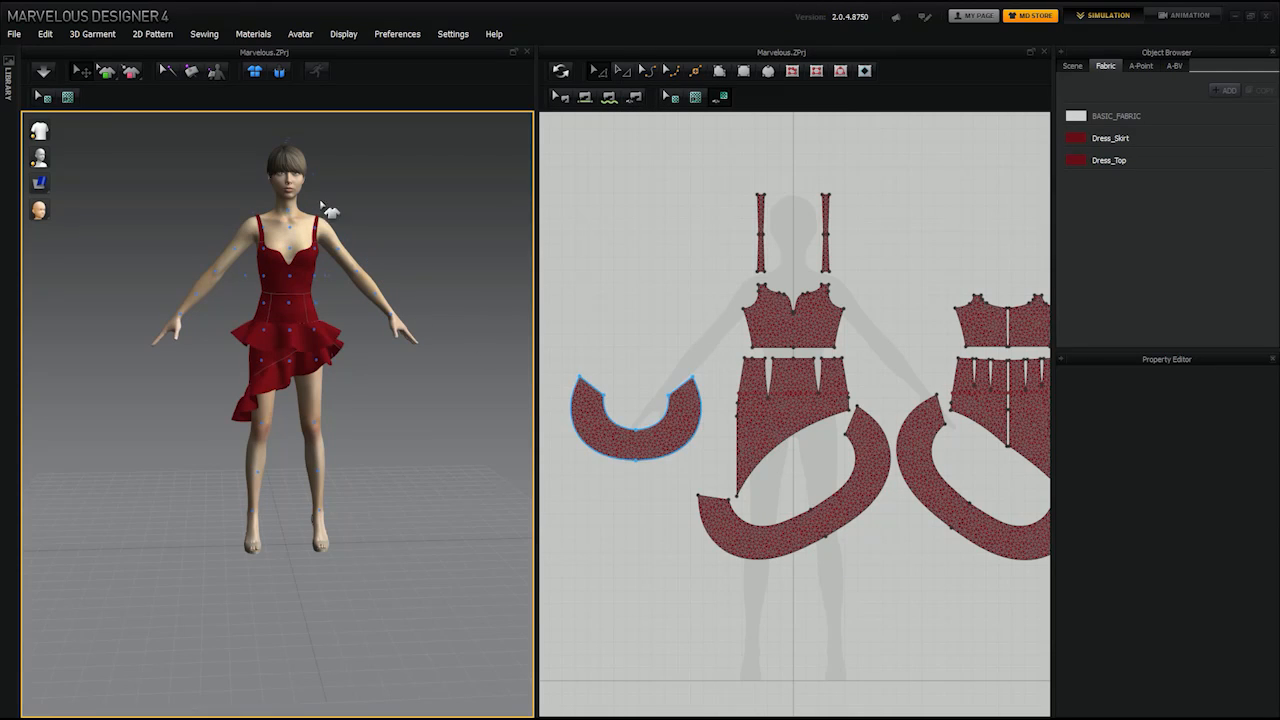
# - Reopen the Others settings, move the dialog clear of the patterns to review the Default Particle Distance, and close it
pyautogui.click(451, 35)
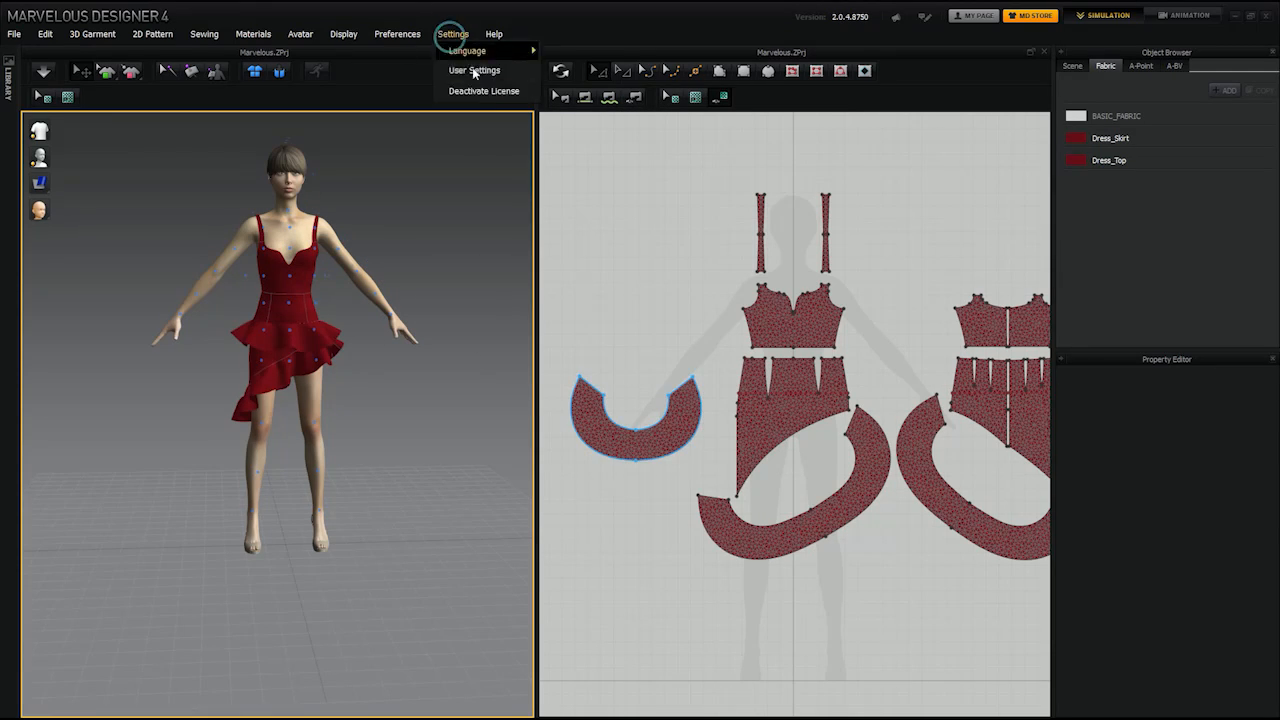
pyautogui.click(476, 70)
pyautogui.click(451, 172)
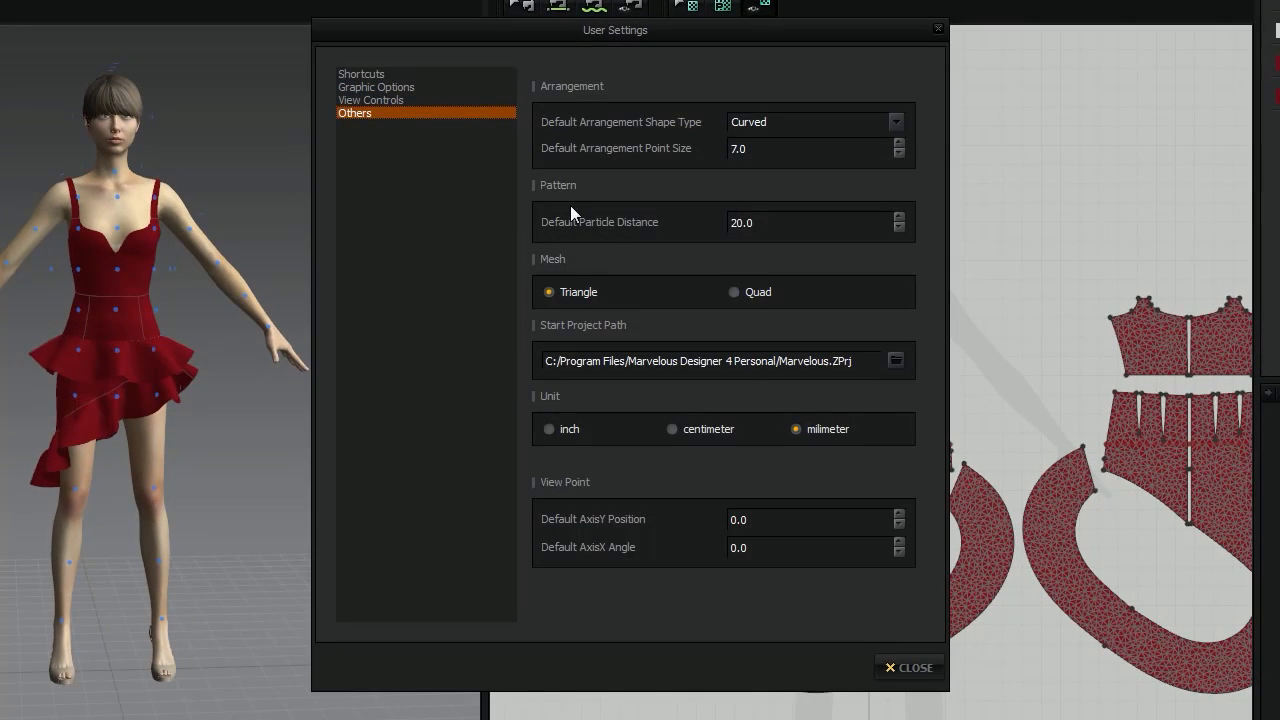
pyautogui.moveTo(582, 37); pyautogui.dragTo(190, 18)
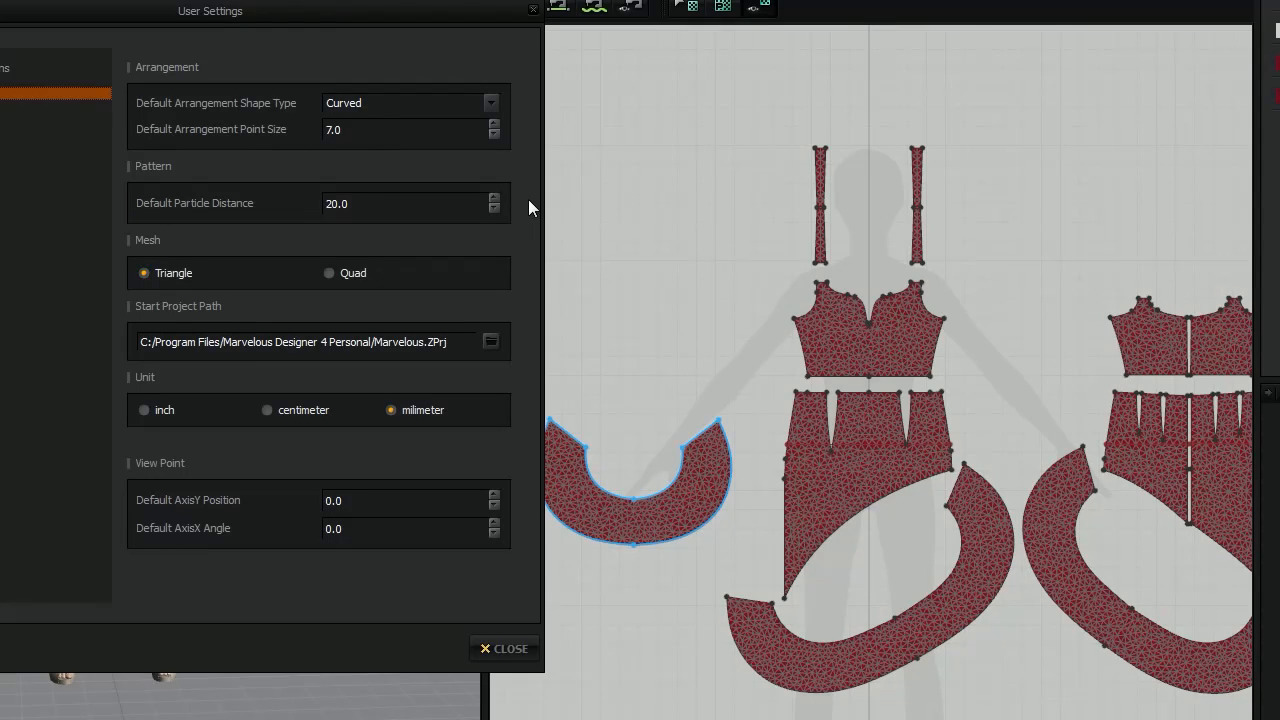
pyautogui.click(508, 648)
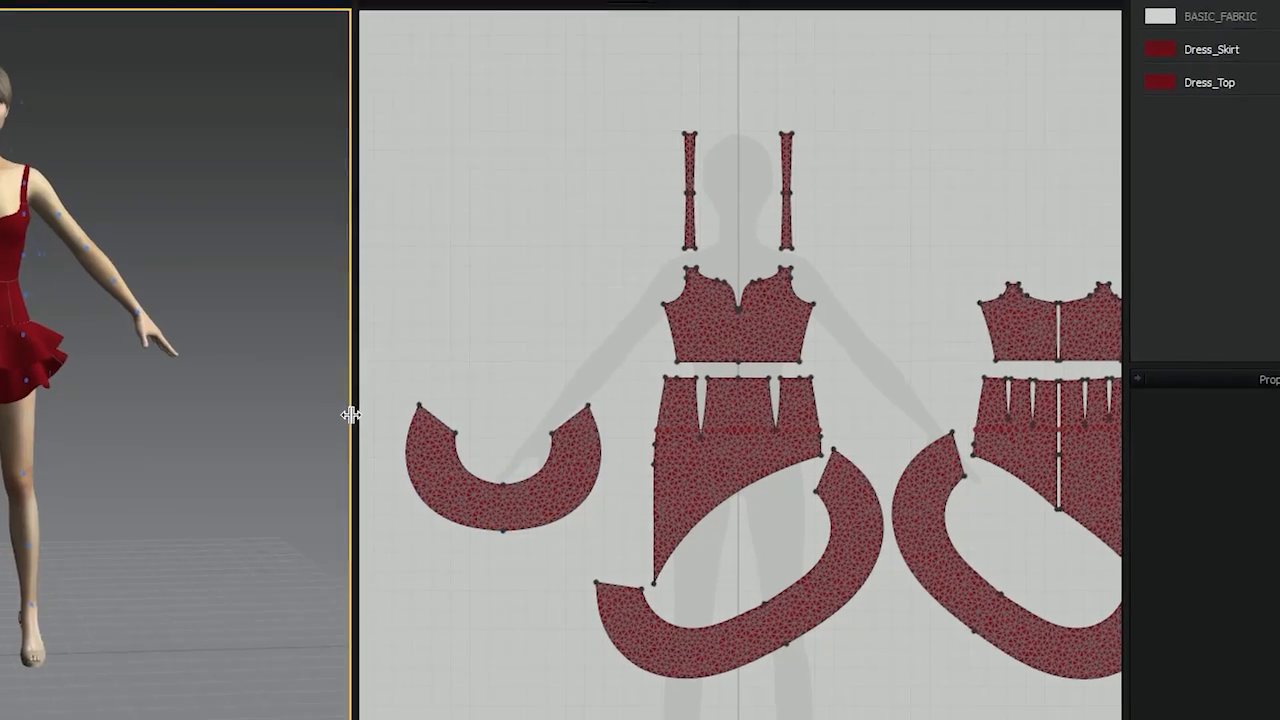
# - Widen the 2D Pattern window and frame the front bodice and skirt patterns closely enough to see their mesh
pyautogui.moveTo(351, 414); pyautogui.dragTo(108, 418)
pyautogui.scroll(-2, 273, 314)
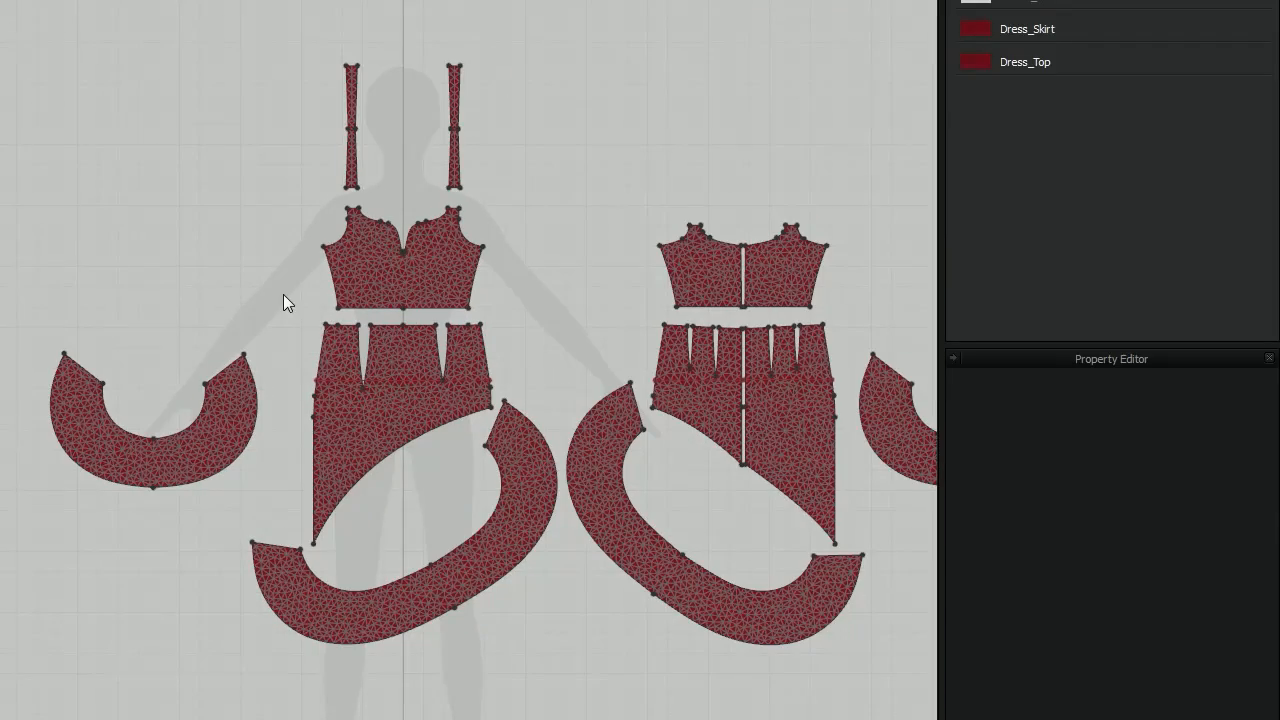
pyautogui.moveTo(290, 294); pyautogui.dragTo(60, 335, button='middle')
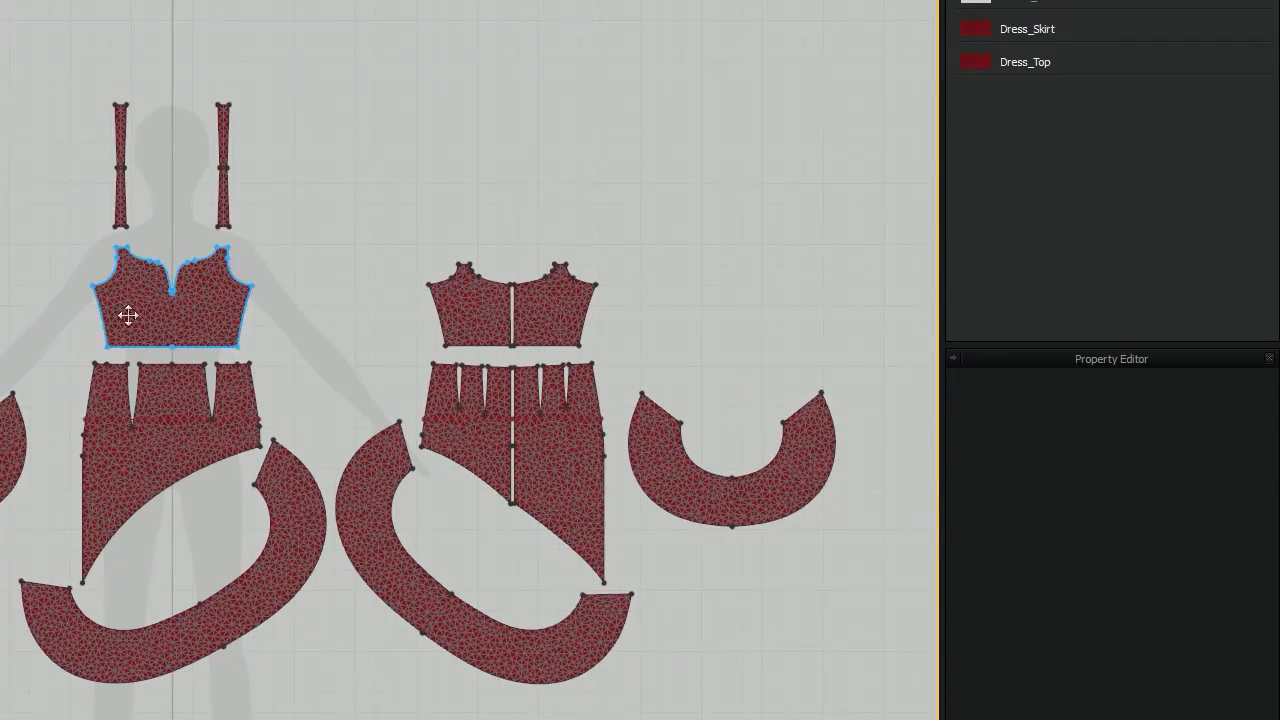
pyautogui.scroll(3, 275, 344)
pyautogui.moveTo(274, 344); pyautogui.dragTo(440, 334, button='middle')
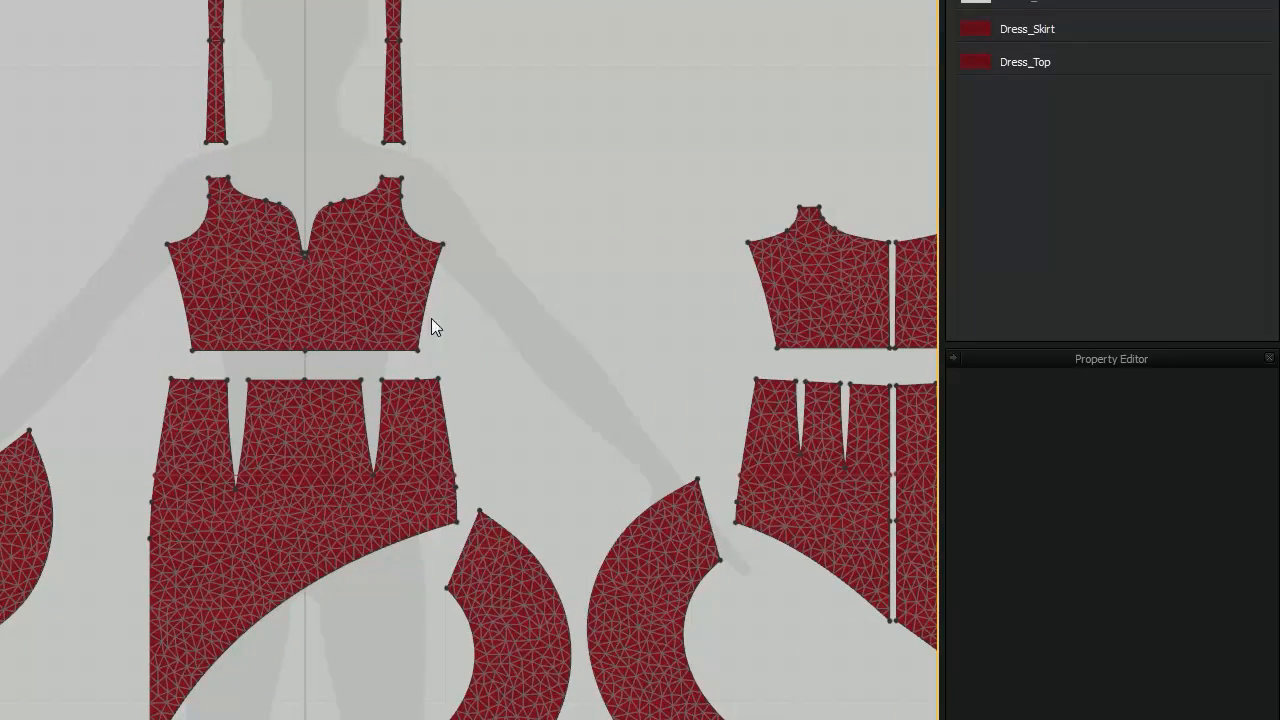
# - Inspect the Particle Distance of the front bodice and front skirt patterns
pyautogui.click(343, 306)
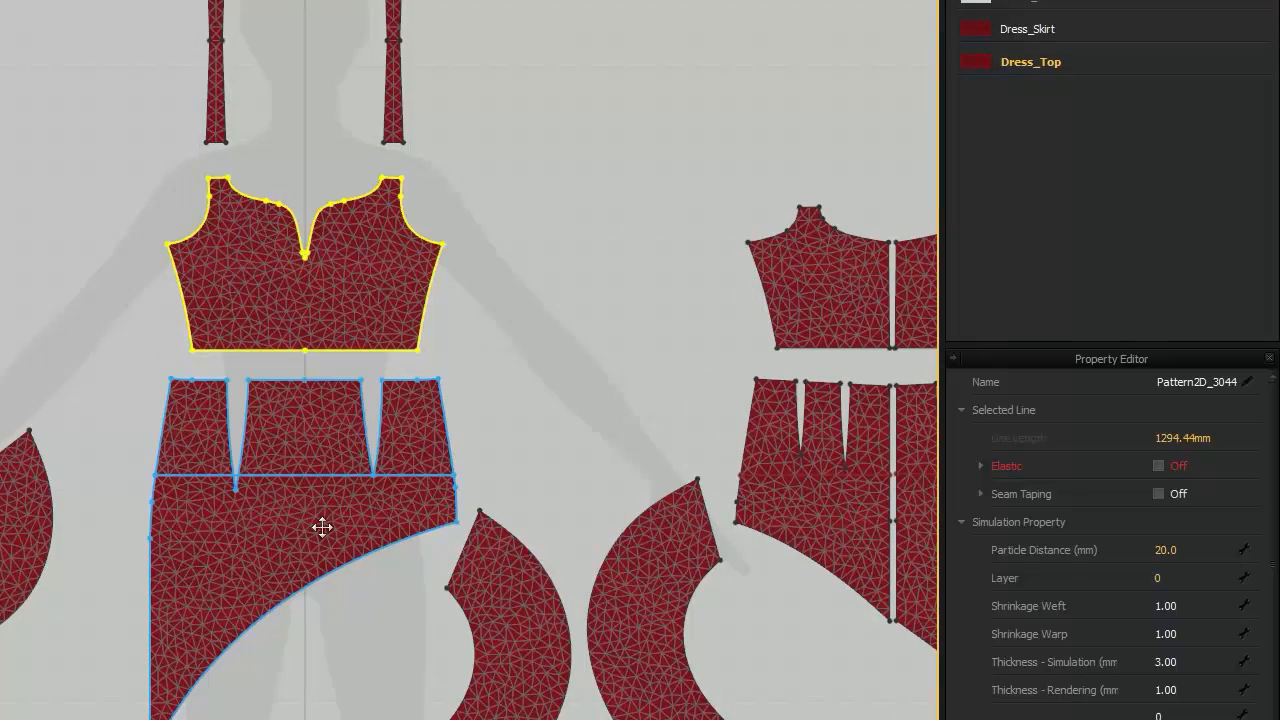
pyautogui.click(309, 517)
pyautogui.click(500, 591)
pyautogui.click(374, 523)
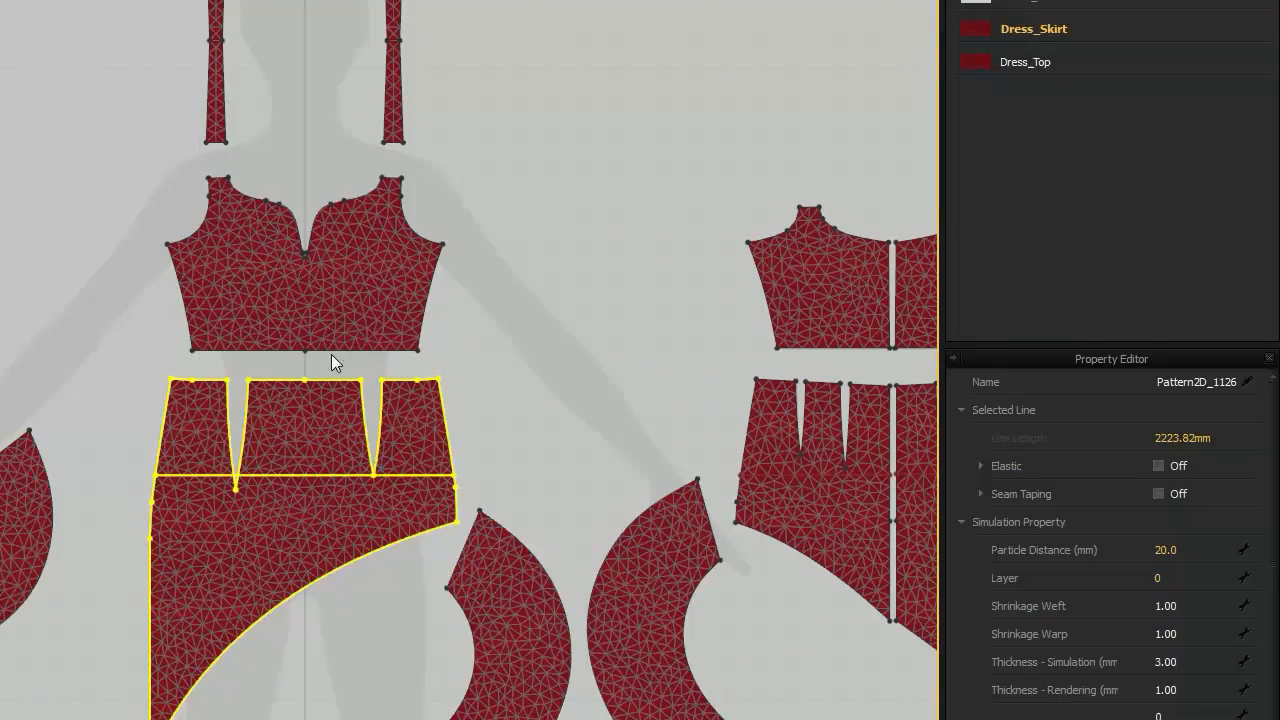
pyautogui.click(333, 346)
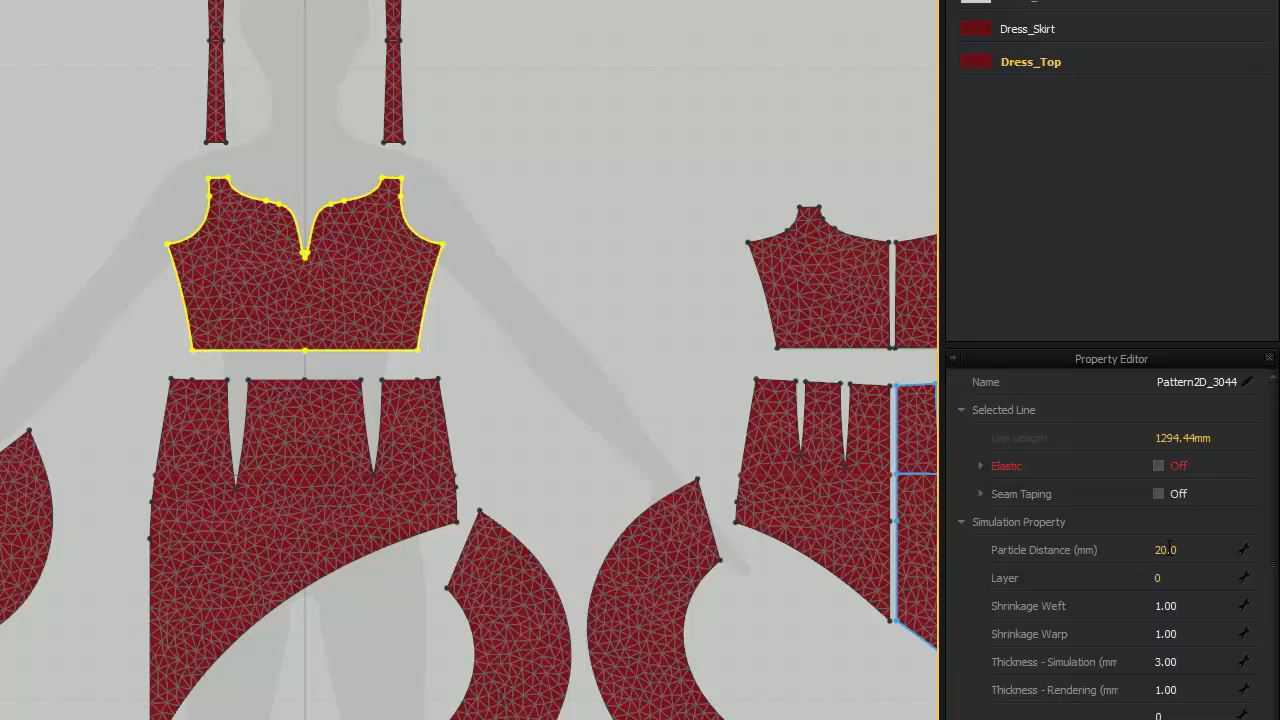
# - Set the front skirt pattern's Particle Distance to 40 mm and synchronize the patterns to refresh the mesh
pyautogui.click(278, 510)
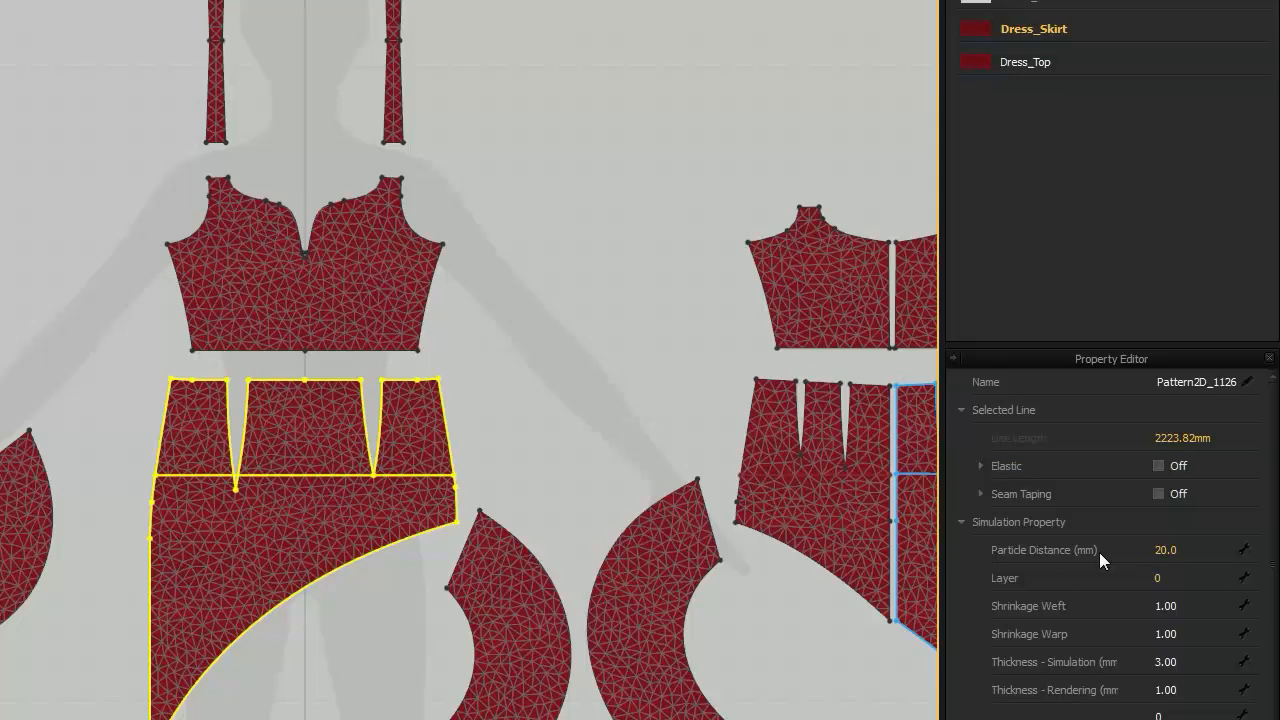
pyautogui.click(1163, 549)
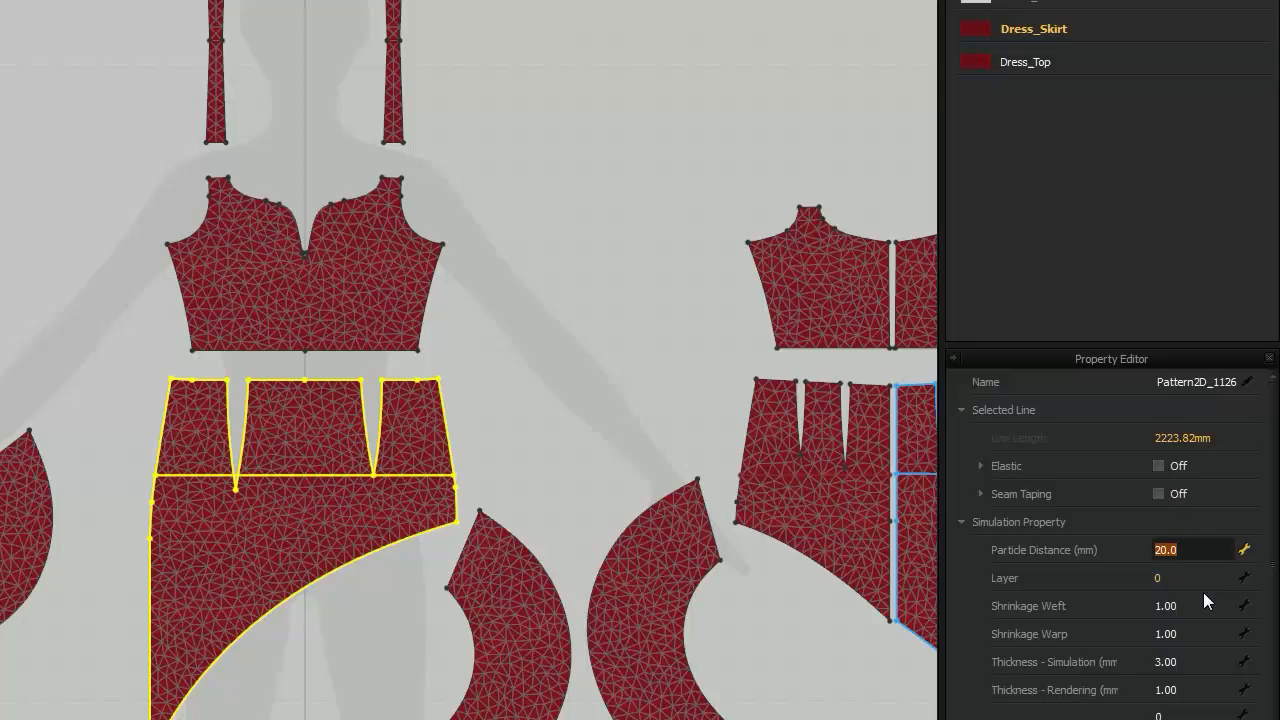
pyautogui.write('40')
pyautogui.press('Return')
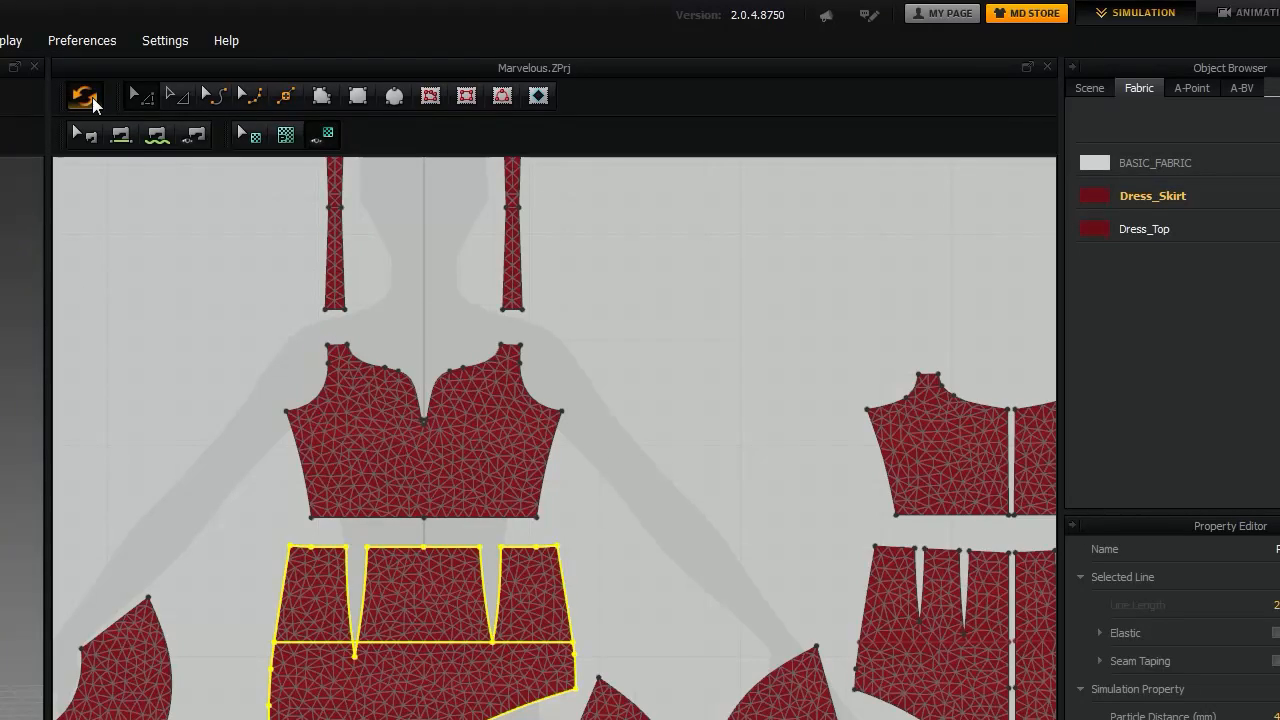
pyautogui.click(87, 96)
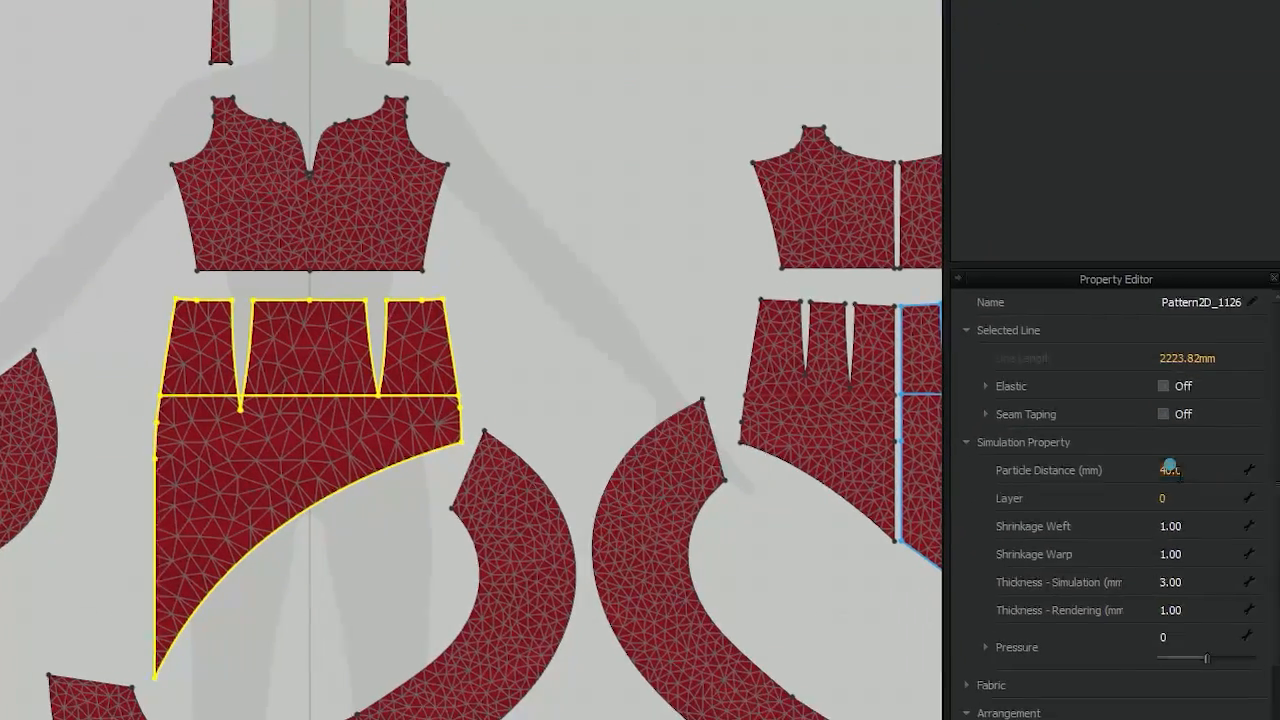
# - Return the front skirt pattern's Particle Distance to 20 mm
pyautogui.click(1226, 593)
pyautogui.write('20')
pyautogui.press('Return')
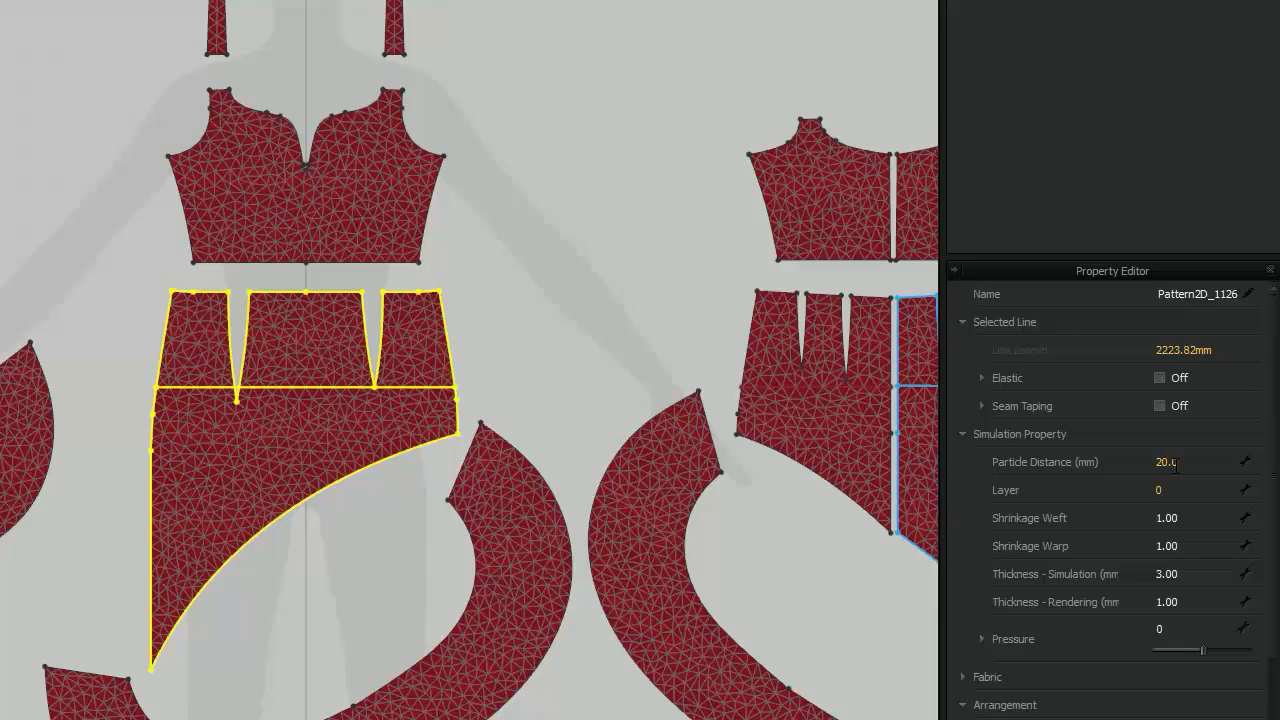
# - Set the Particle Distance of the front skirt pattern to 40 mm again and hide the mesh on the 2D patterns
pyautogui.doubleClick(1166, 462)
pyautogui.write('40')
pyautogui.press('Return')
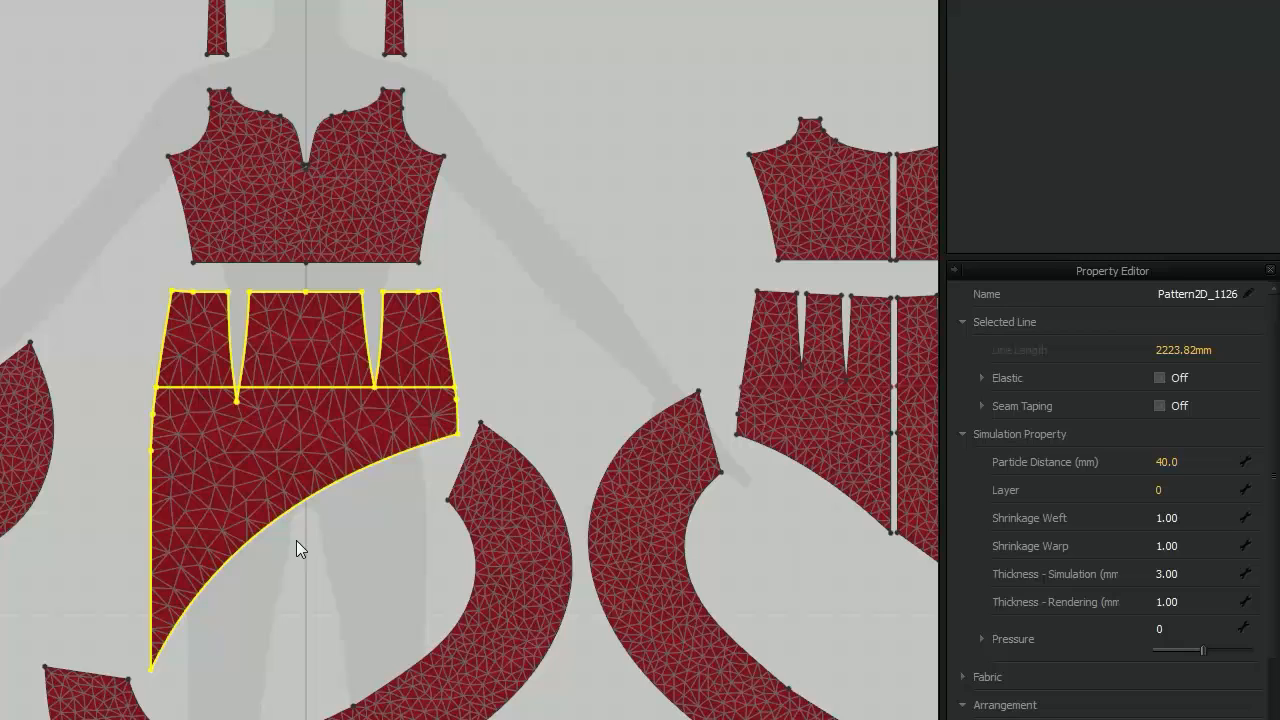
pyautogui.hotkey('alt', '1')
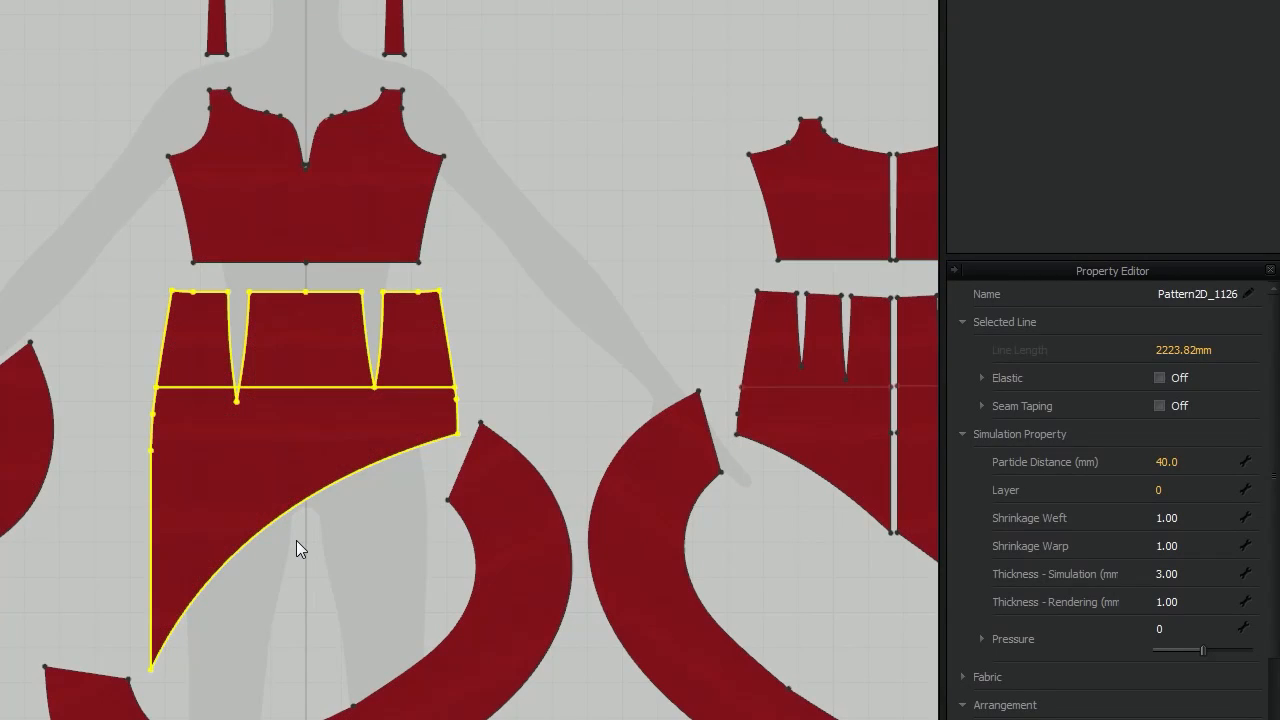
# - Display the mesh on the 2D patterns again
pyautogui.scroll(3, 327, 415)
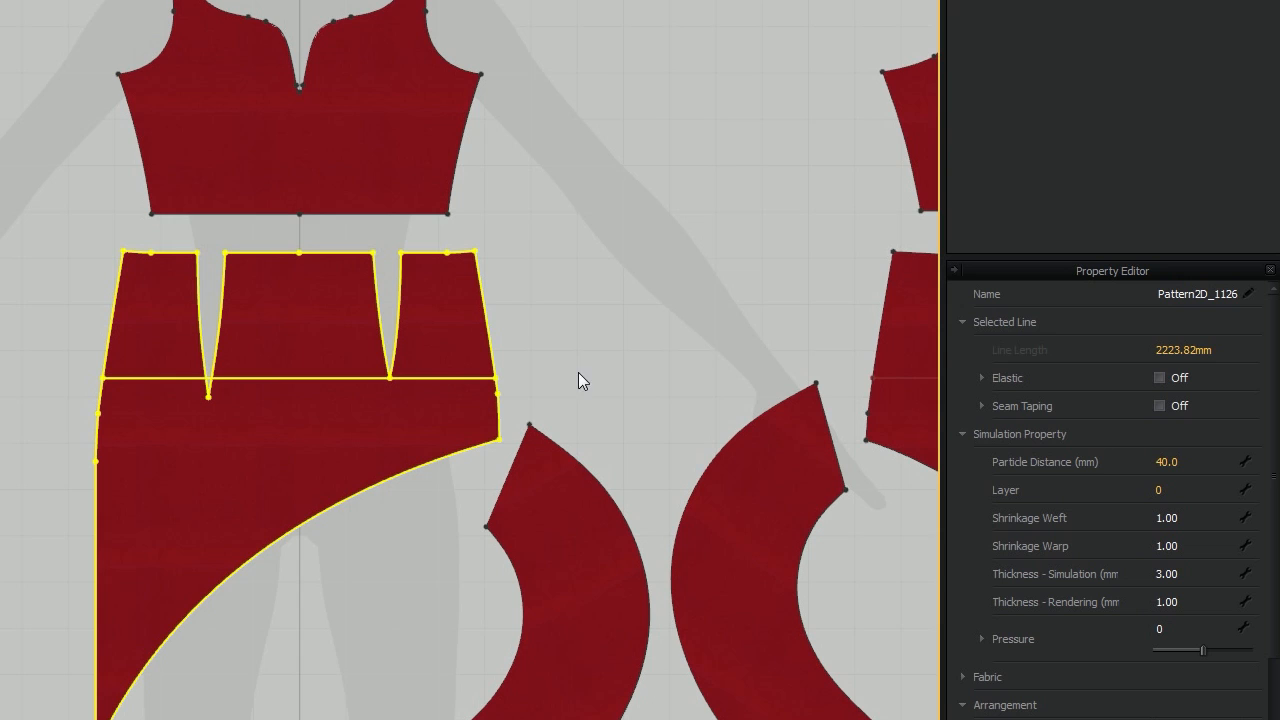
pyautogui.moveTo(543, 308); pyautogui.dragTo(650, 176, button='middle')
pyautogui.scroll(-2, 646, 180)
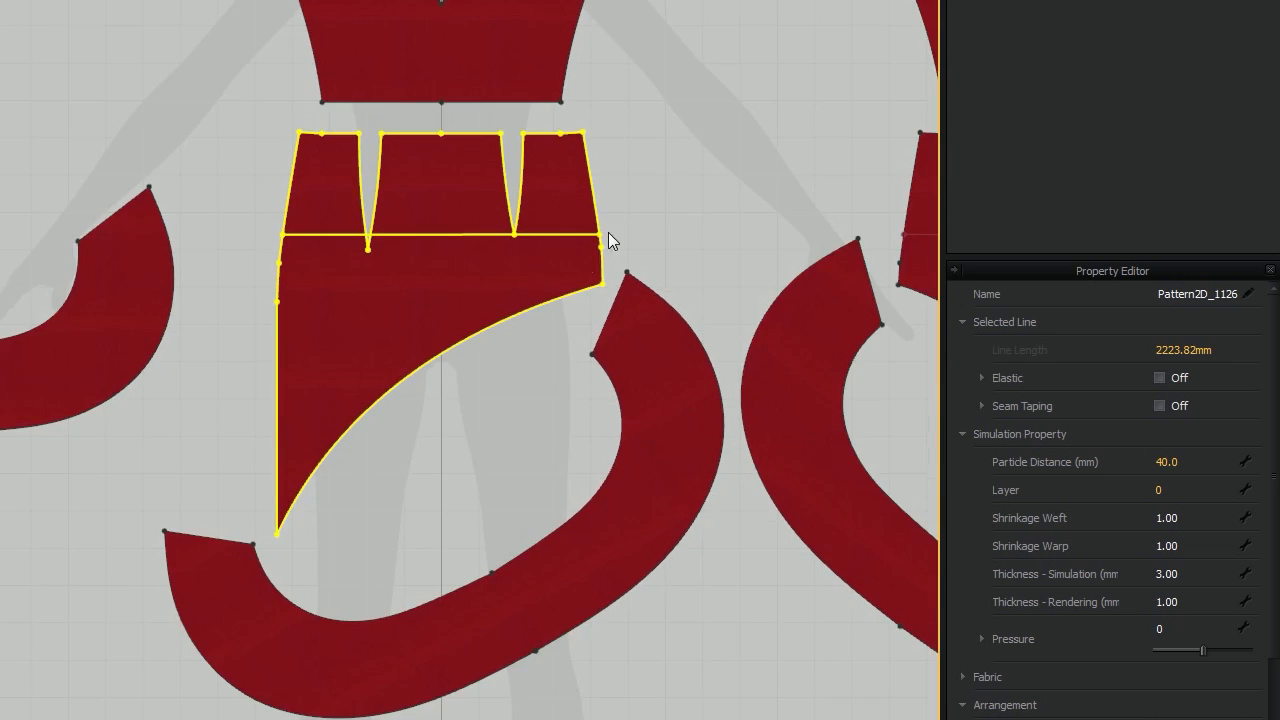
pyautogui.scroll(3, 458, 262)
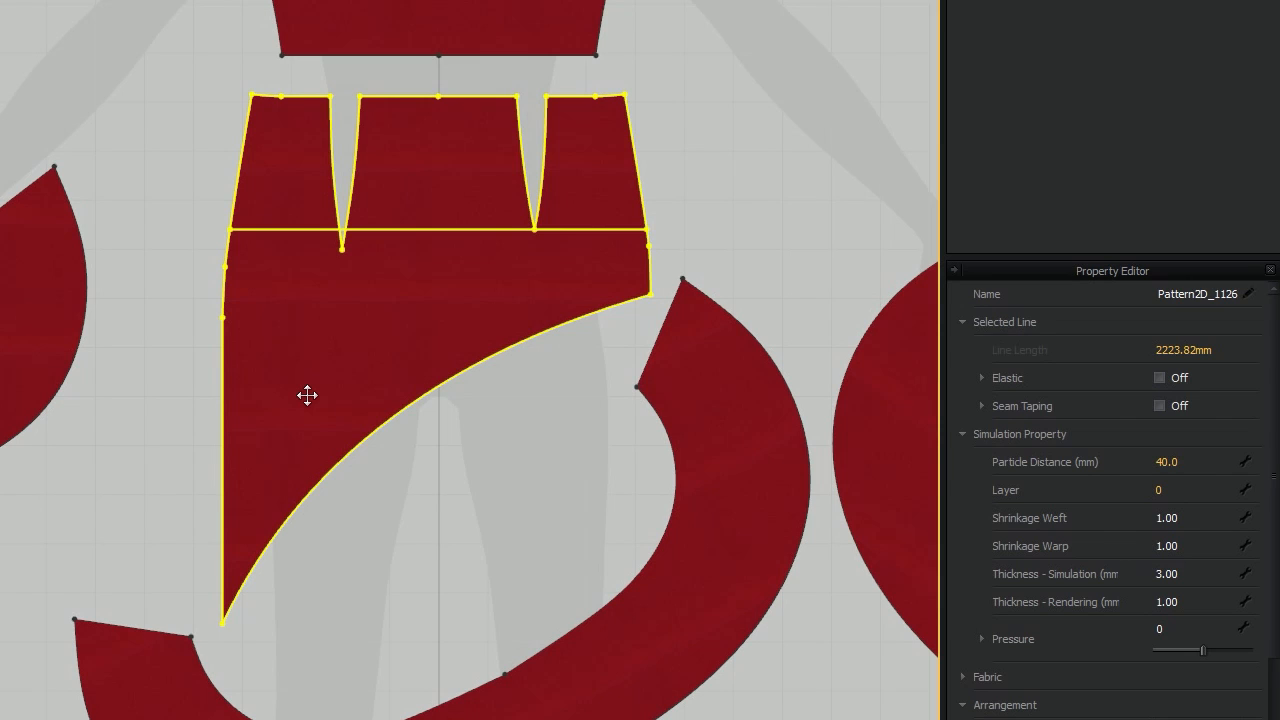
pyautogui.press('space')
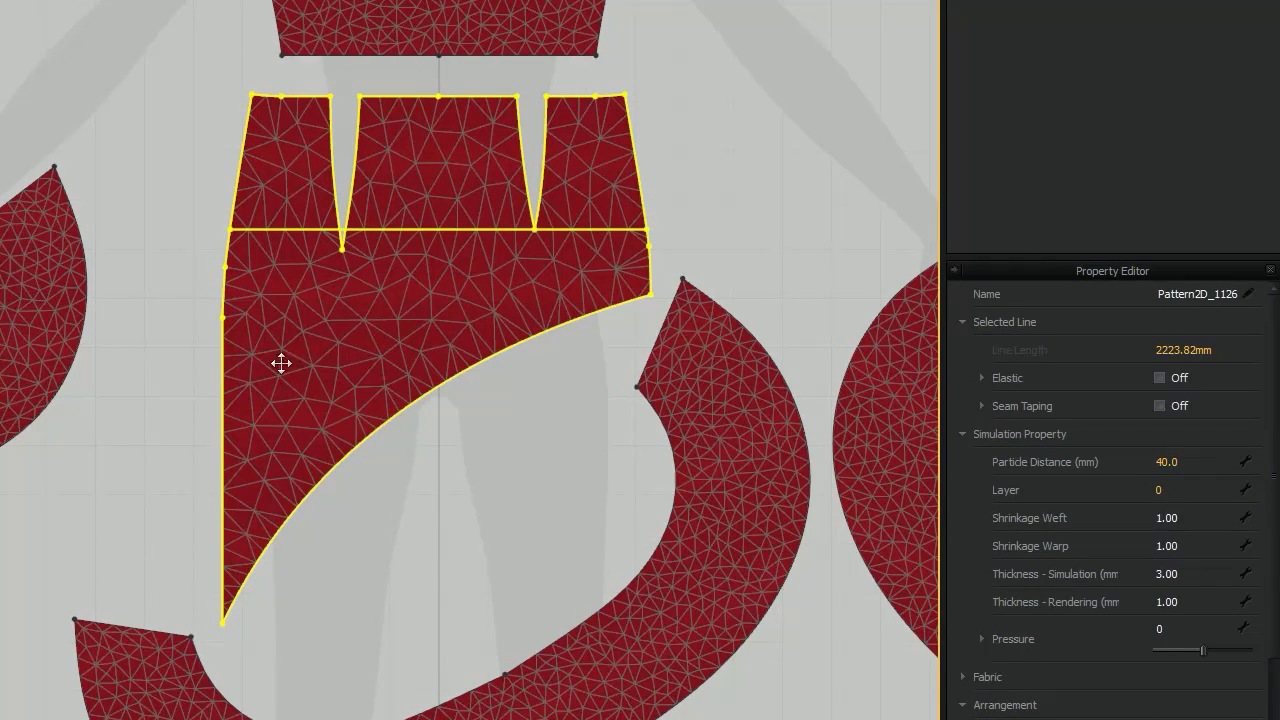
# - Set the Particle Distance of the front skirt pattern to 20 mm
pyautogui.scroll(2, 612, 212)
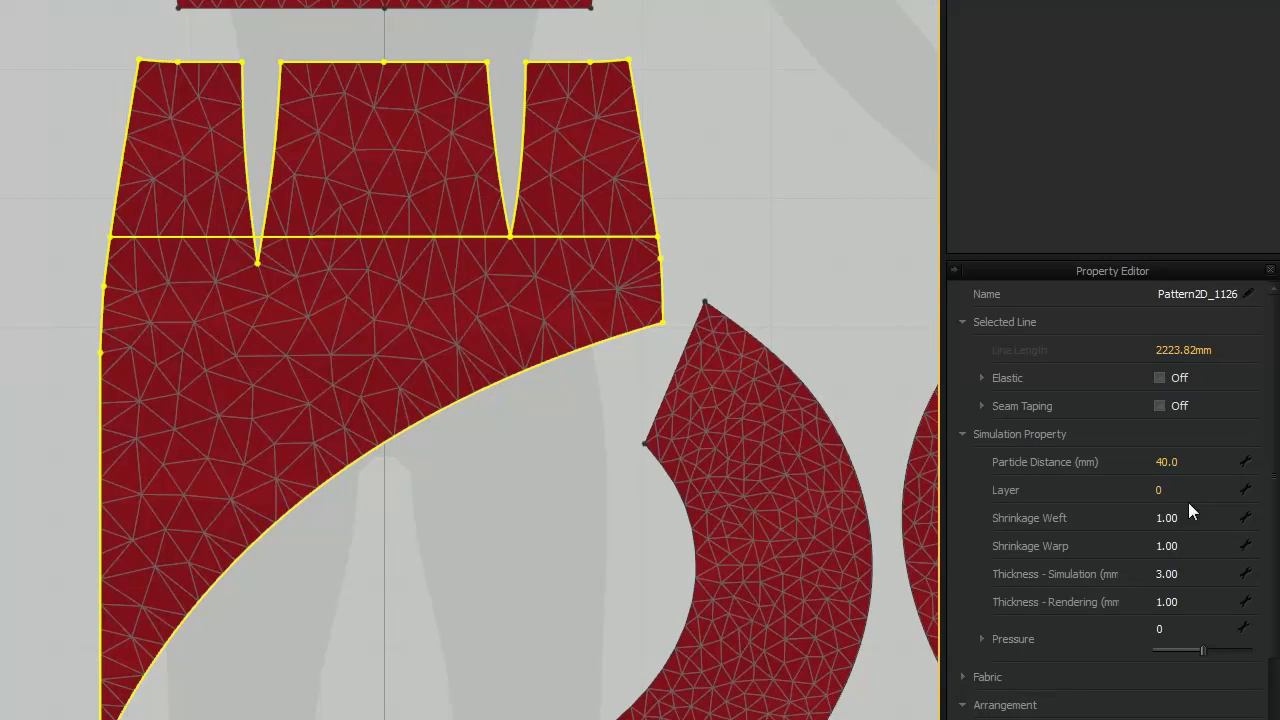
pyautogui.click(1171, 466)
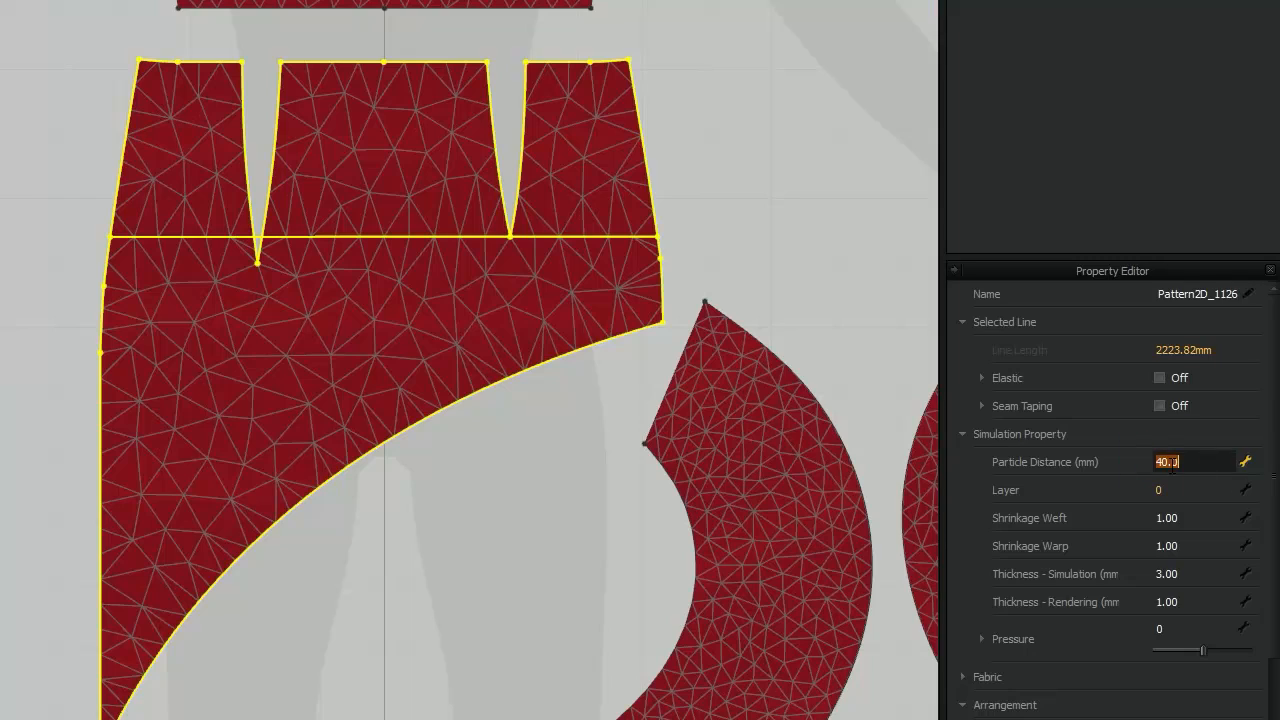
pyautogui.write('20')
pyautogui.press('Return')
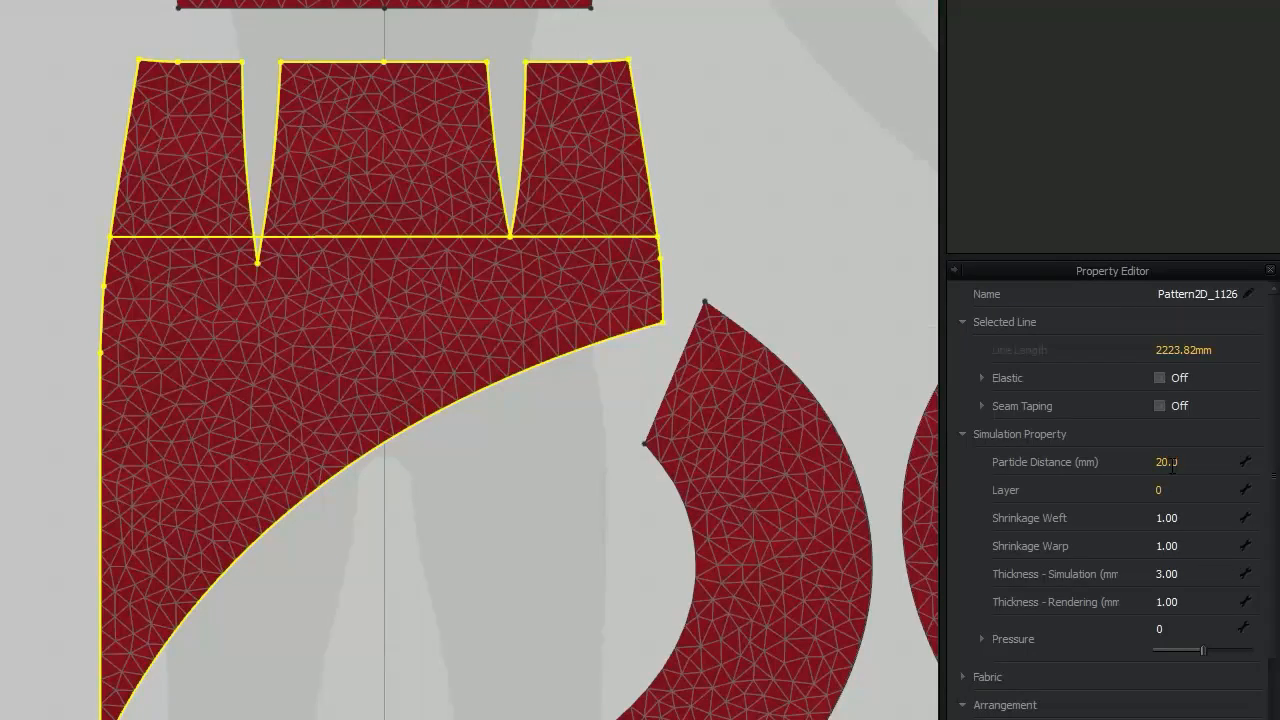
# - Coarsen the front skirt pattern's mesh by setting its Particle Distance to 60 mm
pyautogui.scroll(3, 412, 106)
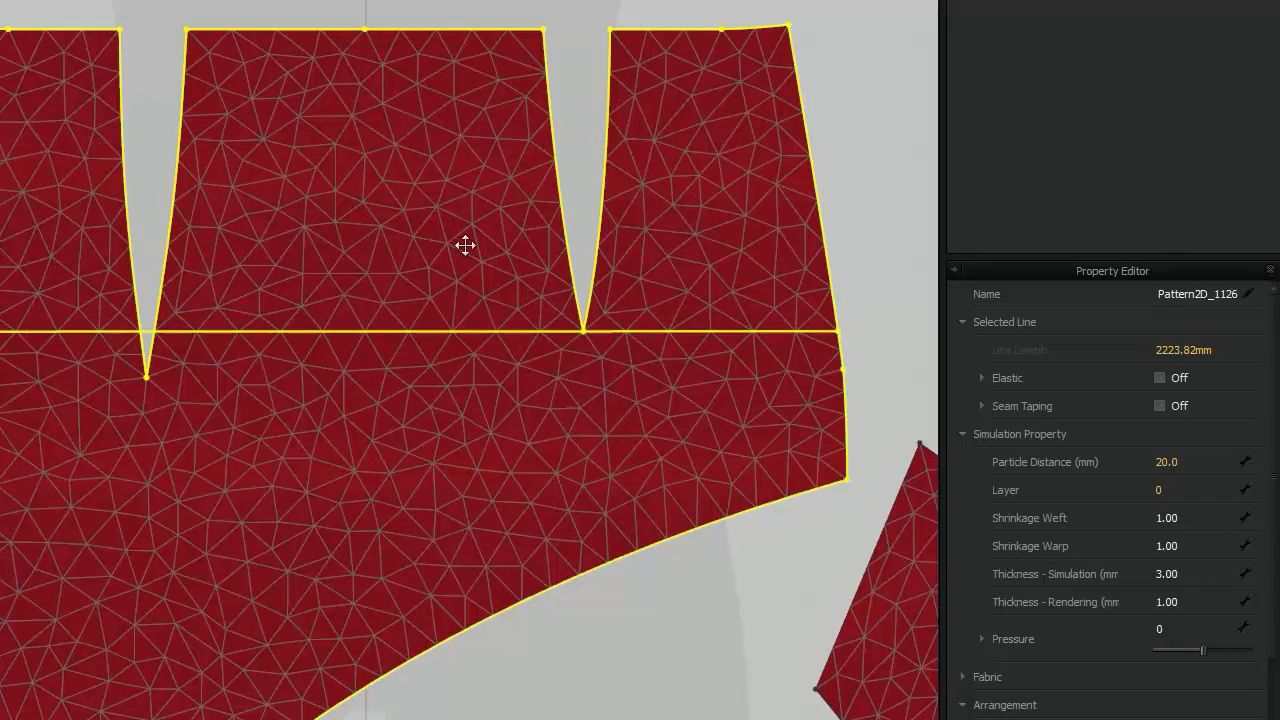
pyautogui.doubleClick(1166, 462)
pyautogui.write('60')
pyautogui.press('Return')
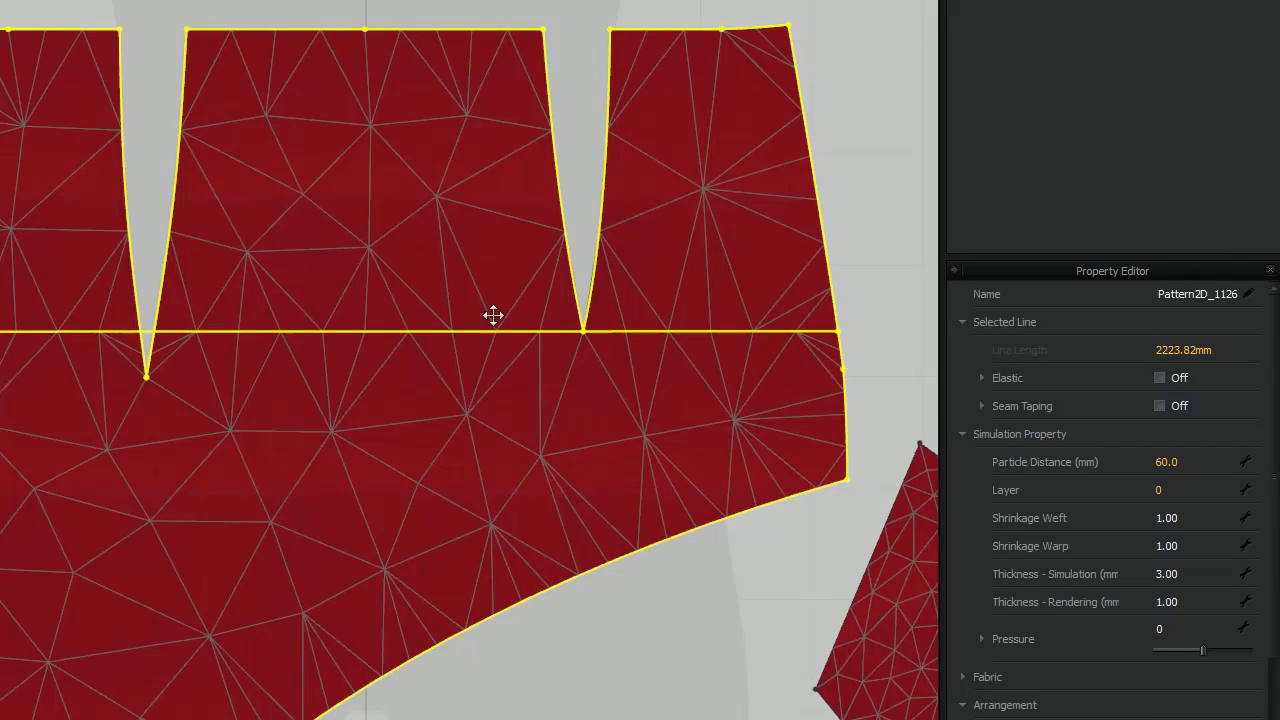
# - Refine the front skirt pattern's mesh by setting its Particle Distance to 10 mm
pyautogui.click(1166, 462)
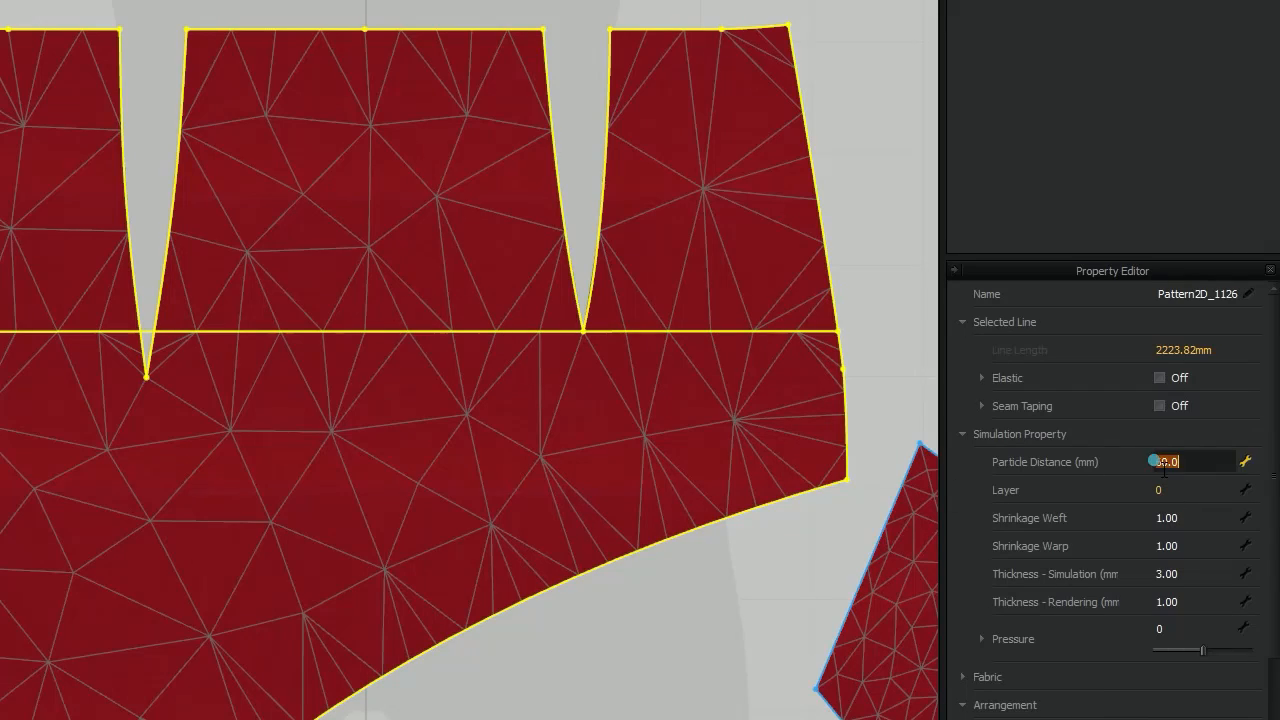
pyautogui.write('10')
pyautogui.press('Return')
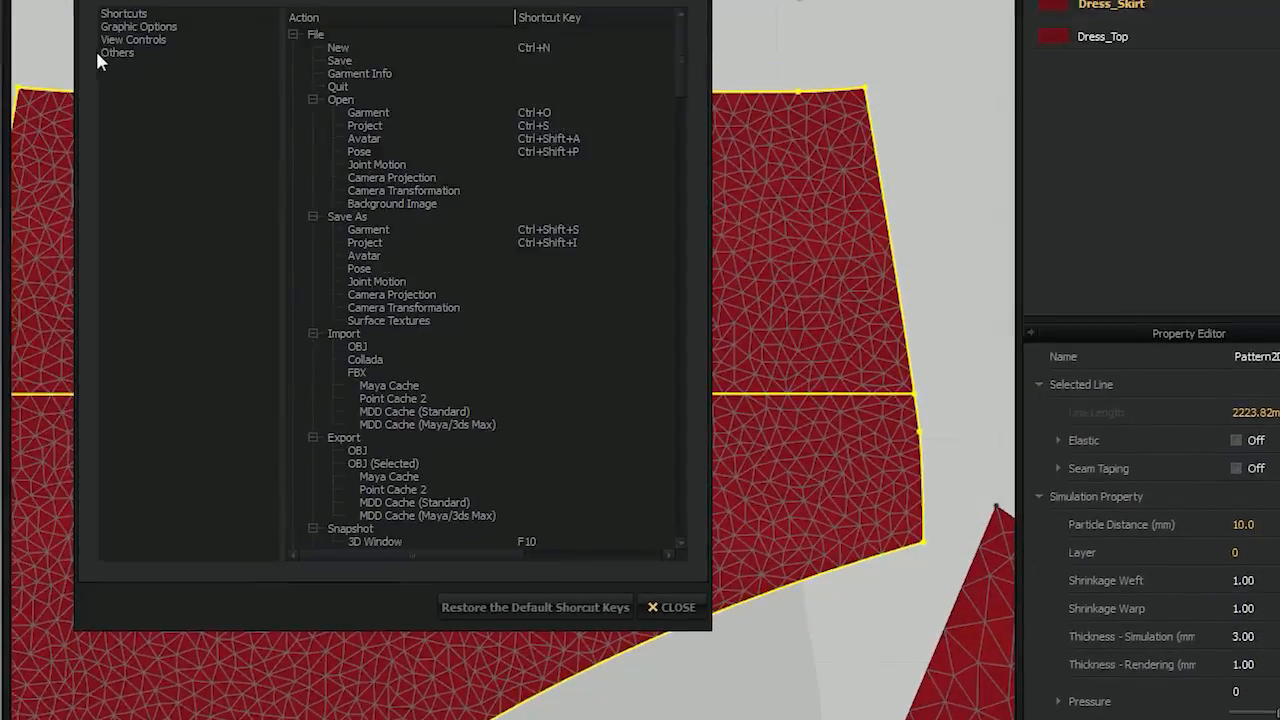
# - Review the Default Particle Distance and Start Project Path in the Others user settings and close the dialog
pyautogui.click(100, 51)
pyautogui.click(666, 235)
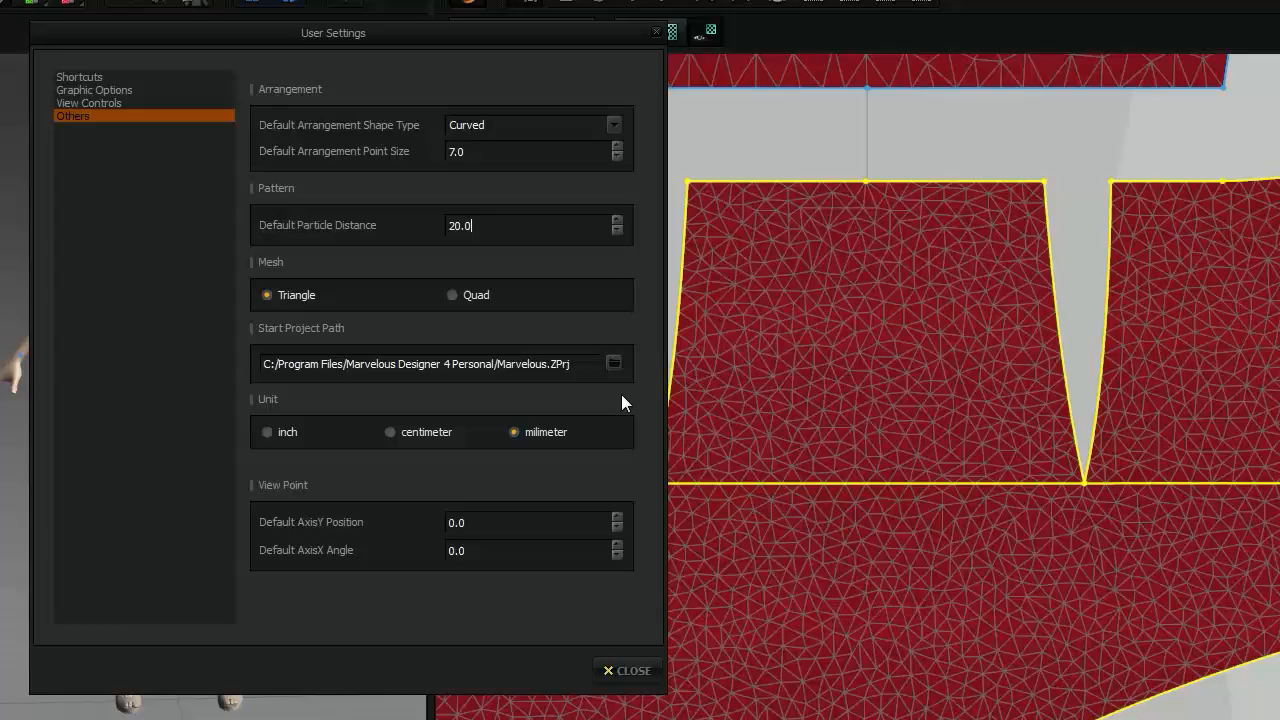
pyautogui.click(582, 363)
pyautogui.click(643, 668)
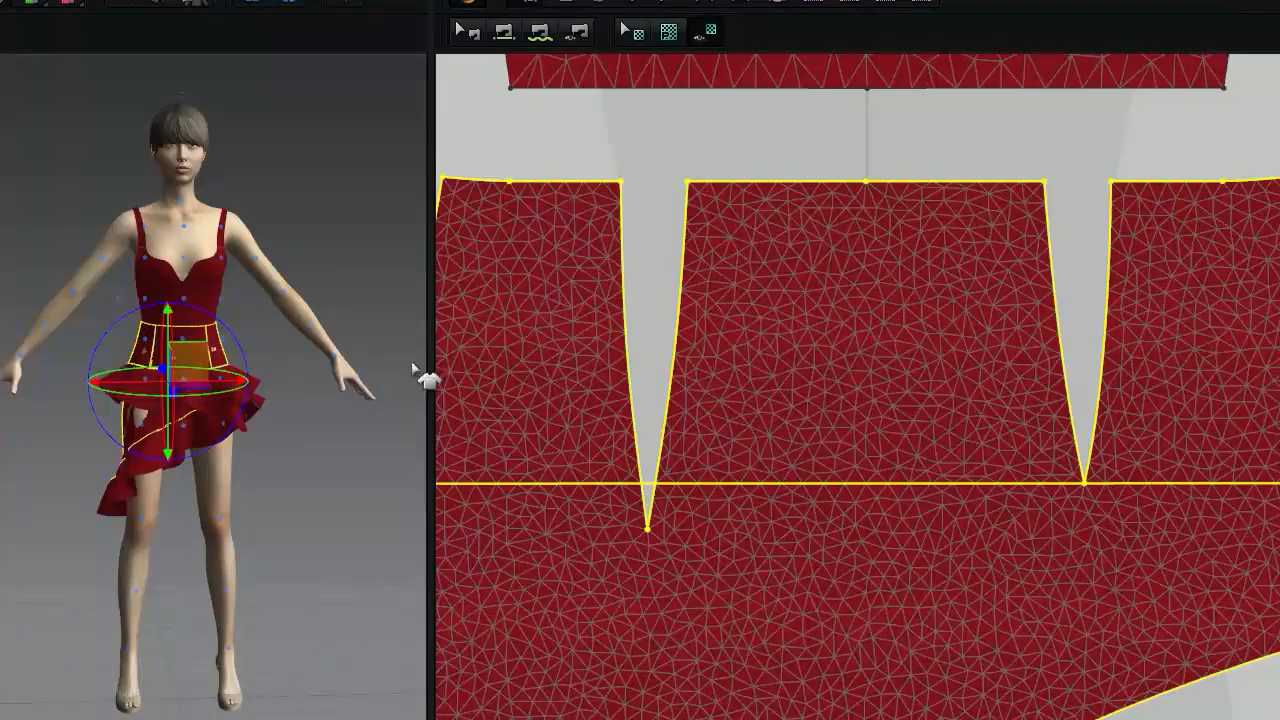
# - Open the Others page of the User Settings and place the dialog so the avatar stays uncovered
pyautogui.scroll(-8, 895, 470)
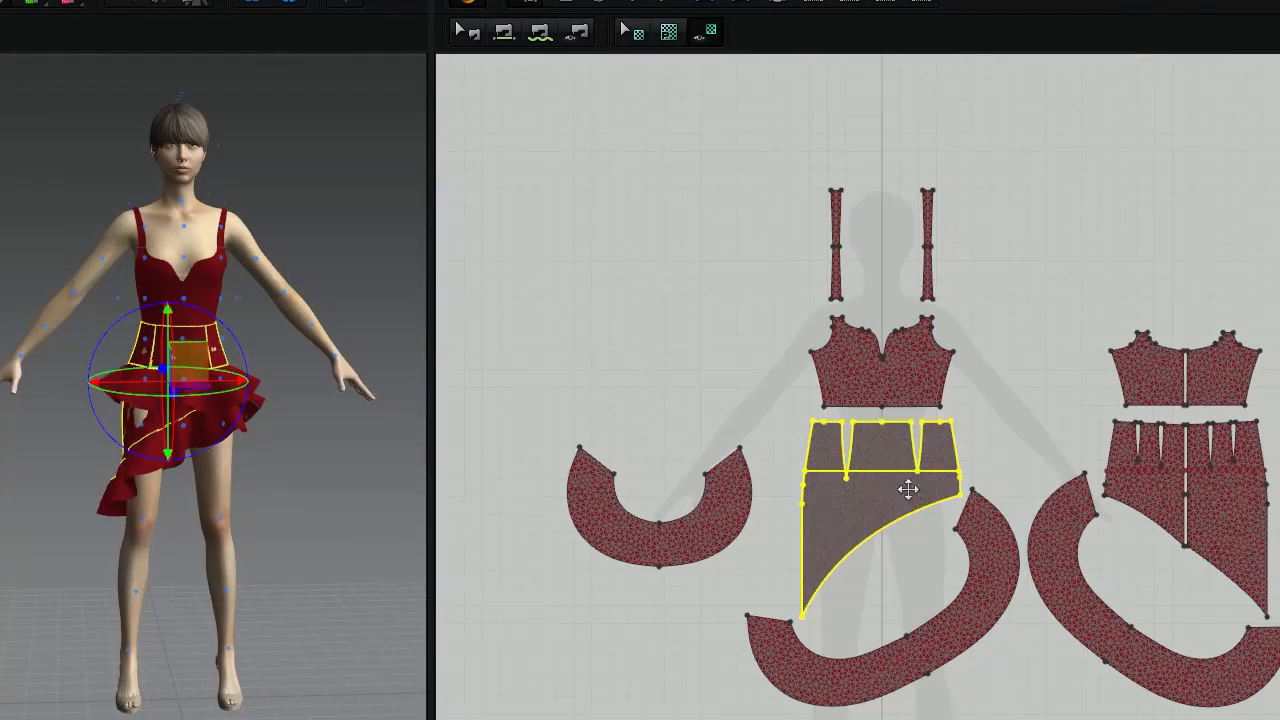
pyautogui.click(540, 0)
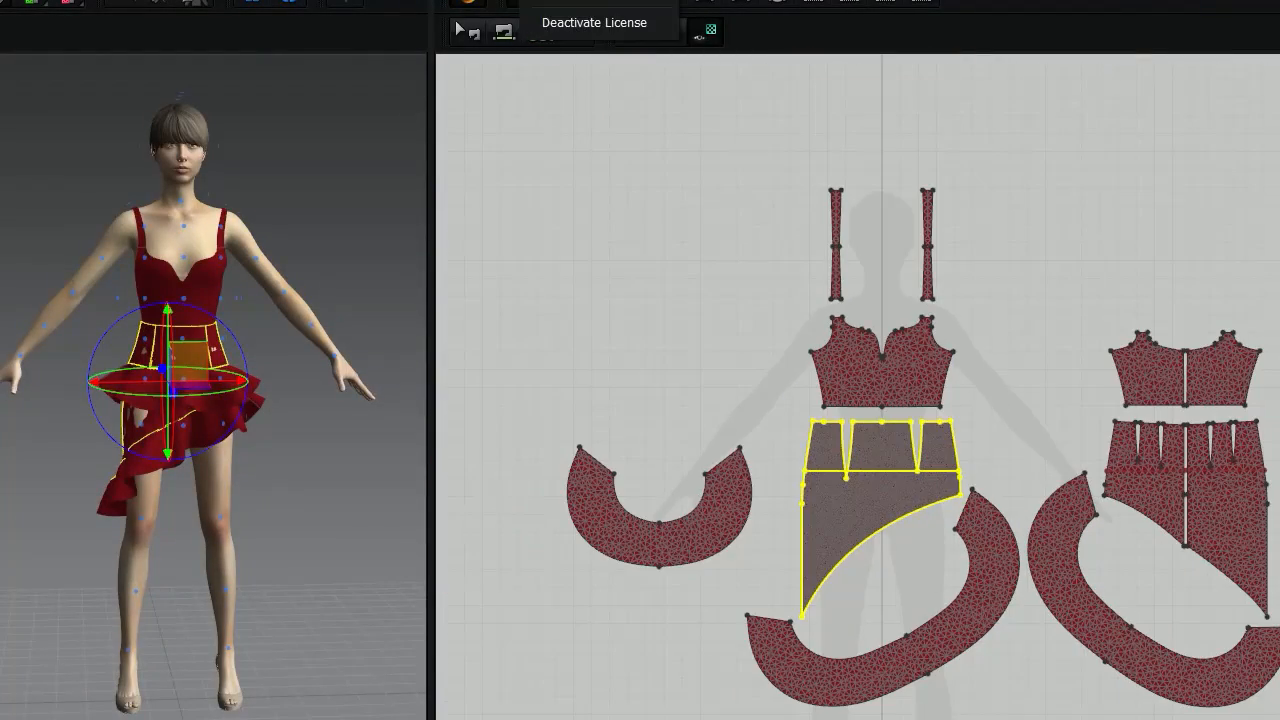
pyautogui.click(574, 2)
pyautogui.click(571, 146)
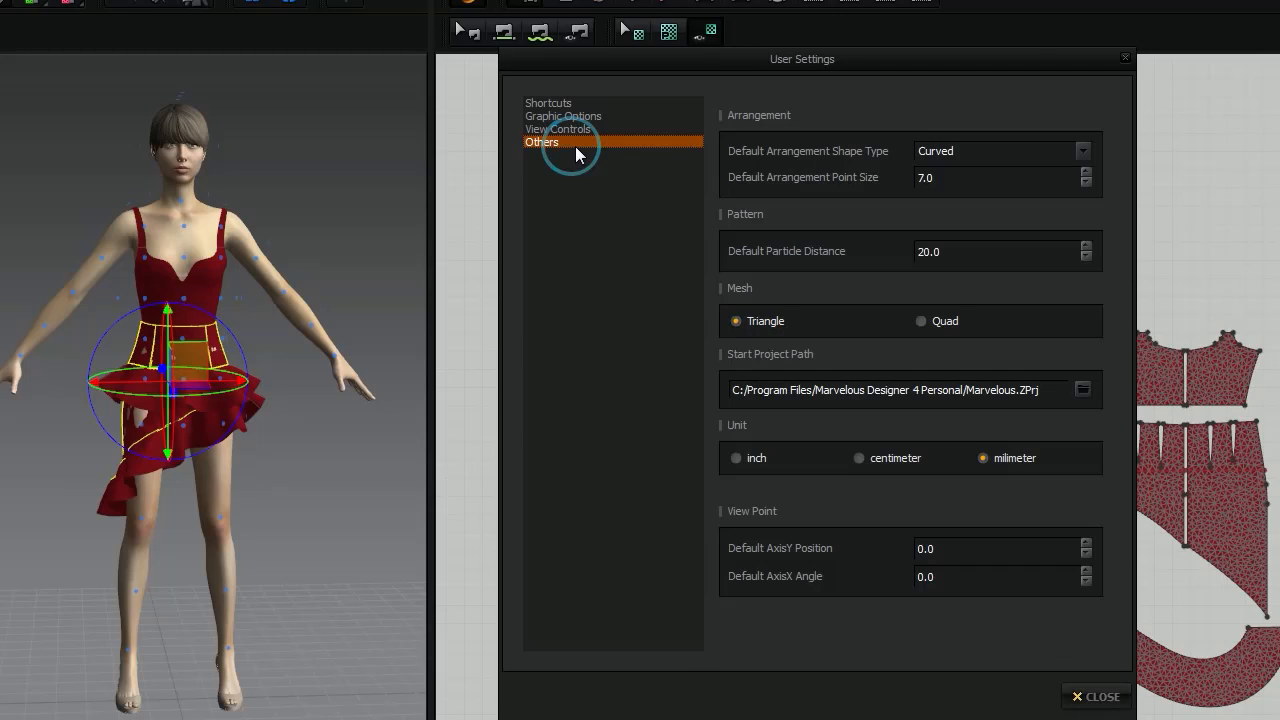
pyautogui.moveTo(621, 56); pyautogui.dragTo(251, 58)
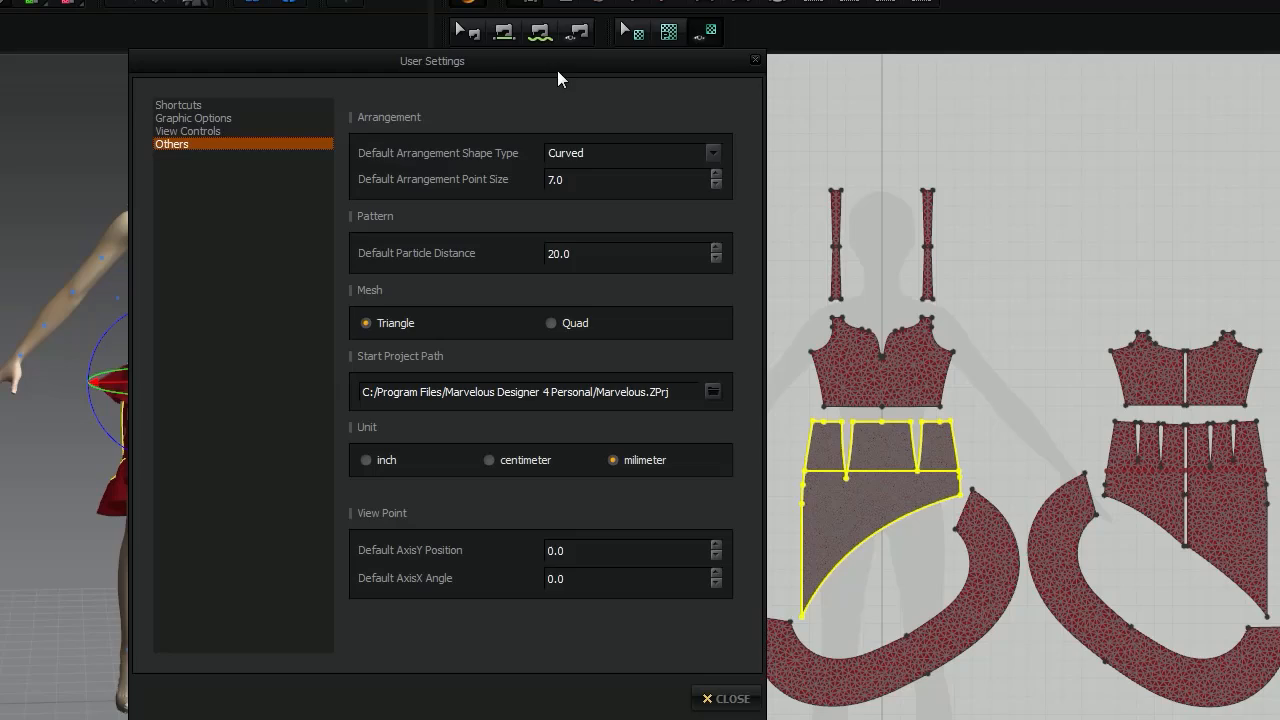
pyautogui.moveTo(557, 70); pyautogui.dragTo(880, 88)
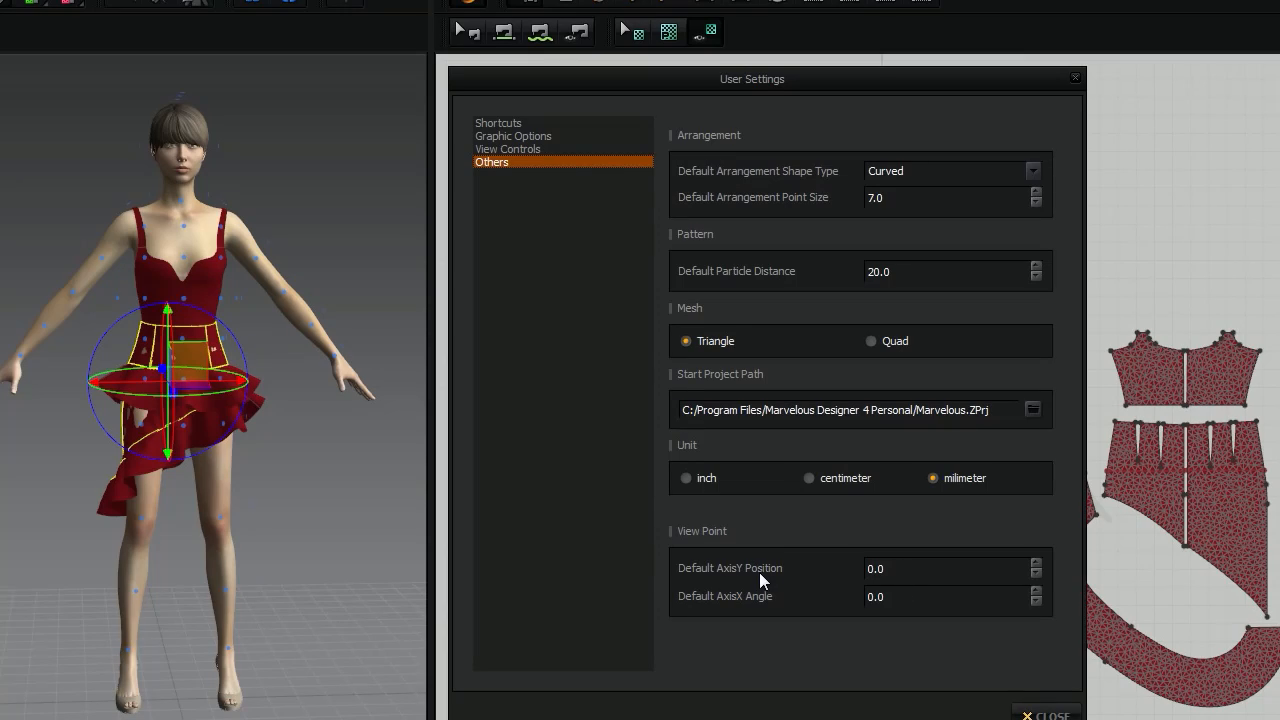
# - Try the Default AxisY Position by raising it to 260 and bringing it back down to 10
pyautogui.click(1039, 563)
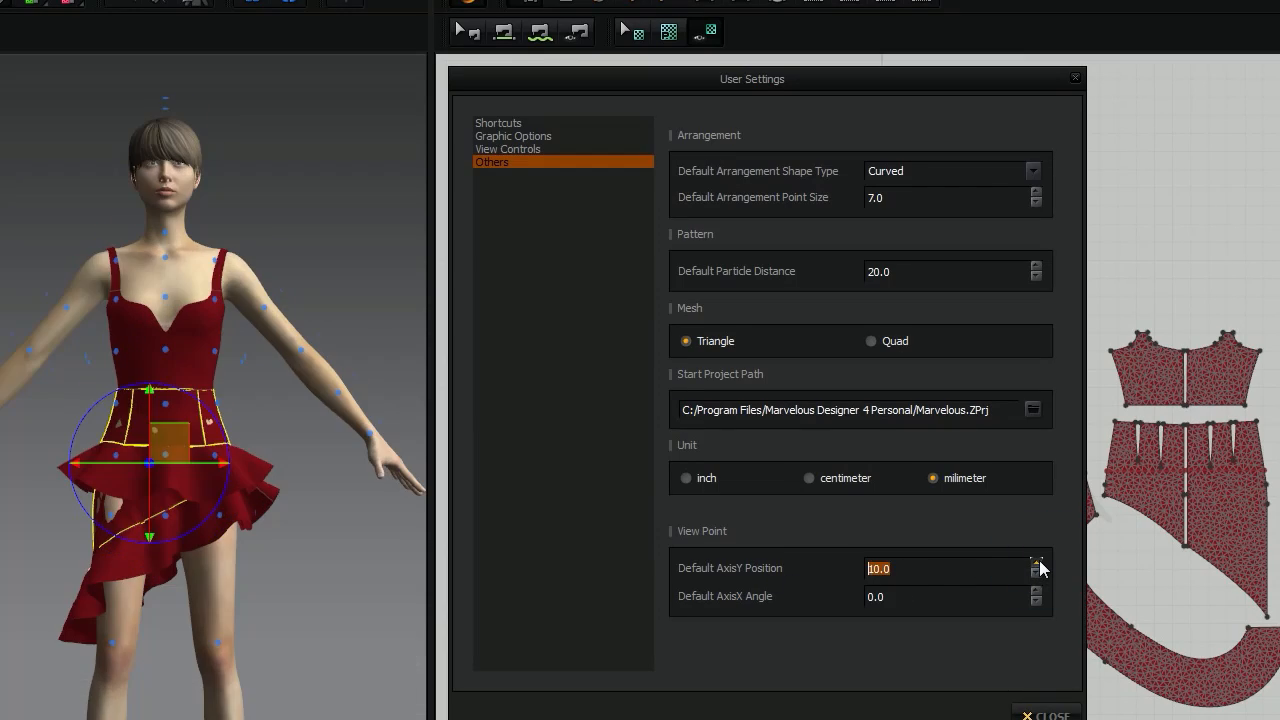
pyautogui.click(1039, 563)
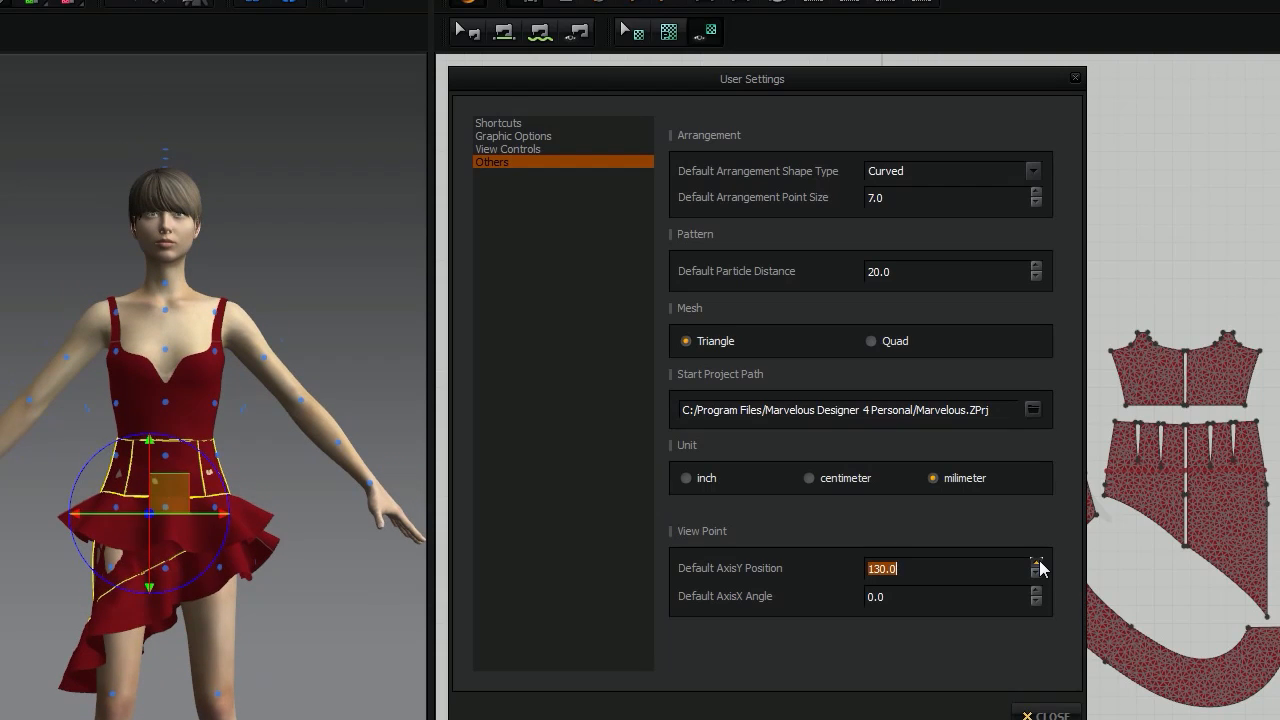
pyautogui.click(1037, 563)
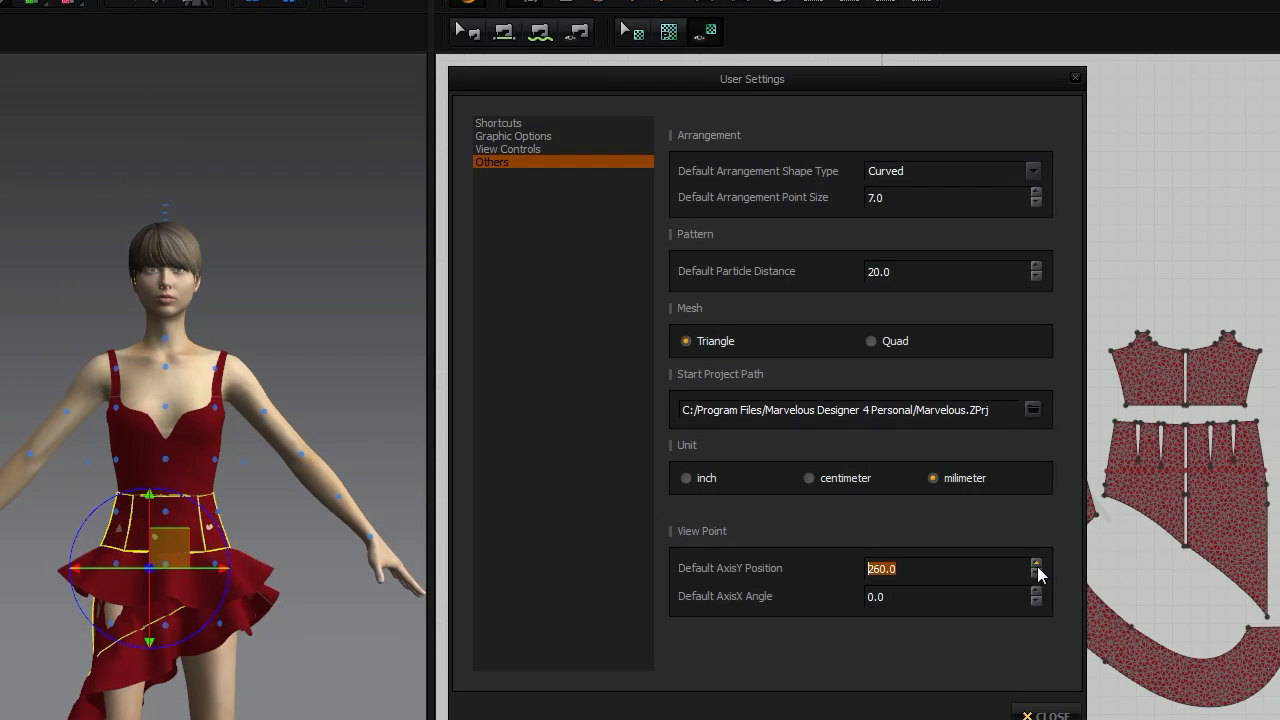
pyautogui.click(1036, 573)
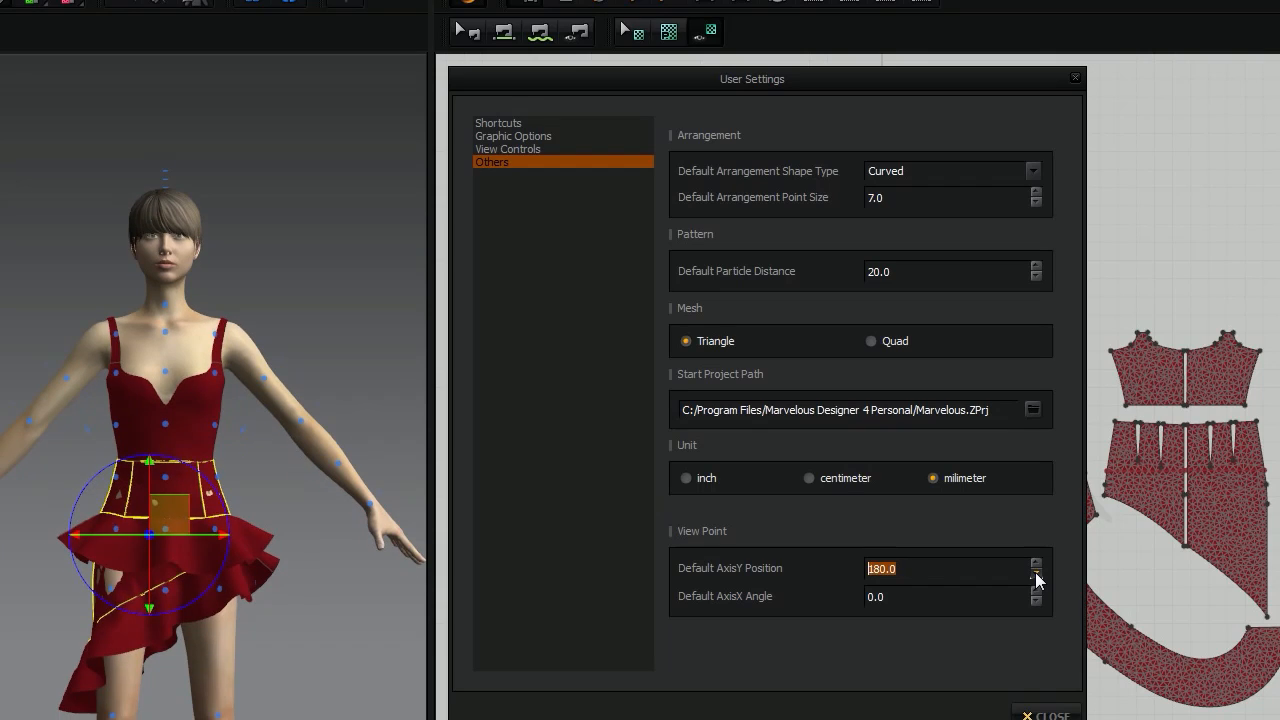
pyautogui.click(1036, 573)
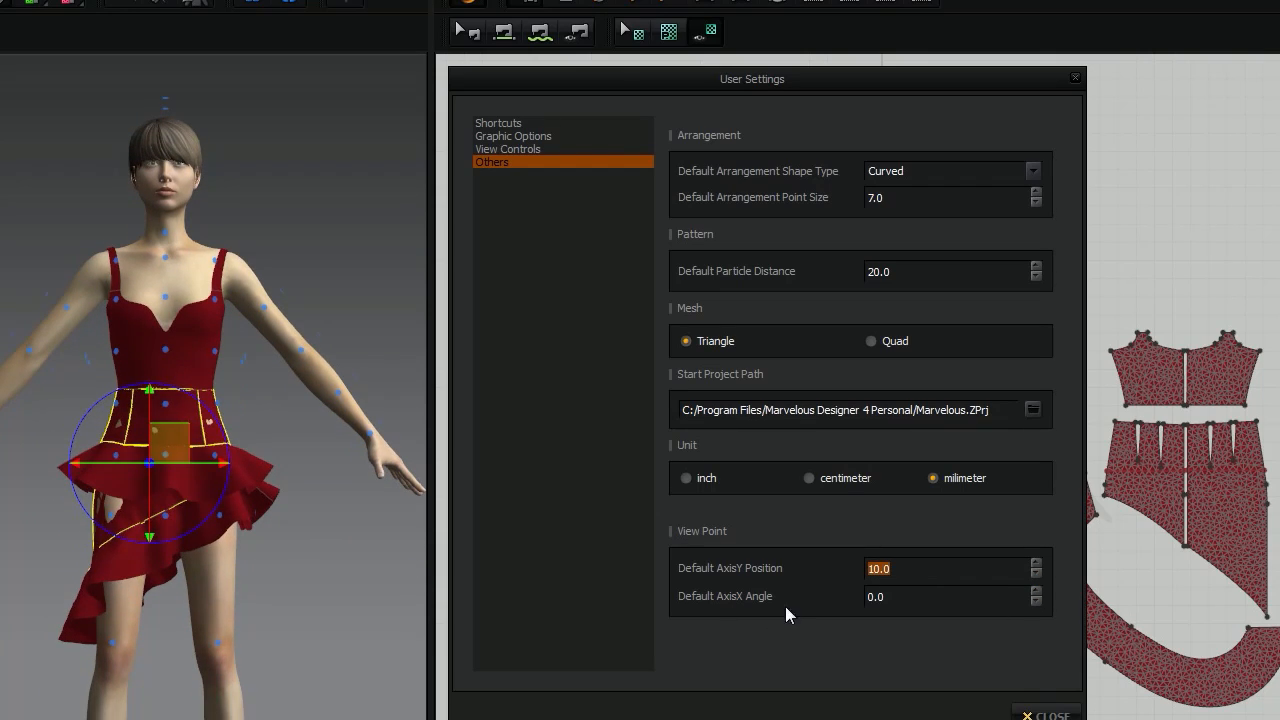
# - Try the Default AxisX Angle by lowering it to -16 and raising it to -4
pyautogui.click(1038, 601)
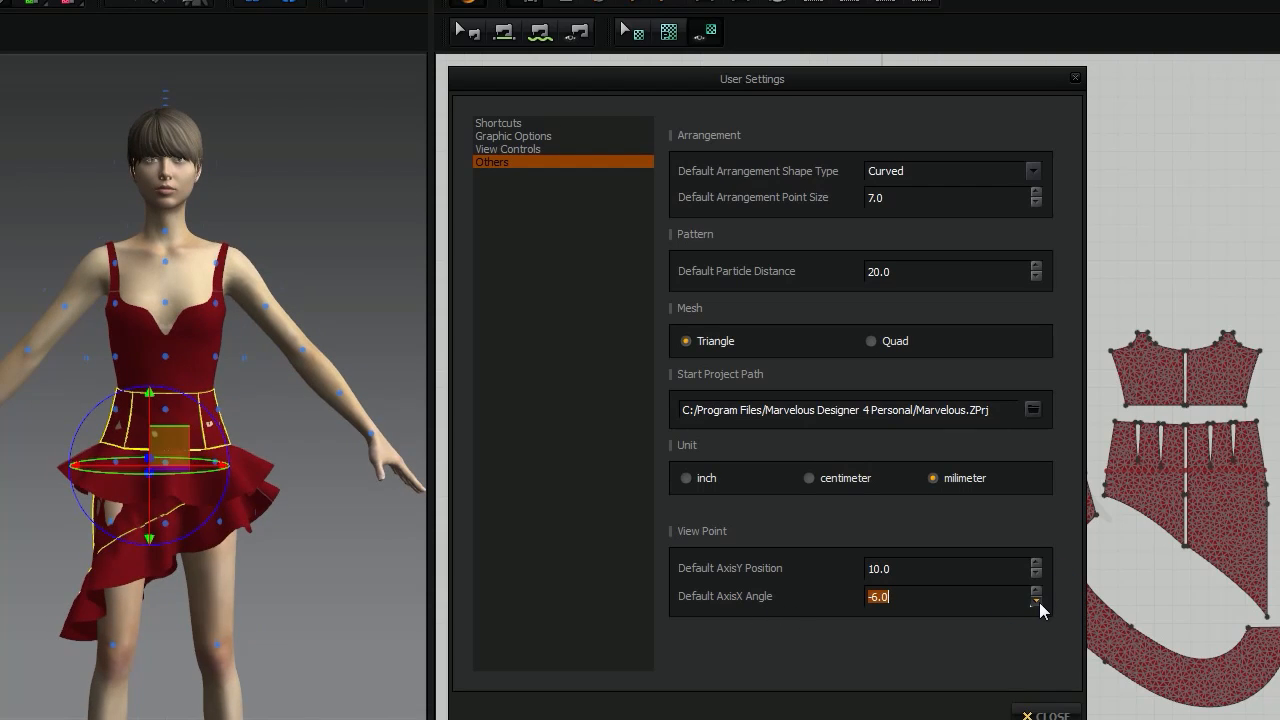
pyautogui.click(1038, 601)
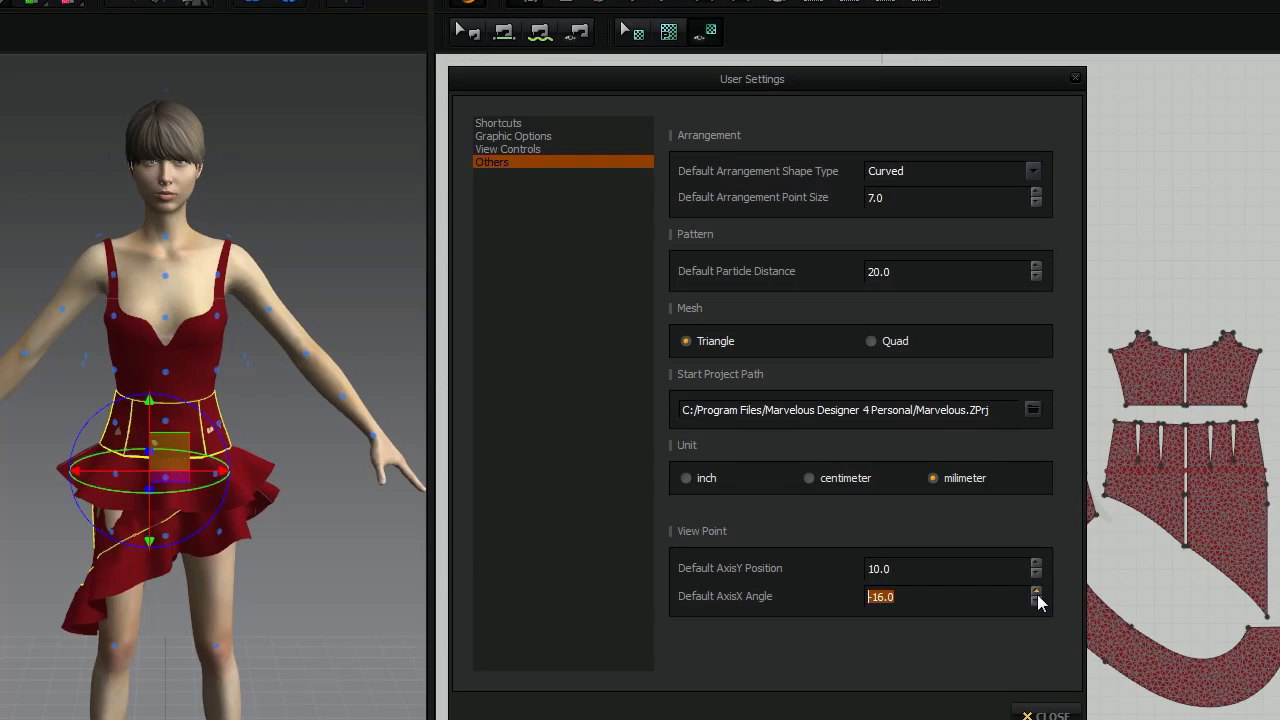
pyautogui.click(1037, 590)
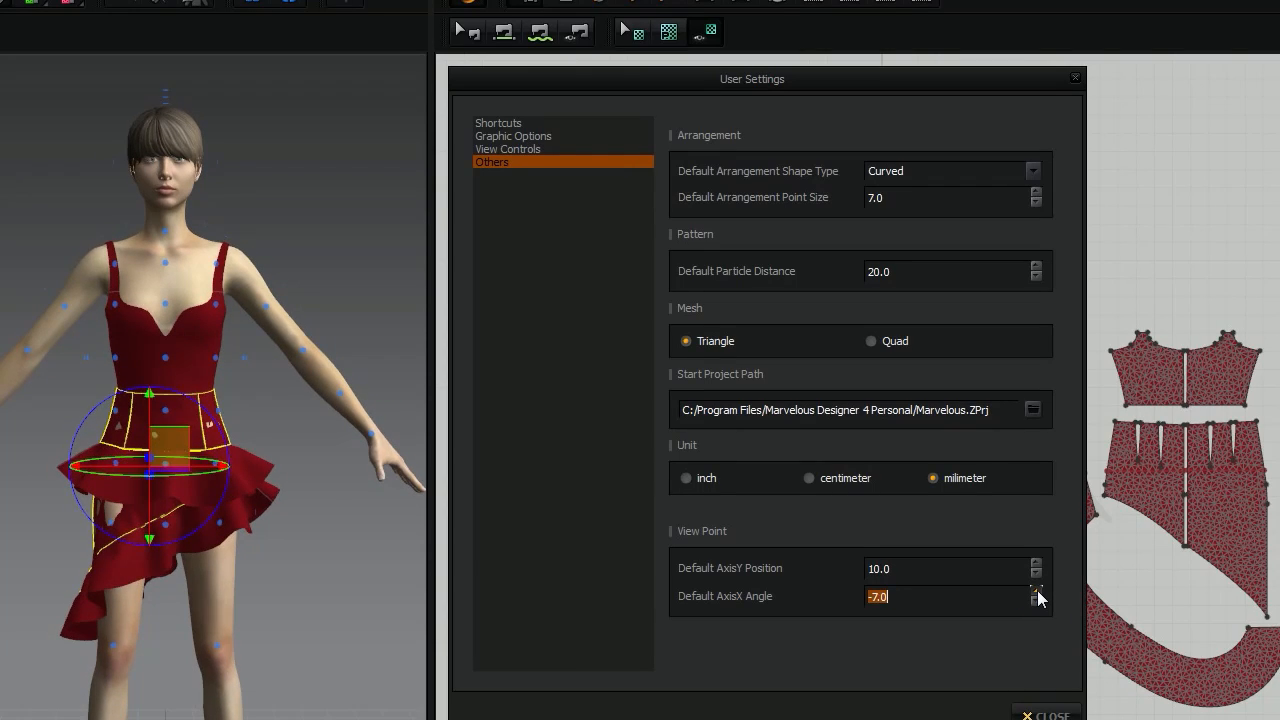
pyautogui.click(1037, 590)
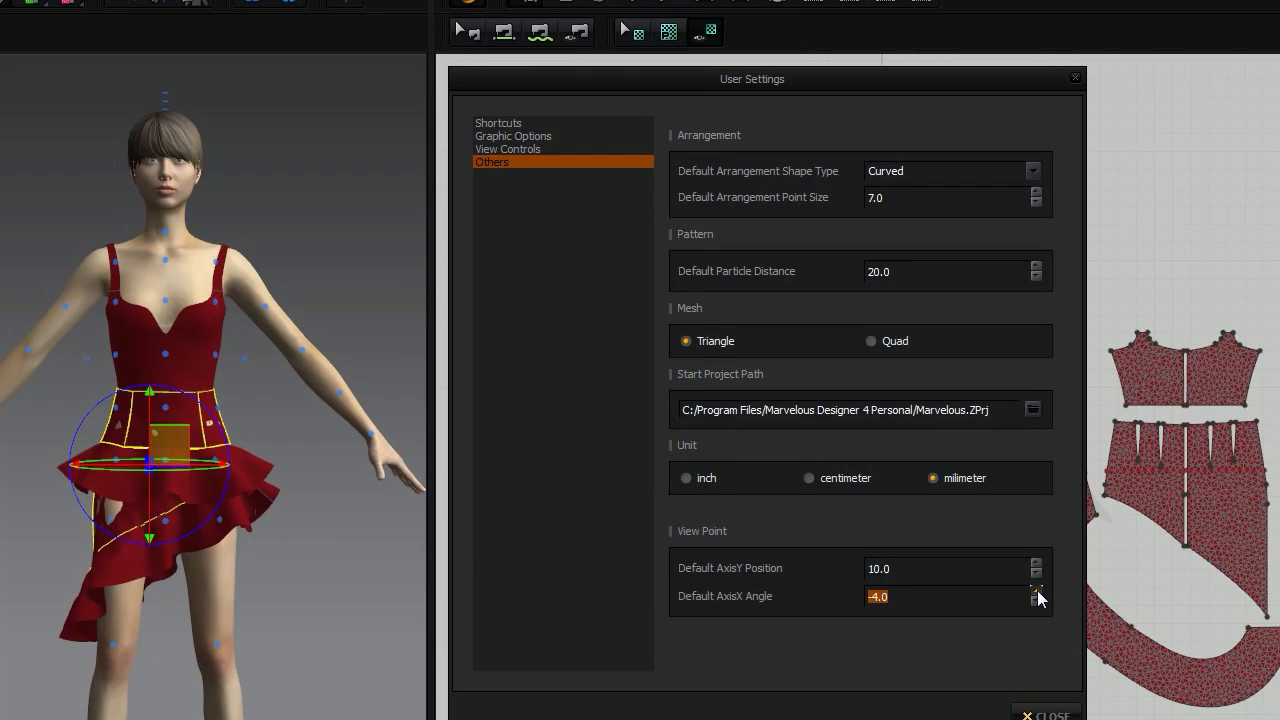
# - Reset the Default AxisY Position and Default AxisX Angle to 0 and close the User Settings
pyautogui.doubleClick(903, 568)
pyautogui.write('0.0')
pyautogui.press('Return')
pyautogui.click(880, 596)
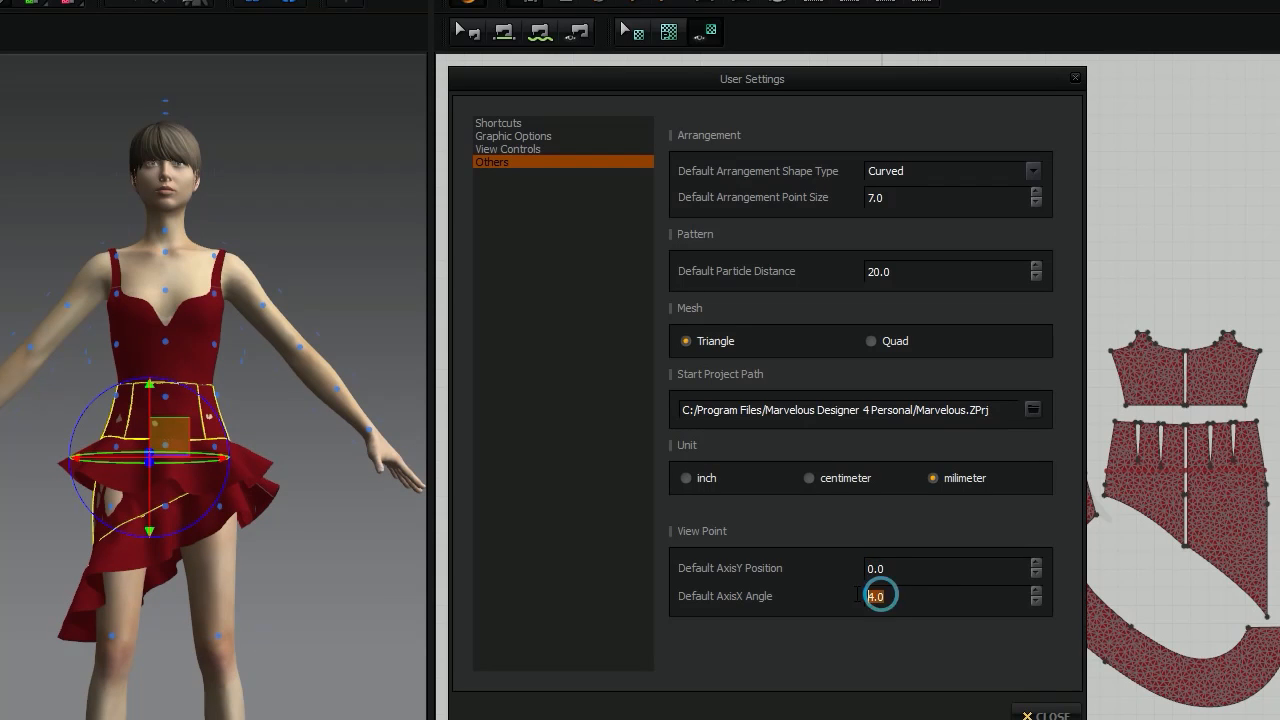
pyautogui.write('0')
pyautogui.press('Return')
pyautogui.click(1035, 714)
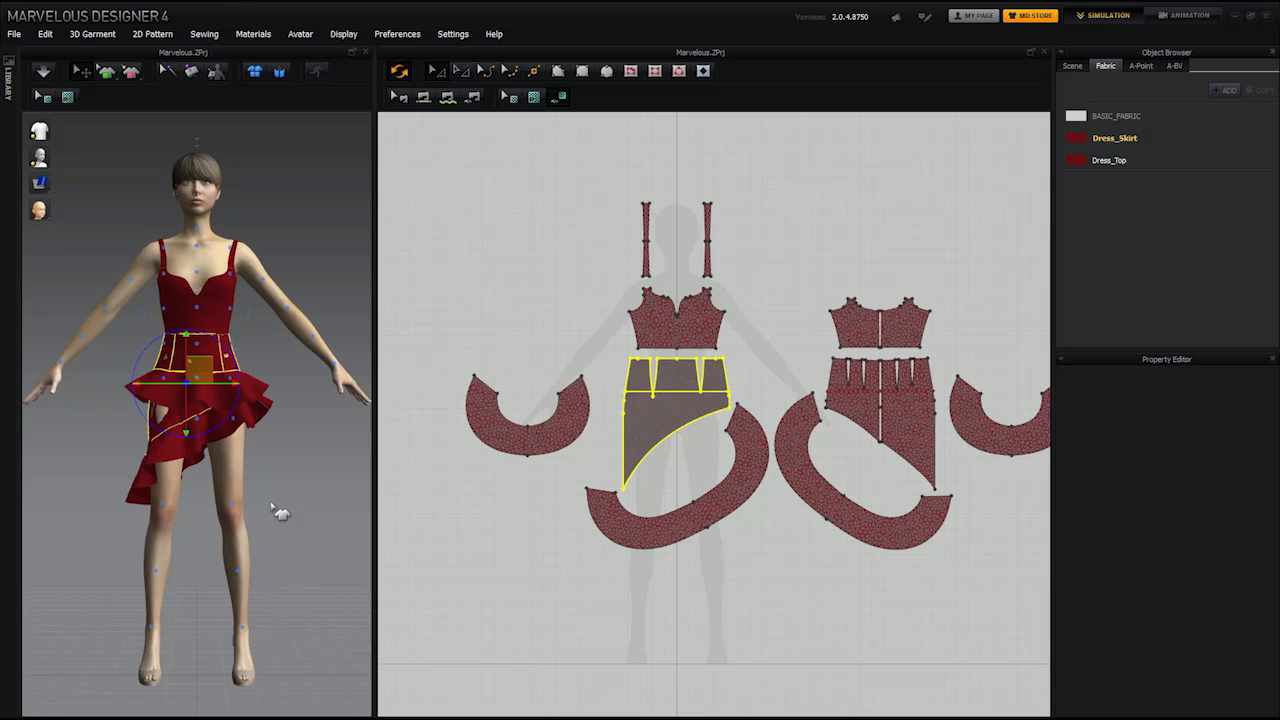
# - Reopen the User Settings on the Others page
pyautogui.scroll(-1, 286, 491)
pyautogui.moveTo(292, 489)
pyautogui.mouseDown(button='middle')
pyautogui.moveTo(274, 506)
pyautogui.moveTo(297, 466)
pyautogui.mouseUp(button='middle')
pyautogui.moveTo(309, 404); pyautogui.dragTo(298, 626, button='middle')
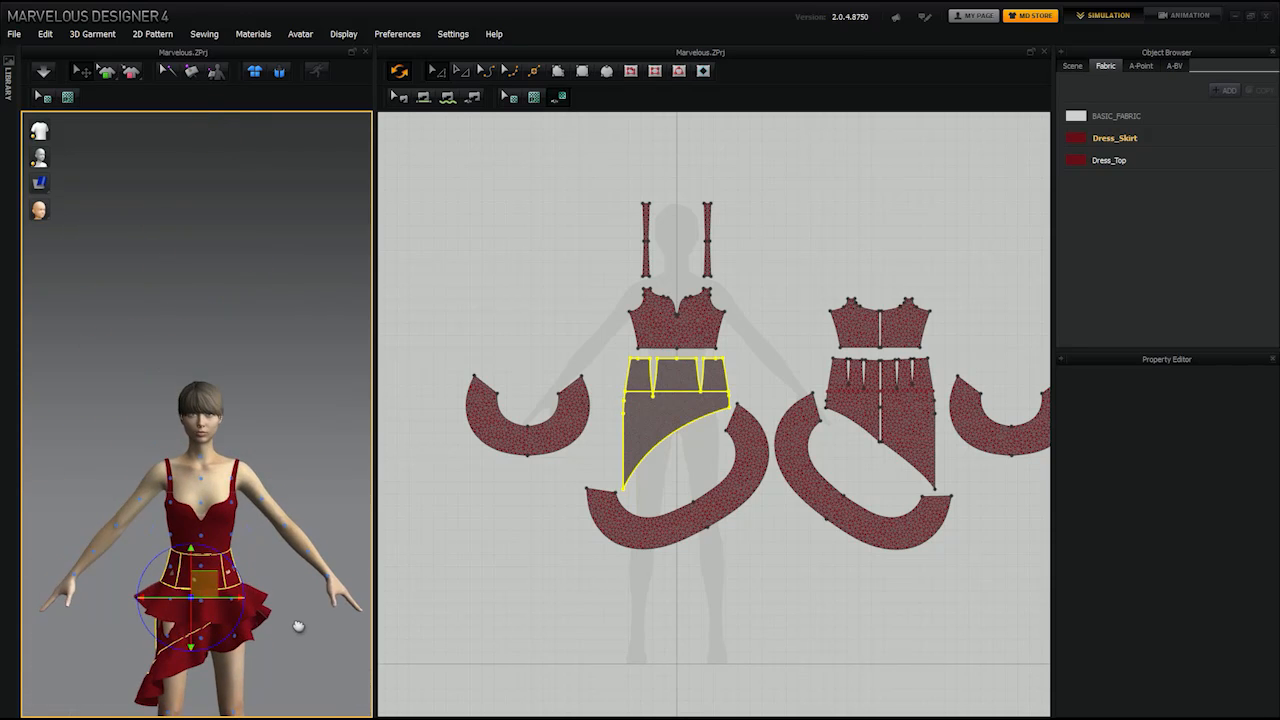
pyautogui.moveTo(317, 631); pyautogui.dragTo(320, 471, button='right')
pyautogui.click(452, 34)
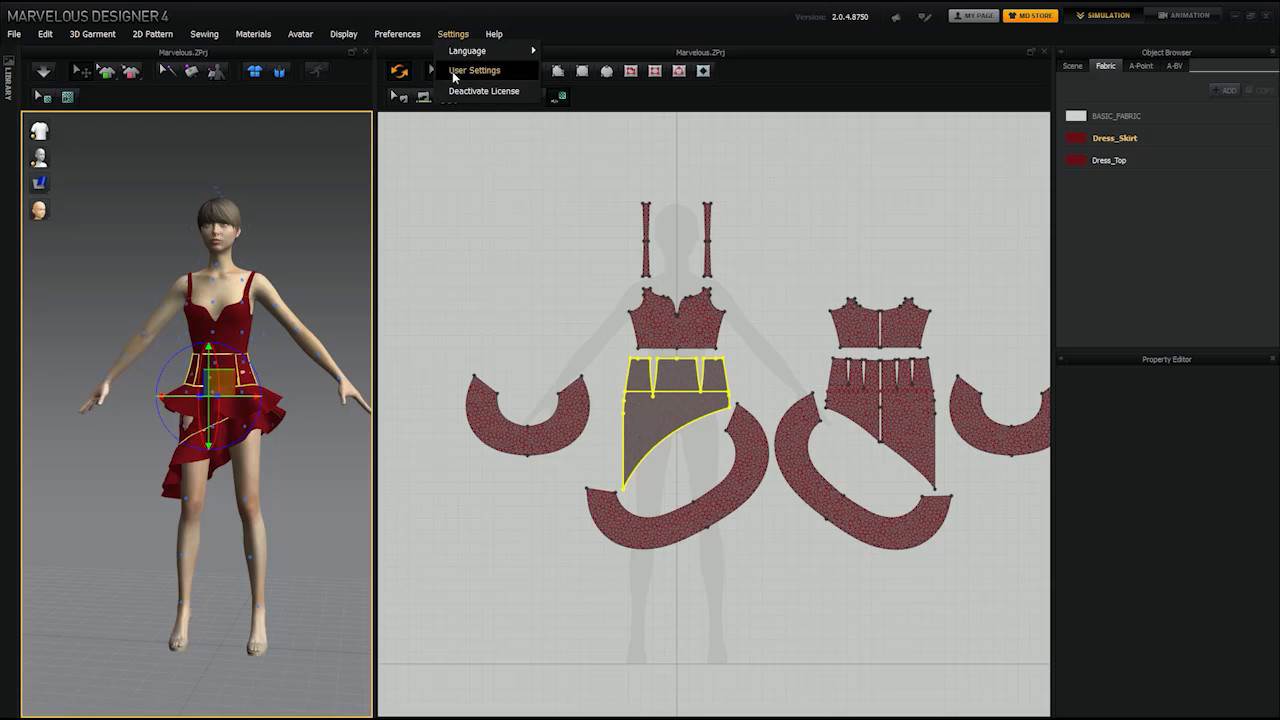
pyautogui.click(457, 72)
pyautogui.click(452, 171)
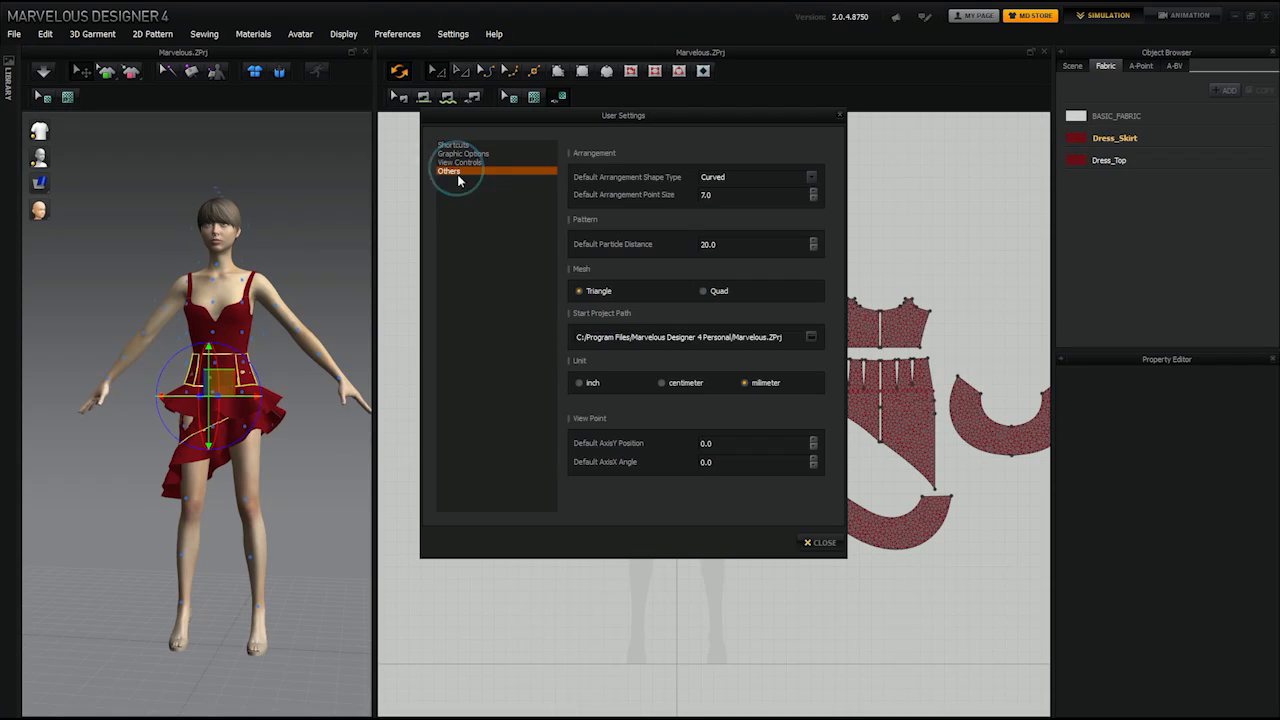